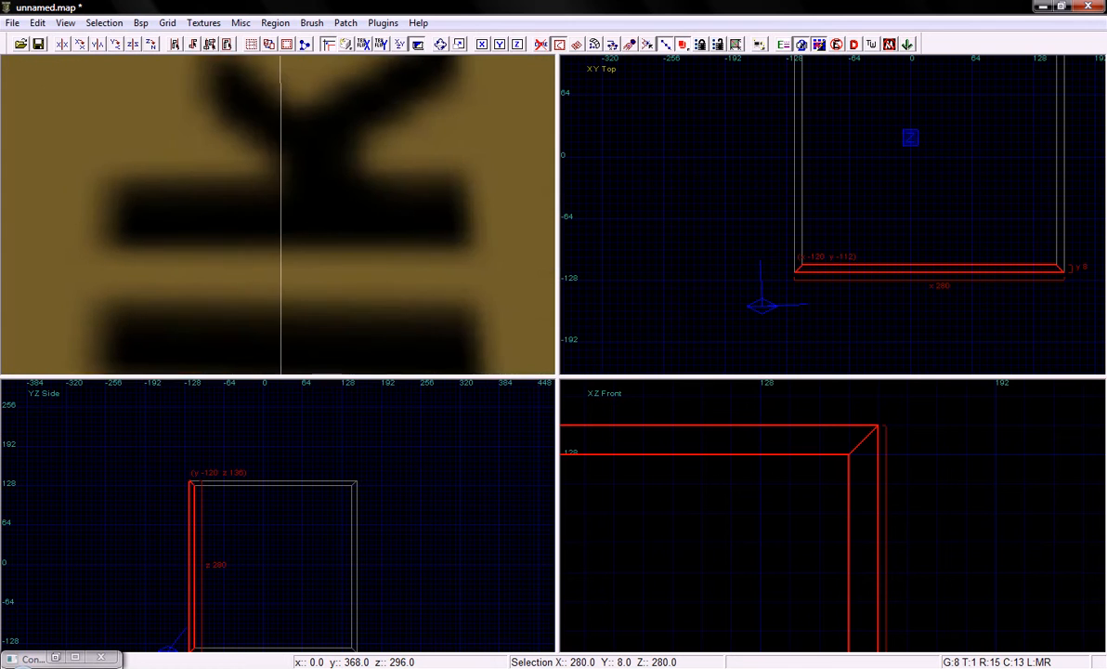
Delete every brush of the existing box room from the map
{"action": "key", "text": "Up"}
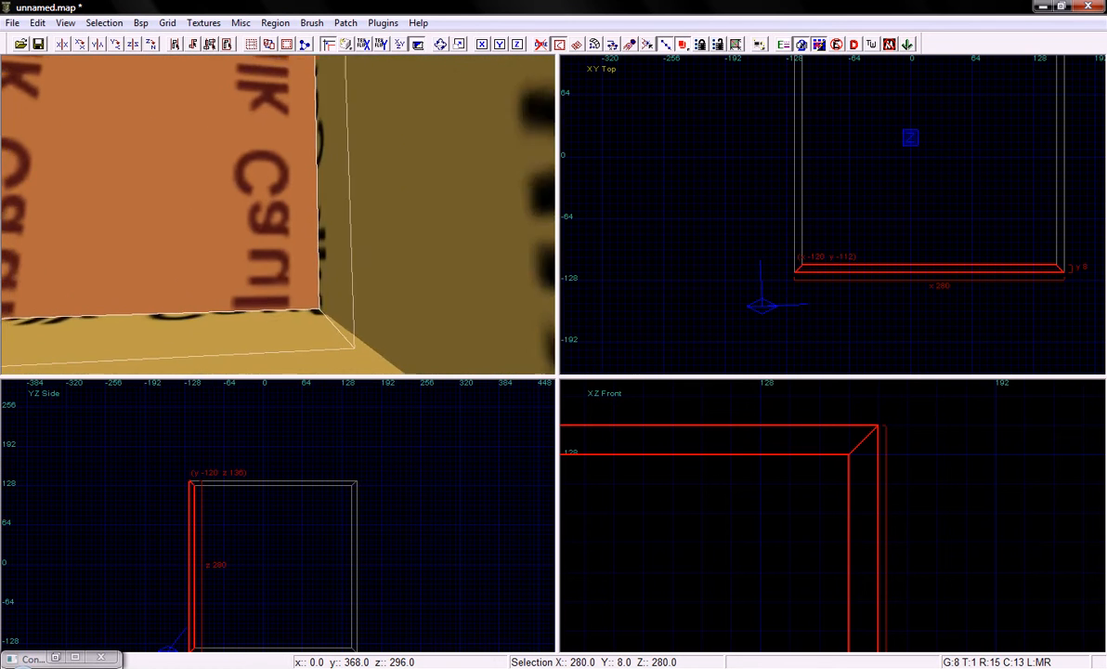
{"action": "key", "text": "Up"}
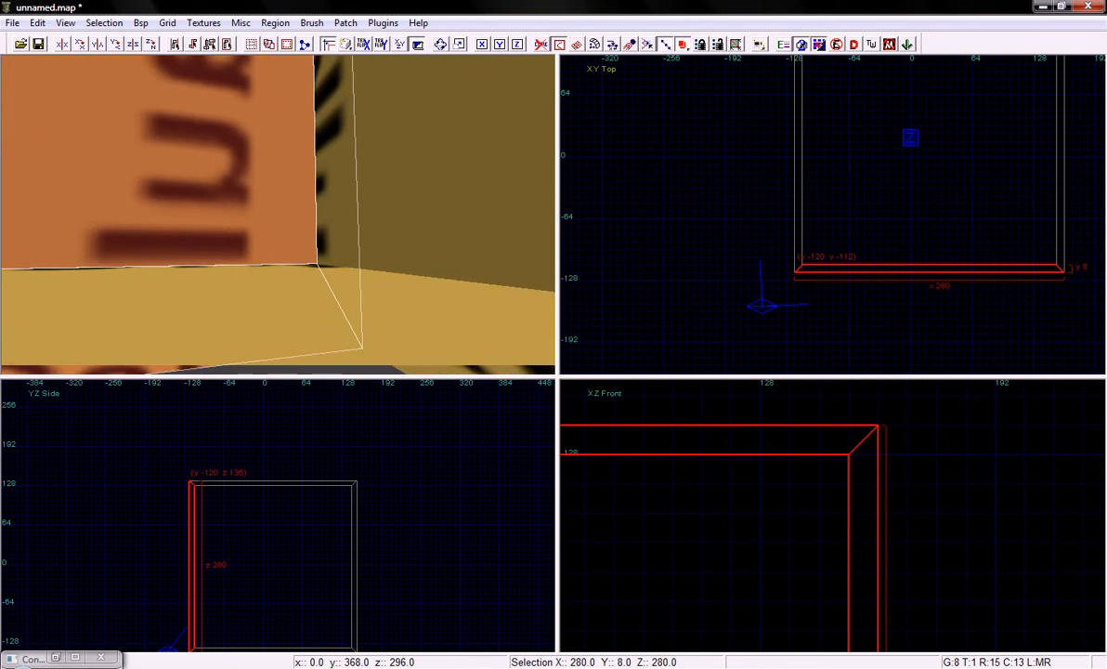
{"action": "key", "text": "Down"}
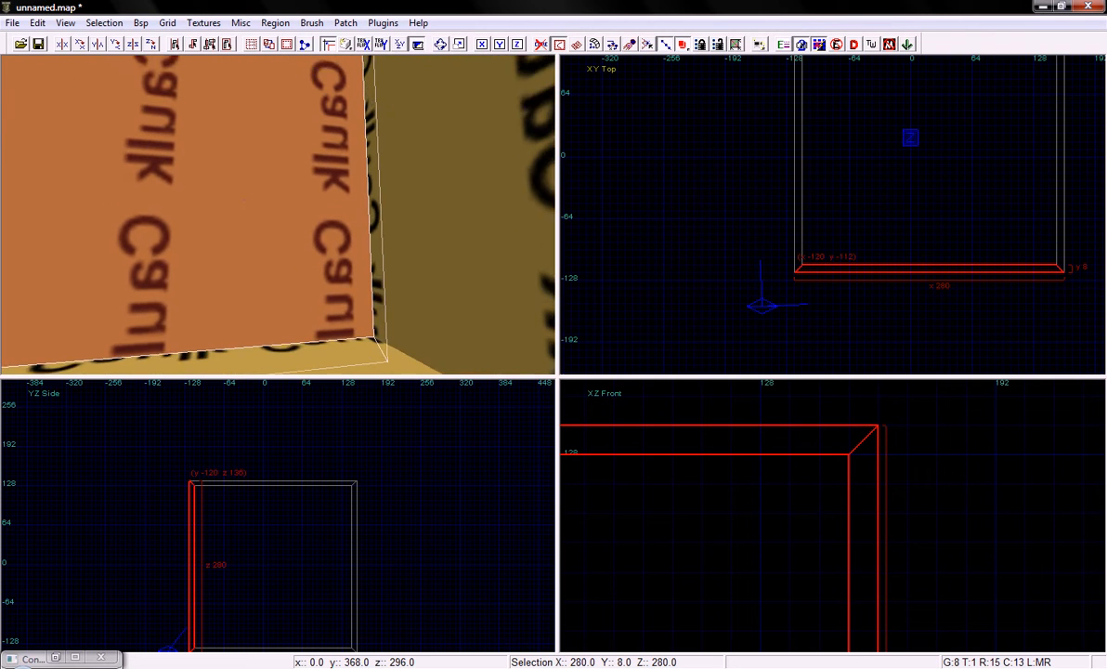
{"action": "key", "text": "Down"}
{"action": "key", "text": "Left"}
{"action": "key", "text": "Escape"}
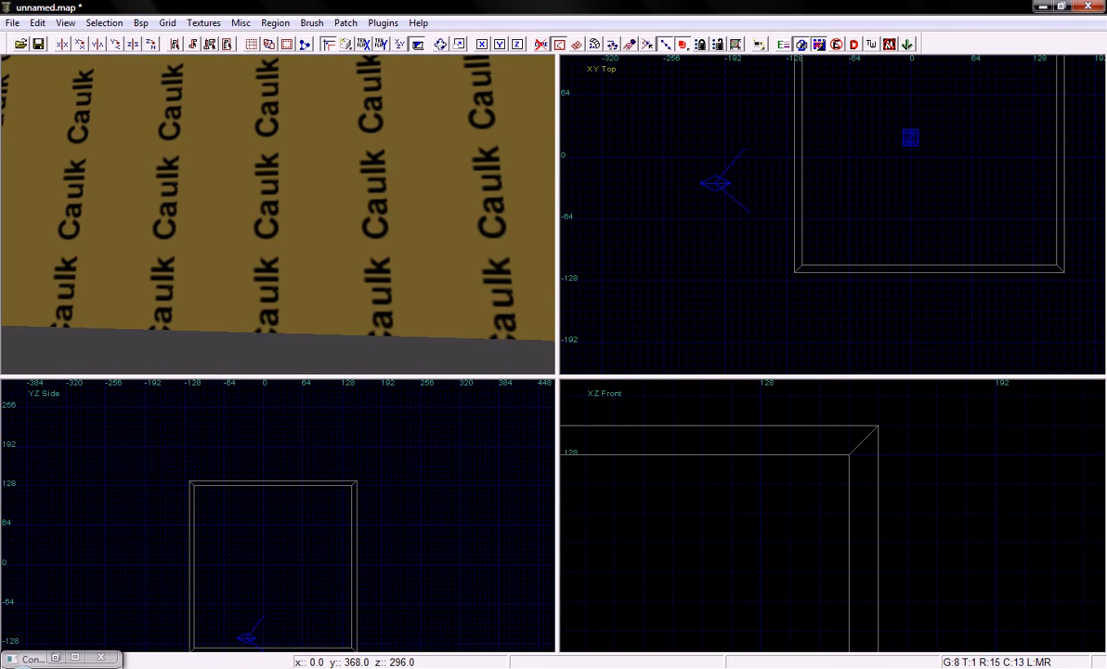
{"action": "key", "text": "ctrl+a"}
{"action": "key", "text": "BackSpace"}
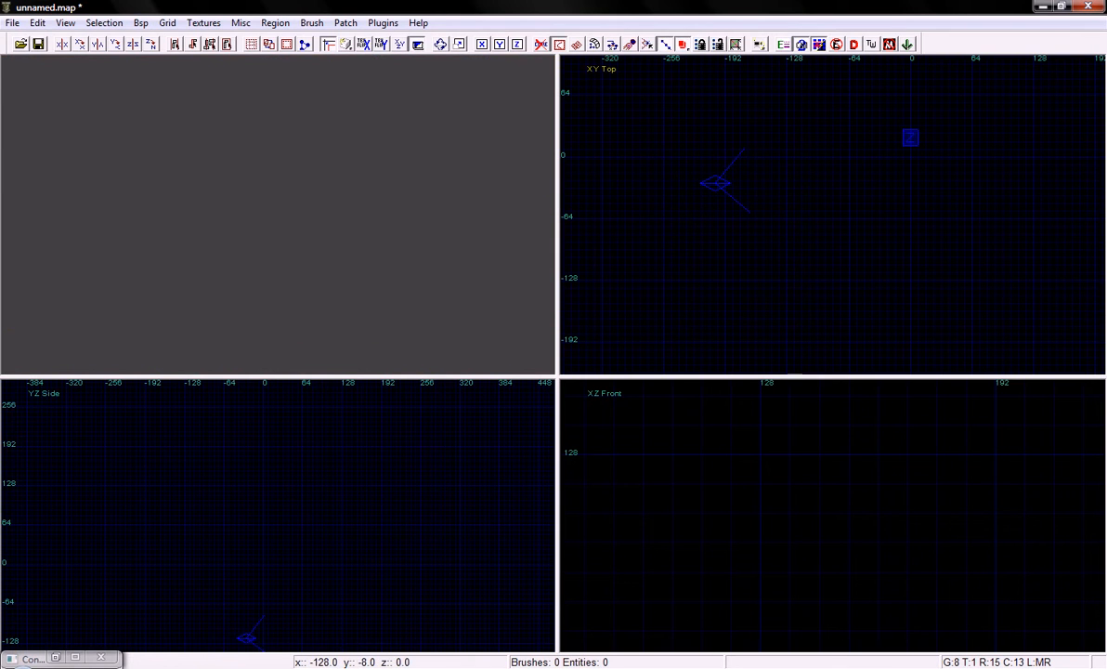
Draw a 128 by 128 square brush in the top view and reduce its height to 8 units
{"action": "mouse_move", "coordinate": [725, 95]}
{"action": "left_mouse_down"}
{"action": "mouse_move", "coordinate": [825, 210]}
{"action": "mouse_move", "coordinate": [845, 218]}
{"action": "mouse_move", "coordinate": [888, 203]}
{"action": "left_mouse_up"}
{"action": "scroll", "coordinate": [366, 467], "scroll_direction": "down", "scroll_amount": 4}
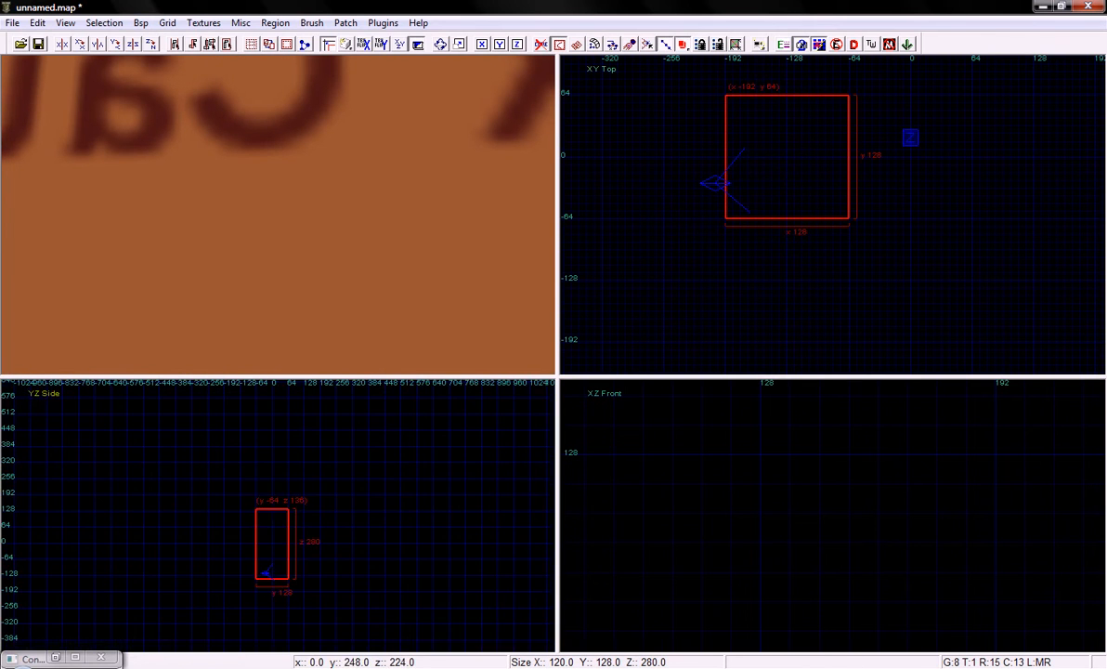
{"action": "left_click_drag", "start_coordinate": [264, 461], "coordinate": [267, 527]}
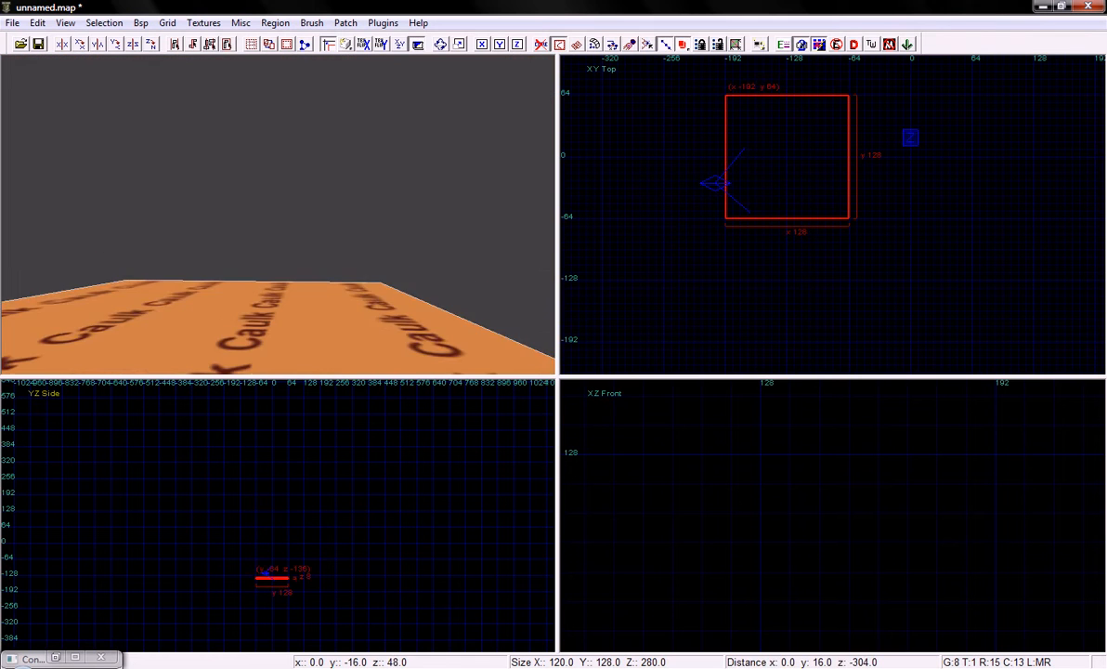
Raise the flat square slab 16 units so its top face sits at z -120
{"action": "scroll", "coordinate": [317, 544], "scroll_direction": "up", "scroll_amount": 2}
{"action": "scroll", "coordinate": [317, 533], "scroll_direction": "up", "scroll_amount": 4}
{"action": "mouse_move", "coordinate": [316, 533]}
{"action": "right_mouse_down"}
{"action": "mouse_move", "coordinate": [316, 415]}
{"action": "mouse_move", "coordinate": [323, 587]}
{"action": "right_mouse_up"}
{"action": "left_click_drag", "start_coordinate": [298, 539], "coordinate": [298, 515]}
{"action": "key", "text": "Down"}
{"action": "key", "text": "d"}
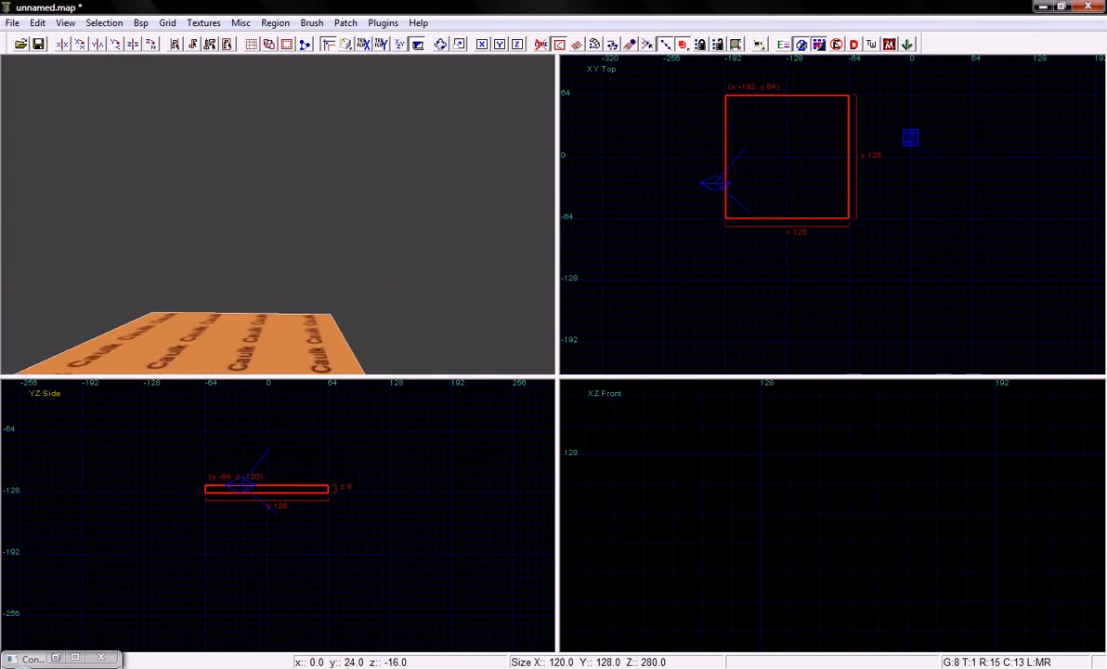
{"action": "key", "text": "Left"}
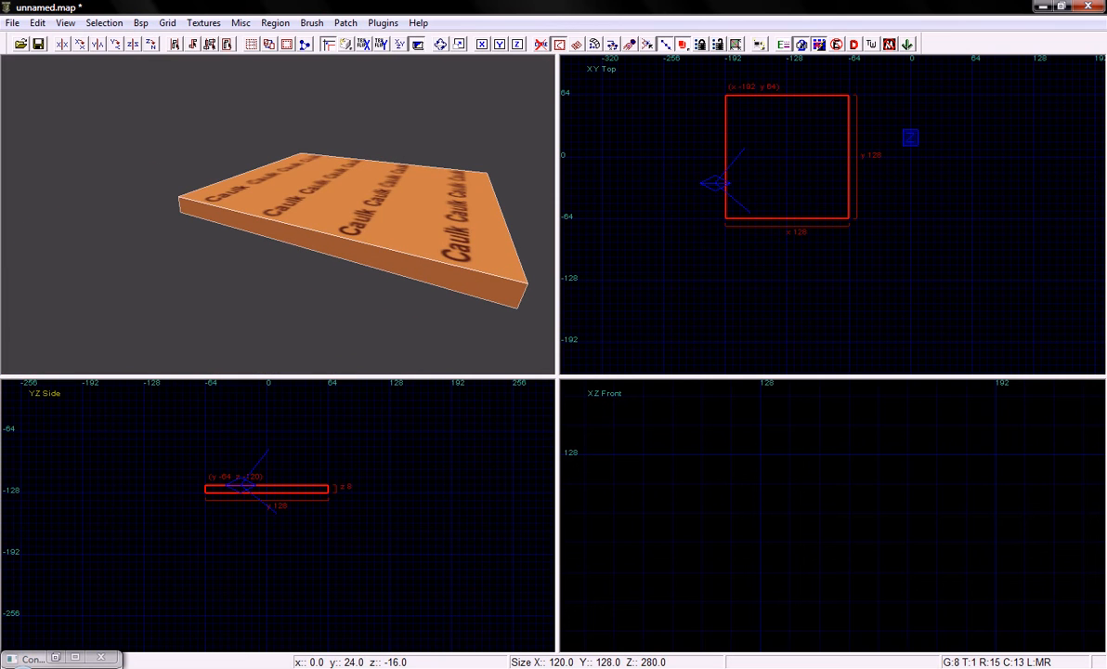
Try converting the slab into a 9-sided brush and undo the conversion
{"action": "left_click", "coordinate": [312, 22]}
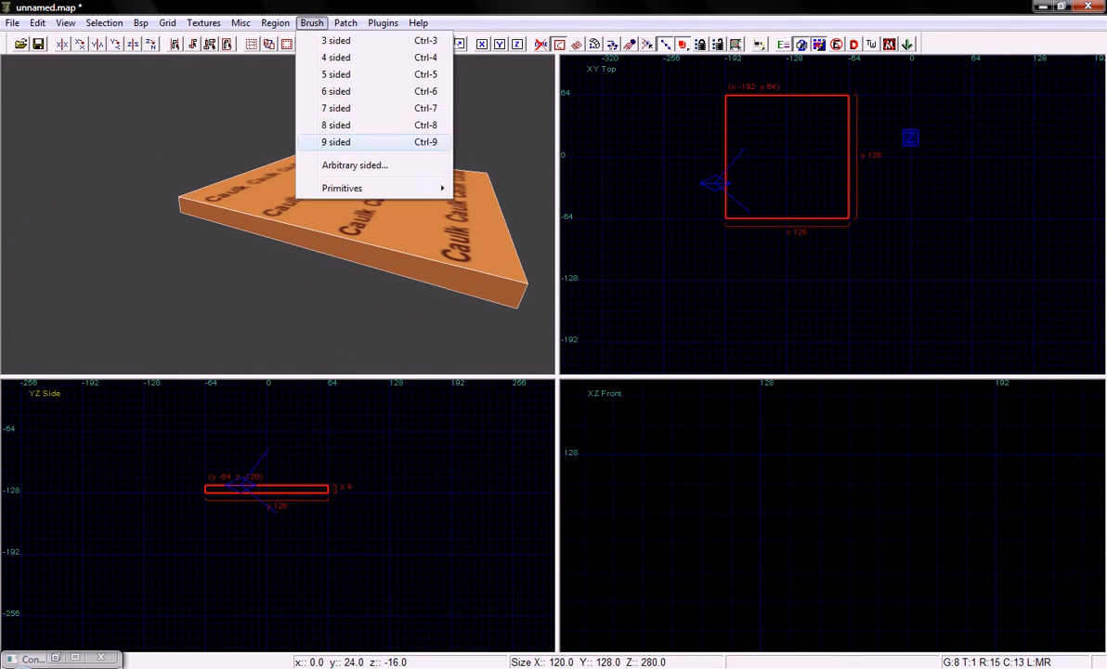
{"action": "left_click", "coordinate": [339, 141]}
{"action": "key", "text": "d"}
{"action": "key", "text": "period"}
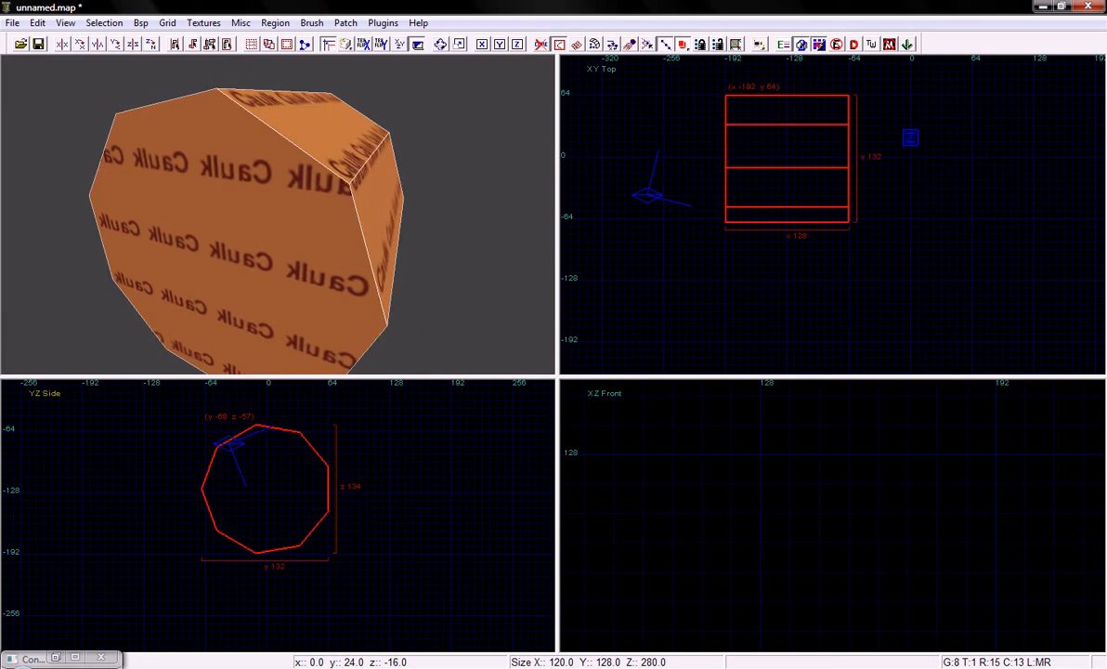
{"action": "key", "text": "ctrl+z"}
Try to convert the slab into an arbitrary-sided brush with 512 sides
{"action": "left_click", "coordinate": [275, 22]}
{"action": "mouse_move", "coordinate": [312, 23]}
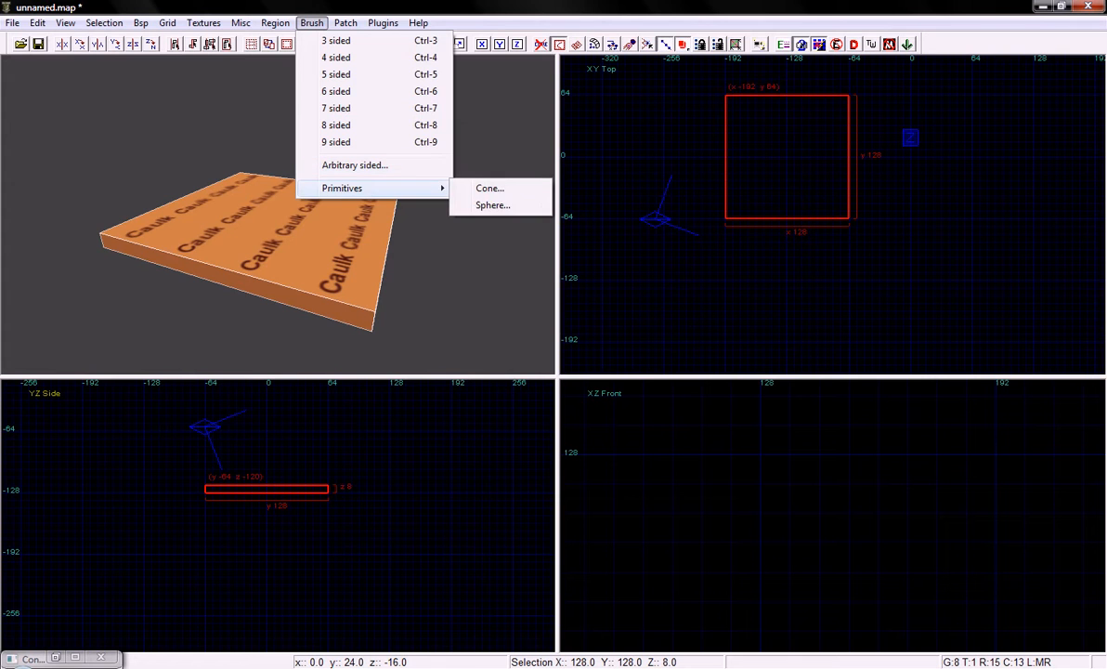
{"action": "left_click", "coordinate": [355, 164]}
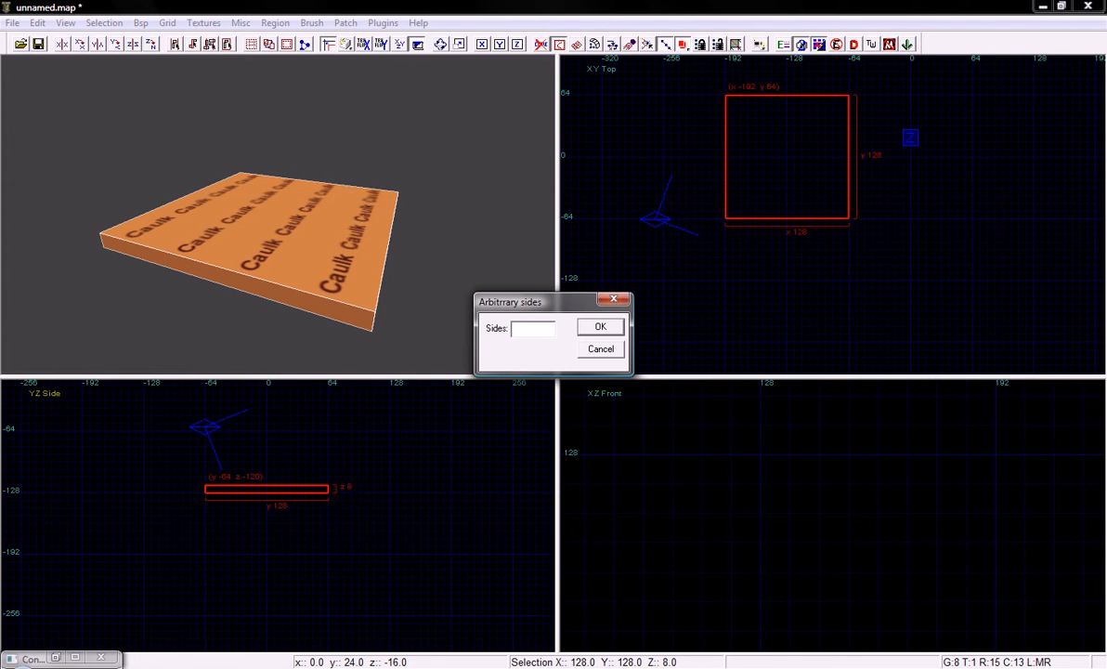
{"action": "type", "text": "512"}
{"action": "key", "text": "Return"}
{"action": "right_click_drag", "start_coordinate": [441, 290], "coordinate": [399, 289]}
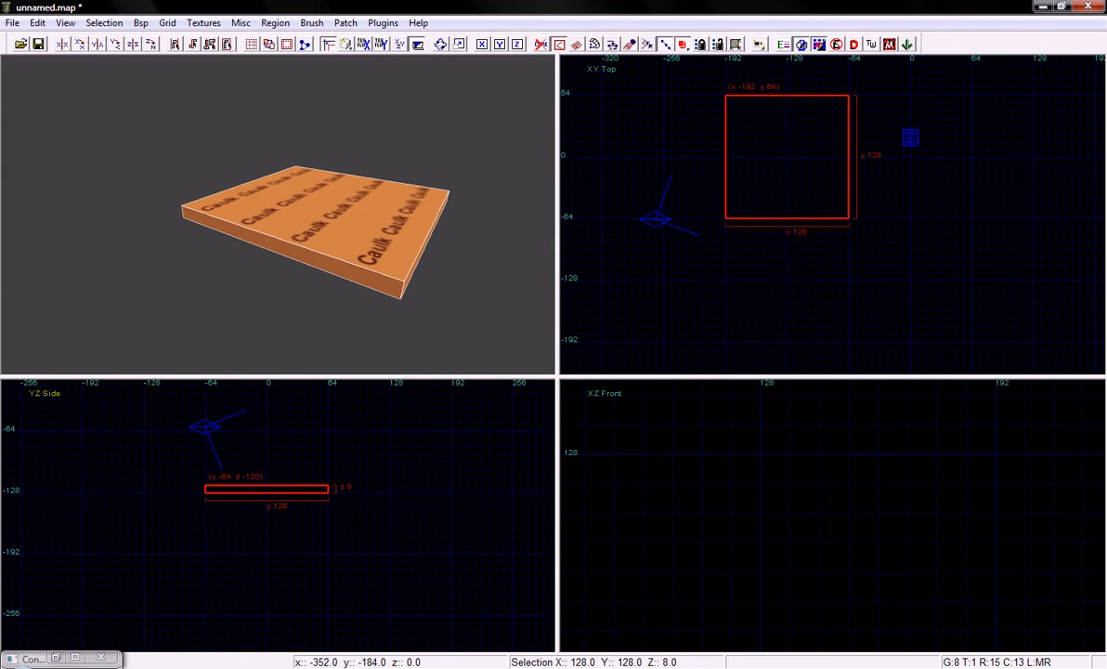
Switch the slab to vertex editing and back to edge editing
{"action": "right_click_drag", "start_coordinate": [278, 214], "coordinate": [325, 223]}
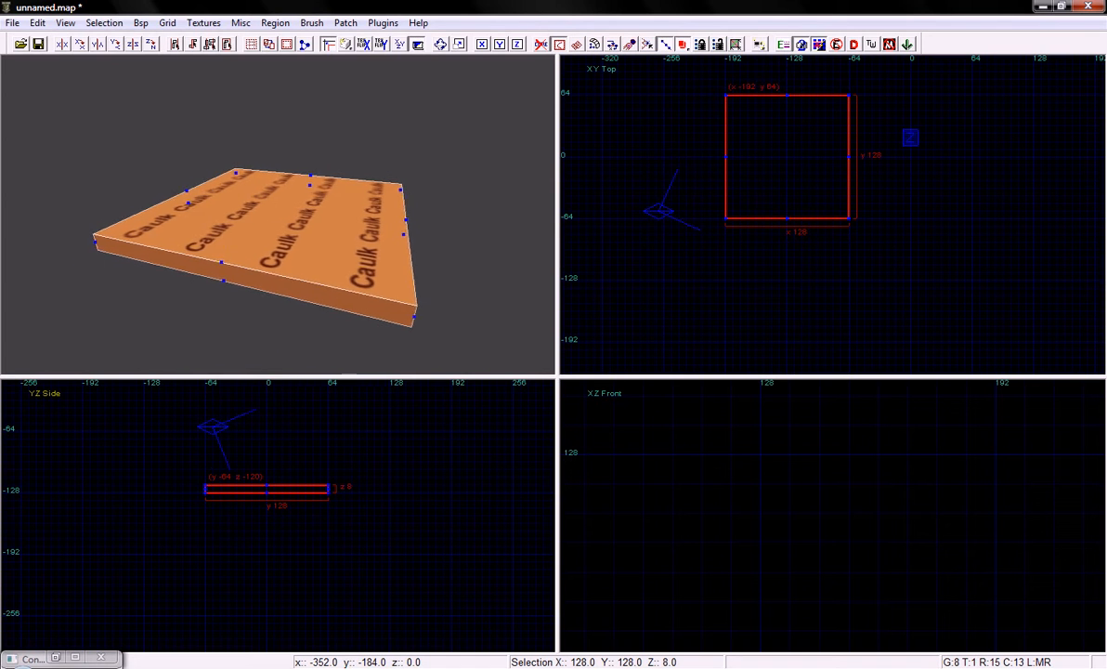
{"action": "key", "text": "Left"}
{"action": "key", "text": "Up"}
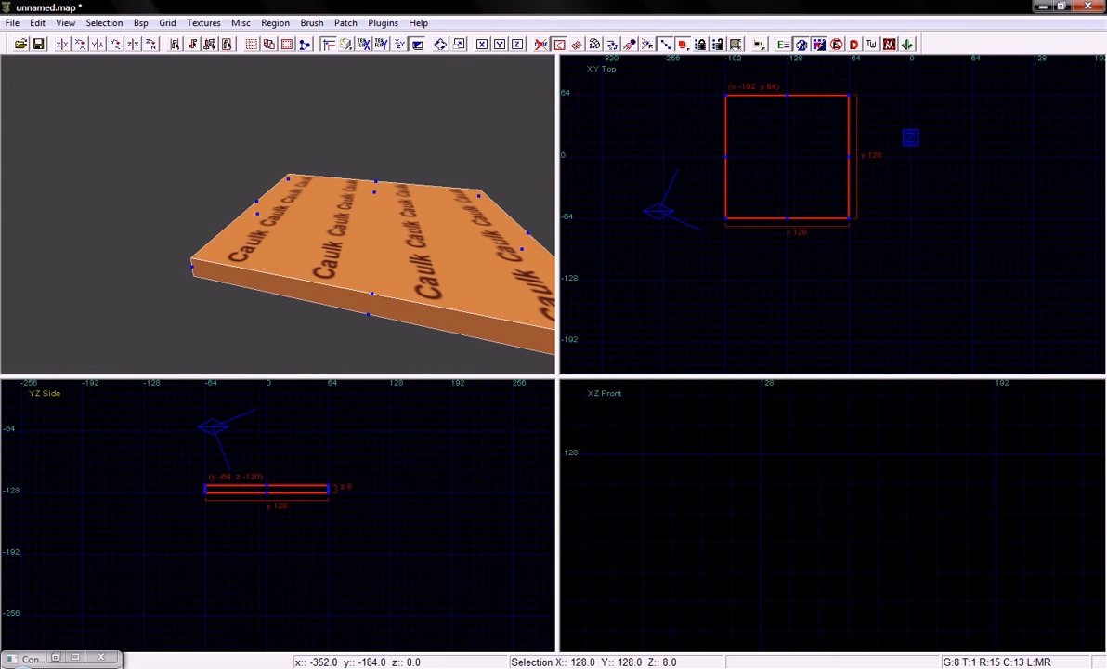
{"action": "key", "text": "v"}
{"action": "key", "text": "Left"}
{"action": "key", "text": "Up"}
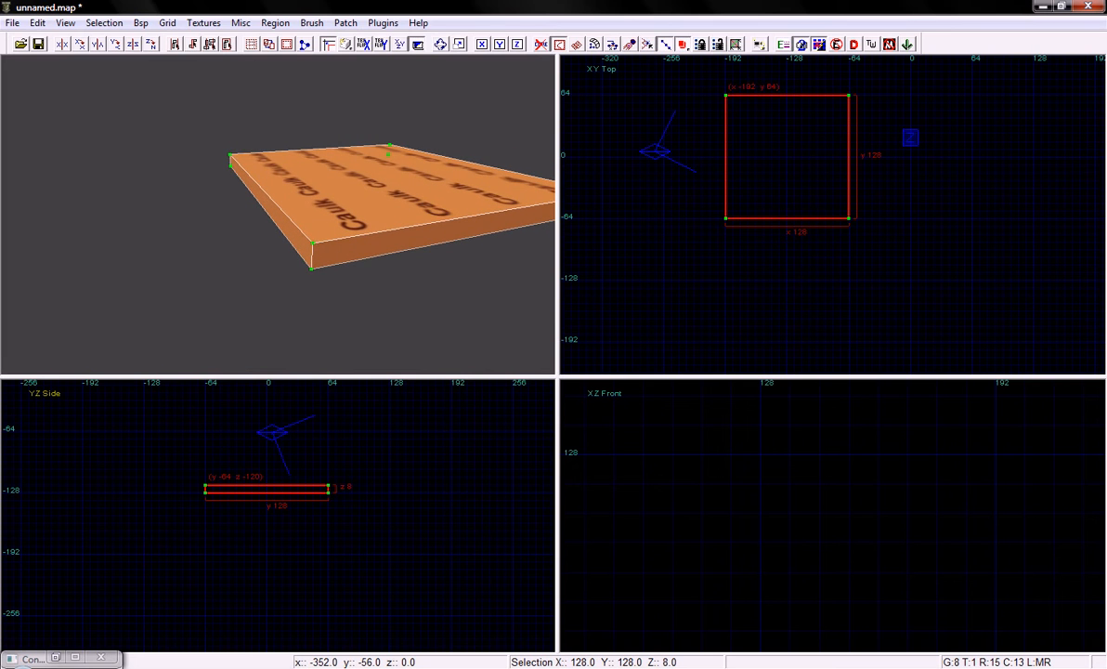
{"action": "key", "text": "e"}
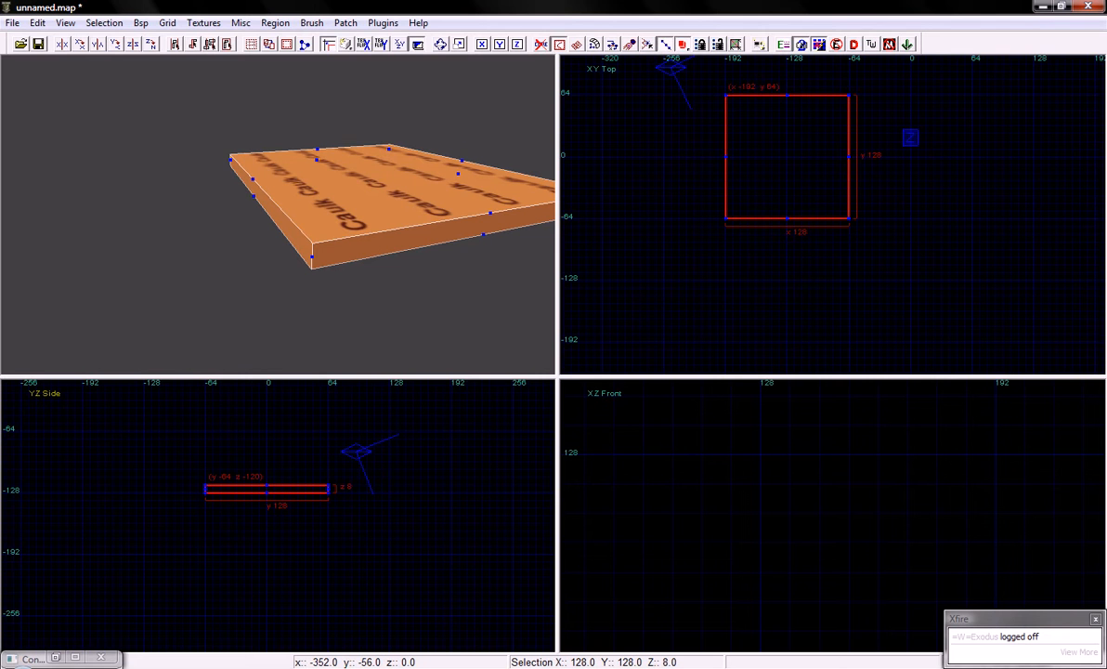
Enlarge the 3D camera view to fill the window, close to one side of the slab
{"action": "scroll", "coordinate": [780, 170], "scroll_direction": "up", "scroll_amount": 2}
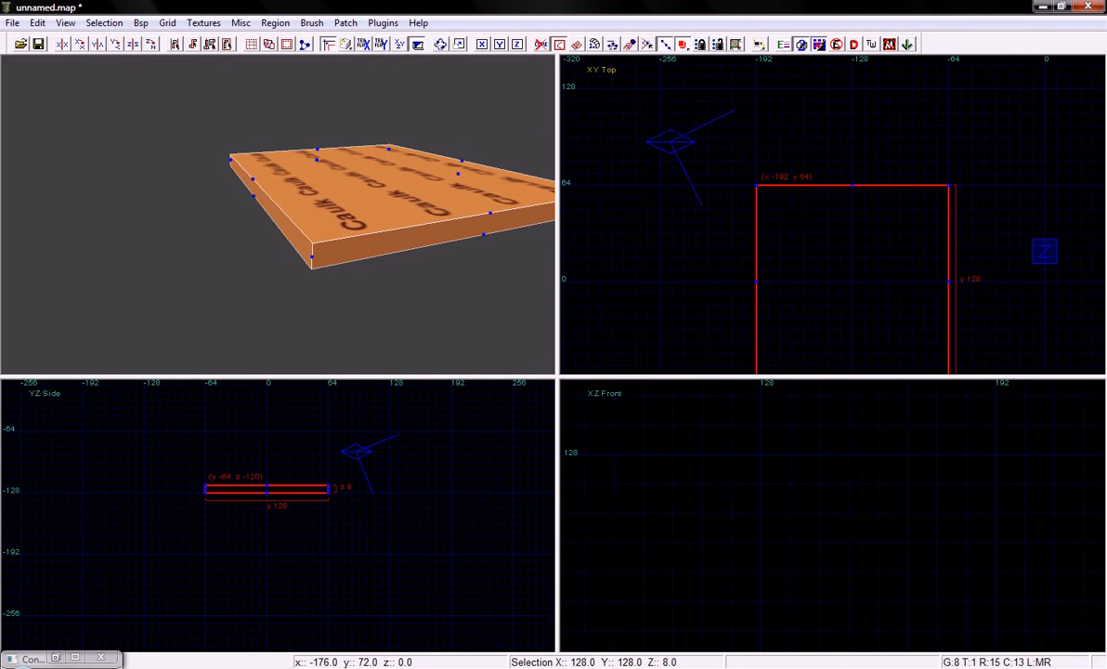
{"action": "key", "text": "Up"}
{"action": "left_click_drag", "start_coordinate": [557, 376], "coordinate": [1103, 649]}
{"action": "key", "text": "Up"}
{"action": "key", "text": "c"}
{"action": "key", "text": "Up"}
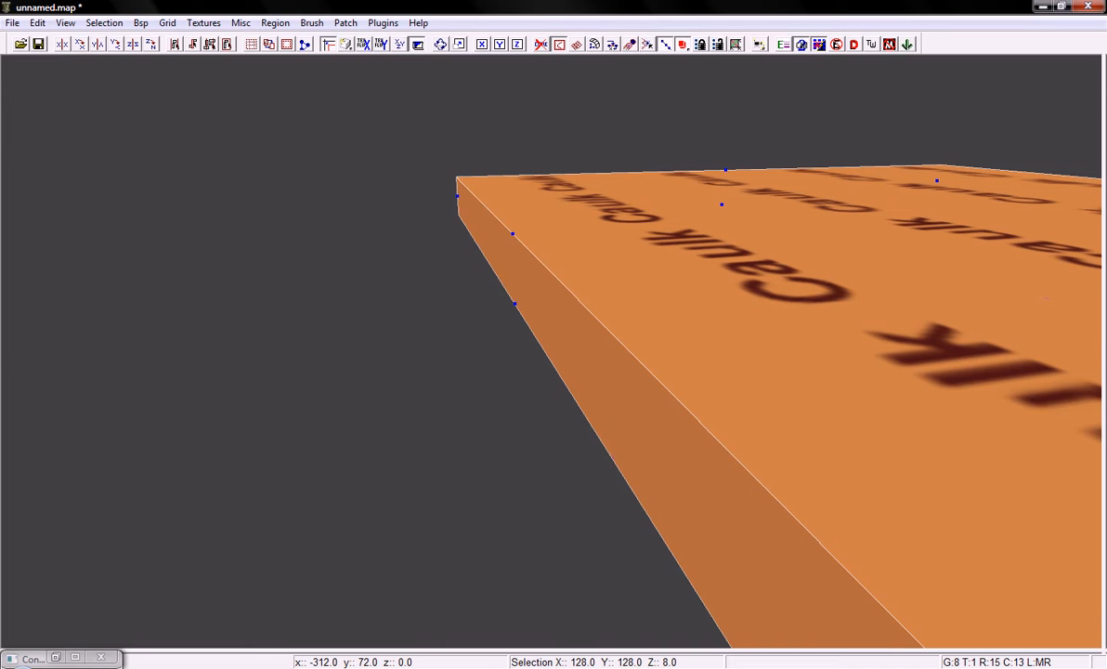
Pull the lower edges of two adjacent slab sides outward by 8 units to bevel them
{"action": "left_click_drag", "start_coordinate": [515, 304], "coordinate": [445, 309]}
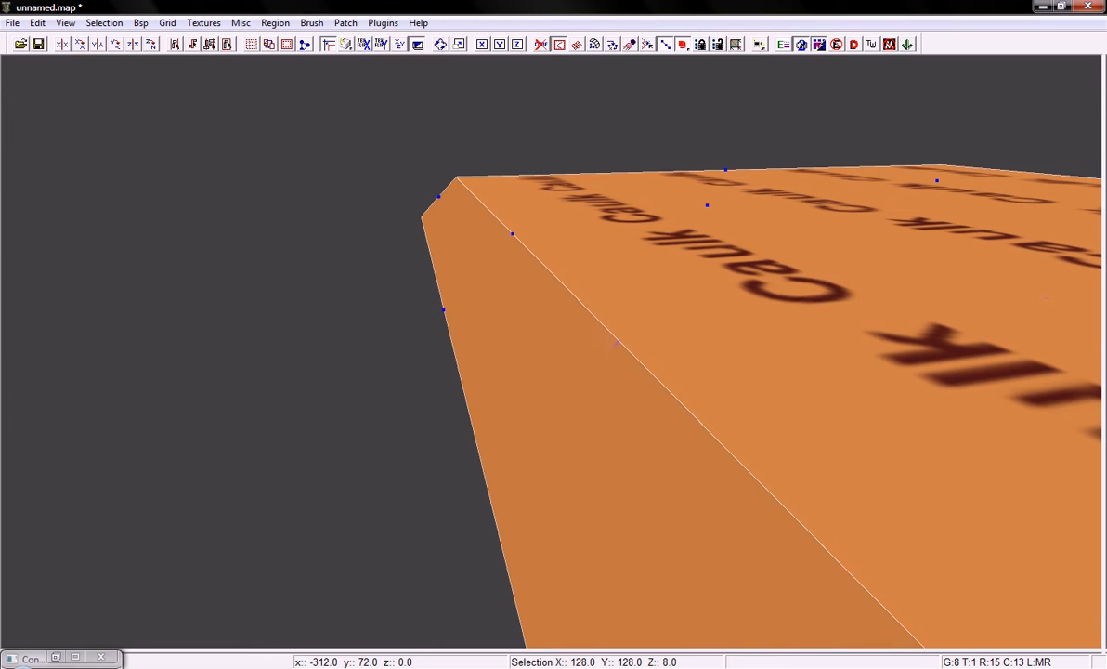
{"action": "right_click", "coordinate": [444, 310]}
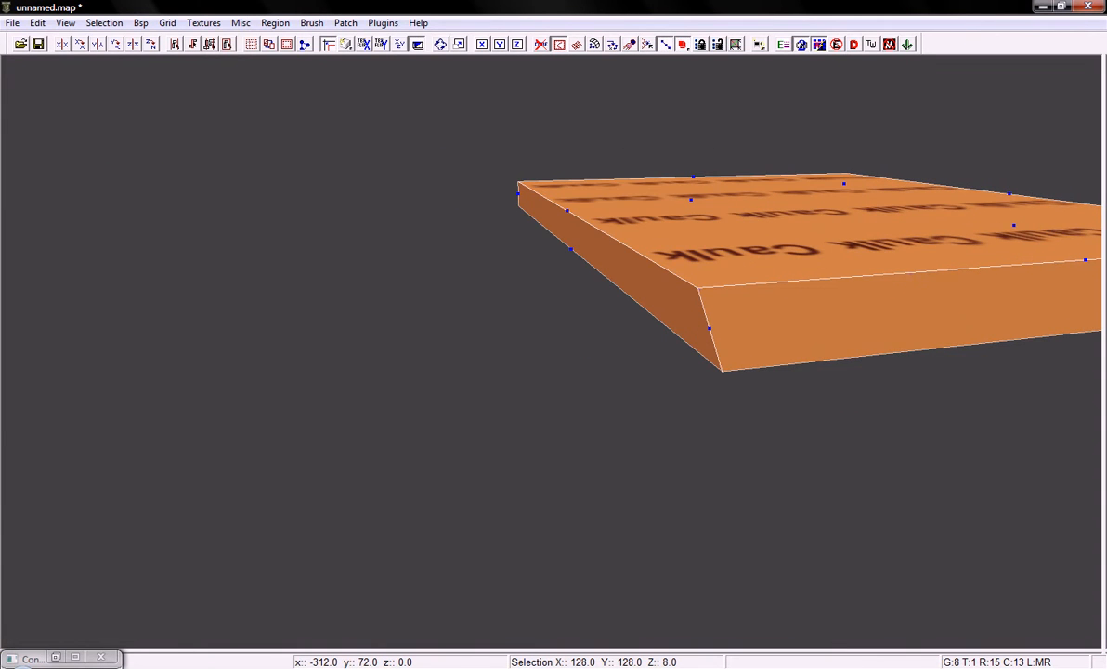
{"action": "left_click_drag", "start_coordinate": [570, 249], "coordinate": [536, 253]}
{"action": "right_click", "coordinate": [536, 252]}
Bevel the remaining two slab sides by pulling their lower edges outward 8 units, giving a 144 by 144 base
{"action": "key", "text": "Up"}
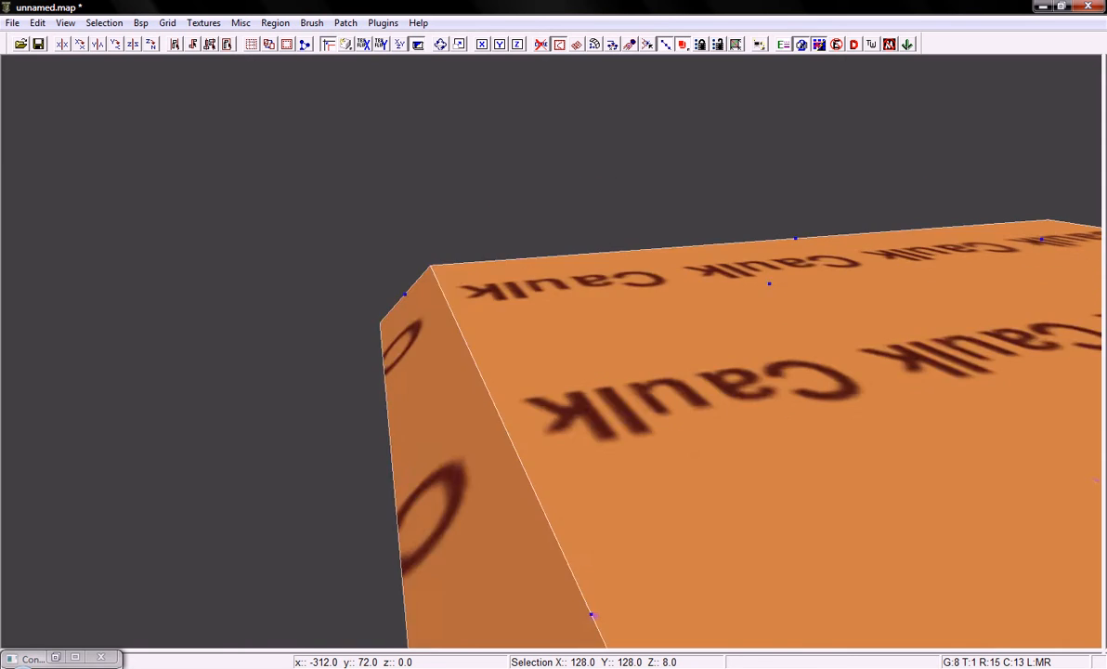
{"action": "key", "text": "Down"}
{"action": "key", "text": "Left"}
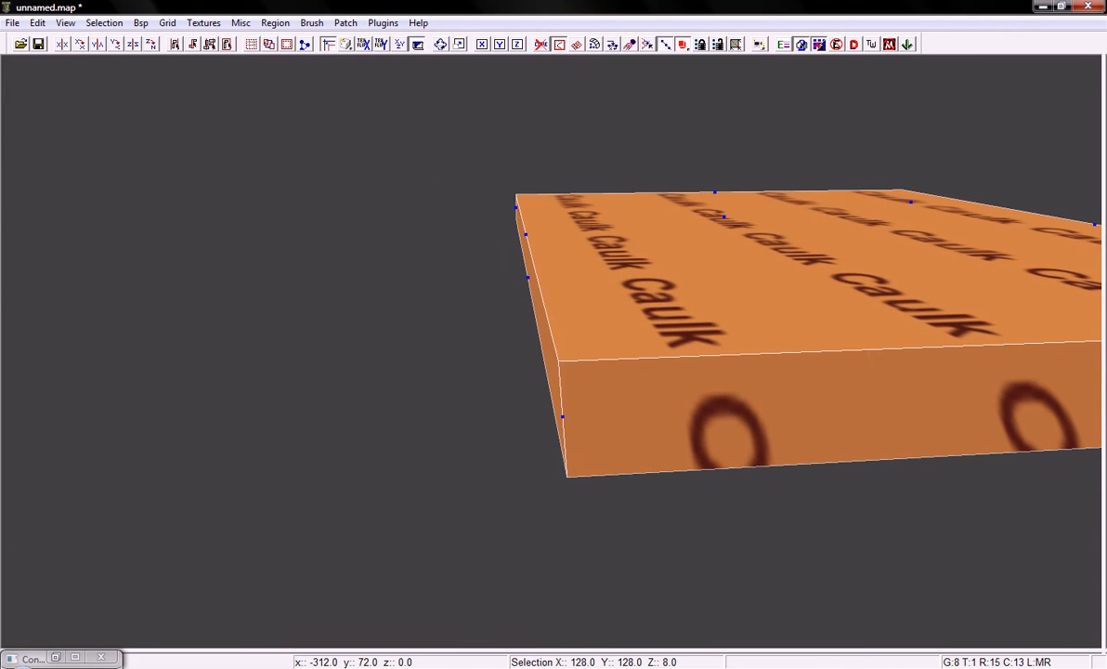
{"action": "left_click_drag", "start_coordinate": [528, 277], "coordinate": [489, 279]}
{"action": "right_click", "coordinate": [490, 280]}
{"action": "key", "text": "Up"}
{"action": "key", "text": "Down"}
{"action": "key", "text": "Left"}
{"action": "key", "text": "Left"}
{"action": "key", "text": "Up"}
{"action": "key", "text": "Left"}
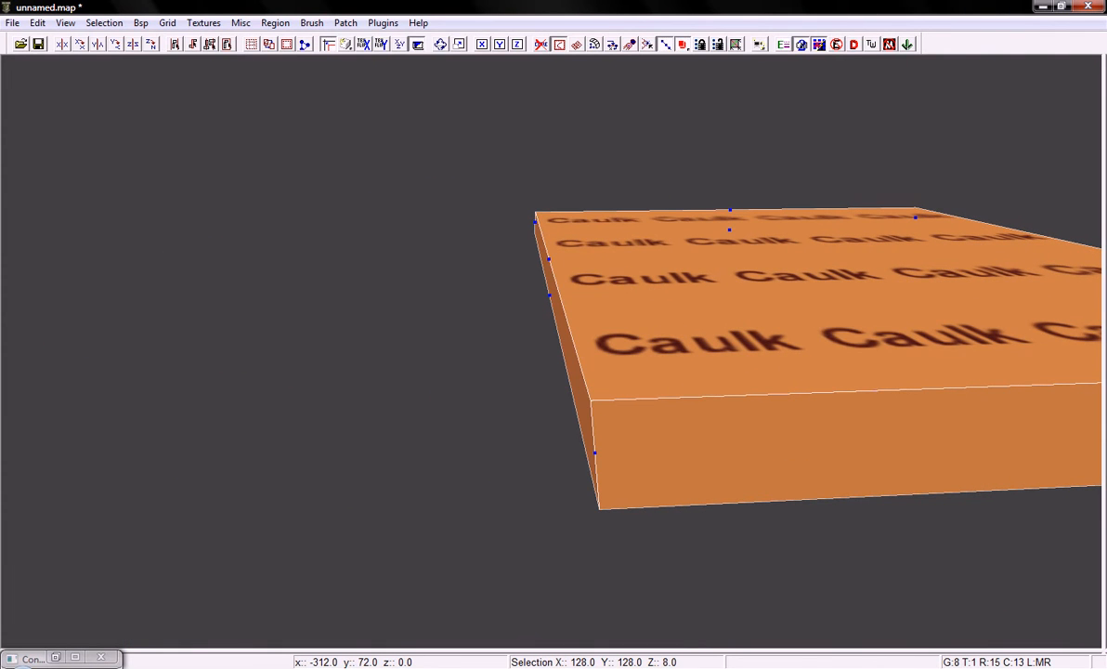
{"action": "key", "text": "Left"}
{"action": "key", "text": "Down"}
{"action": "key", "text": "Left"}
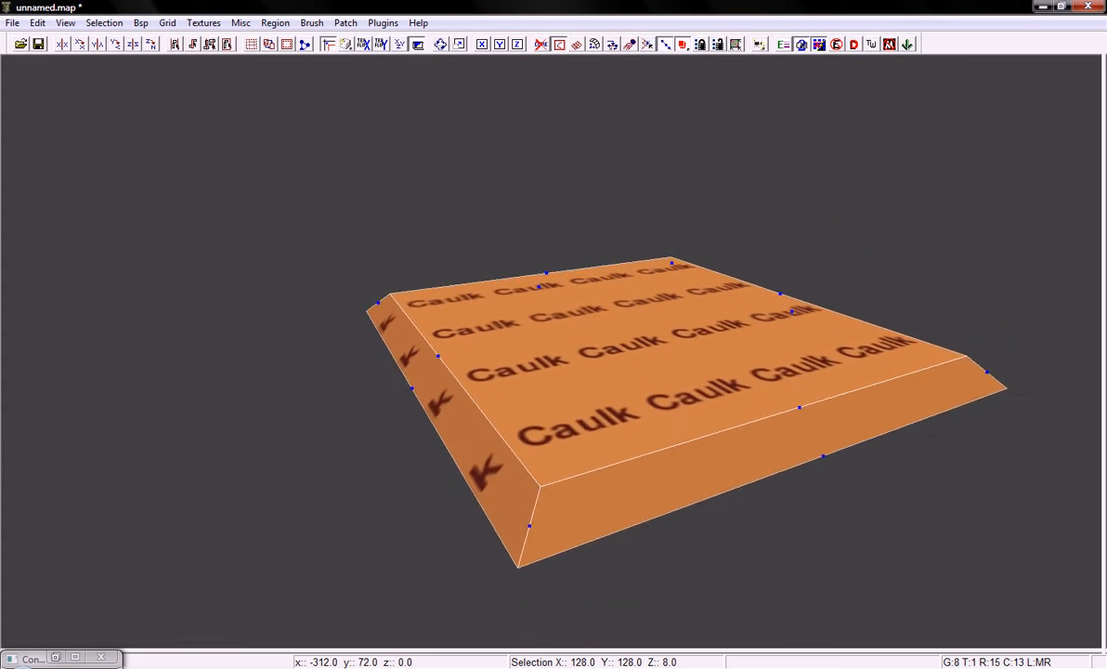
Restore the four-view layout and leave edge editing on the bevelled slab
{"action": "key", "text": "Left"}
{"action": "right_click", "coordinate": [652, 303]}
{"action": "right_click_drag", "start_coordinate": [652, 303], "coordinate": [652, 304]}
{"action": "key", "text": "Down"}
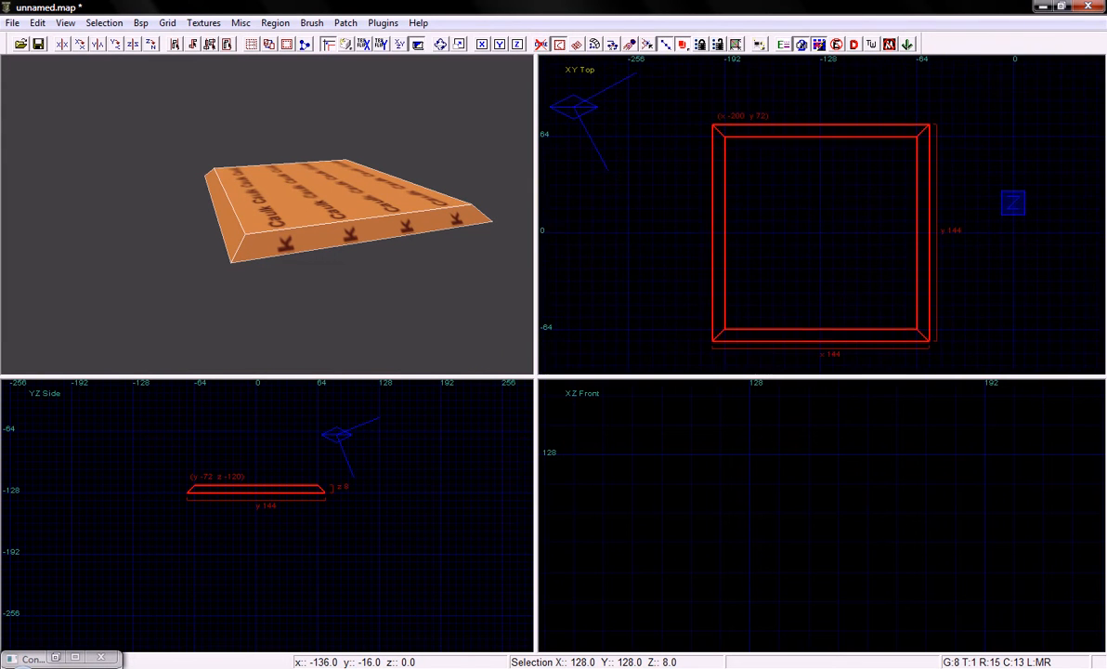
Clone the bevelled slab and rotate the copy upright about the X axis
{"action": "right_click_drag", "start_coordinate": [808, 256], "coordinate": [806, 253]}
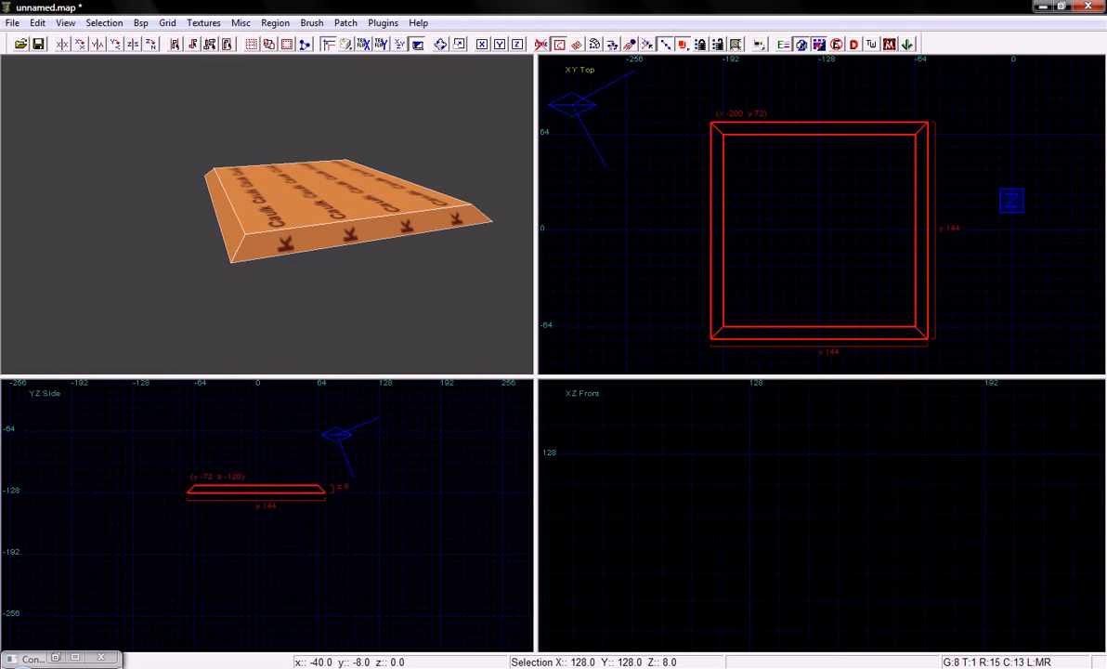
{"action": "key", "text": "space"}
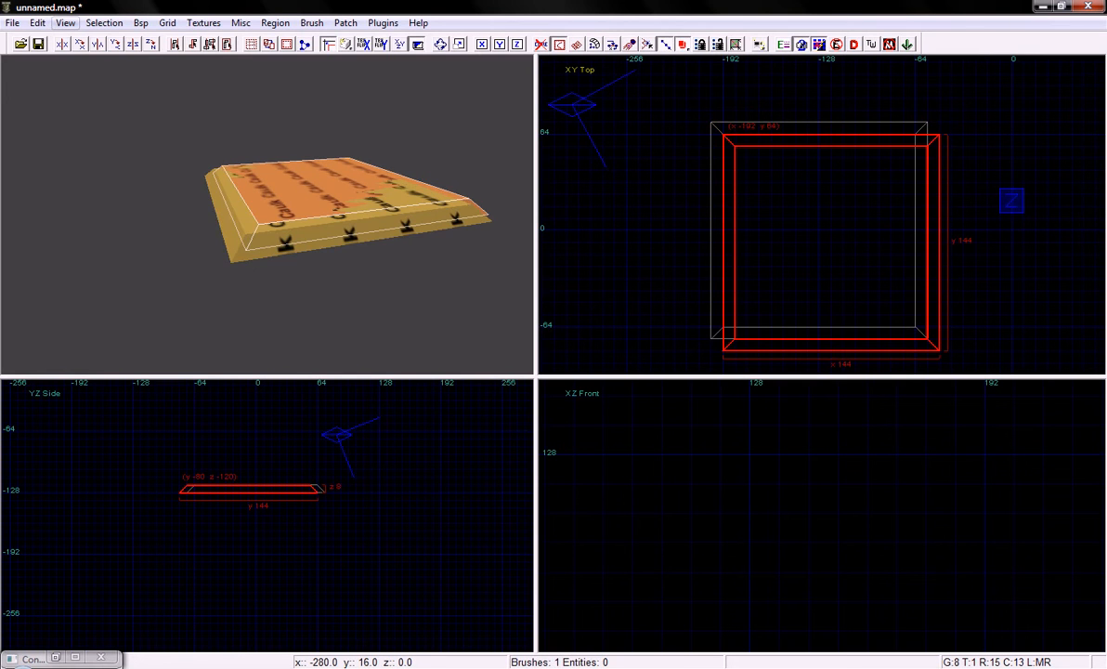
{"action": "left_click", "coordinate": [104, 22]}
{"action": "mouse_move", "coordinate": [186, 126]}
{"action": "left_click", "coordinate": [339, 127]}
Position the upright copy as a wall along the floor's y -72 side so their bevelled edges meet
{"action": "left_click_drag", "start_coordinate": [832, 249], "coordinate": [819, 333]}
{"action": "left_click_drag", "start_coordinate": [191, 530], "coordinate": [189, 454]}
{"action": "right_click", "coordinate": [320, 325]}
{"action": "key", "text": "Up"}
{"action": "key", "text": "Right"}
{"action": "key", "text": "Up"}
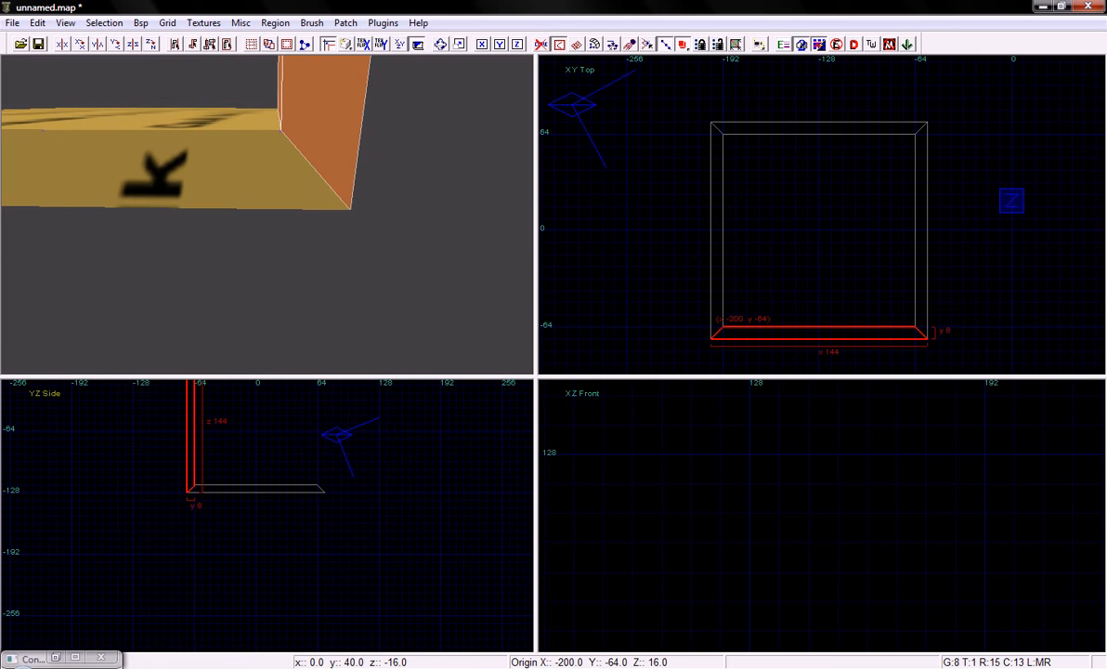
Clone the floor and wall together and rotate the copied pair twice about the X axis
{"action": "left_click", "coordinate": [233, 181], "text": "shift"}
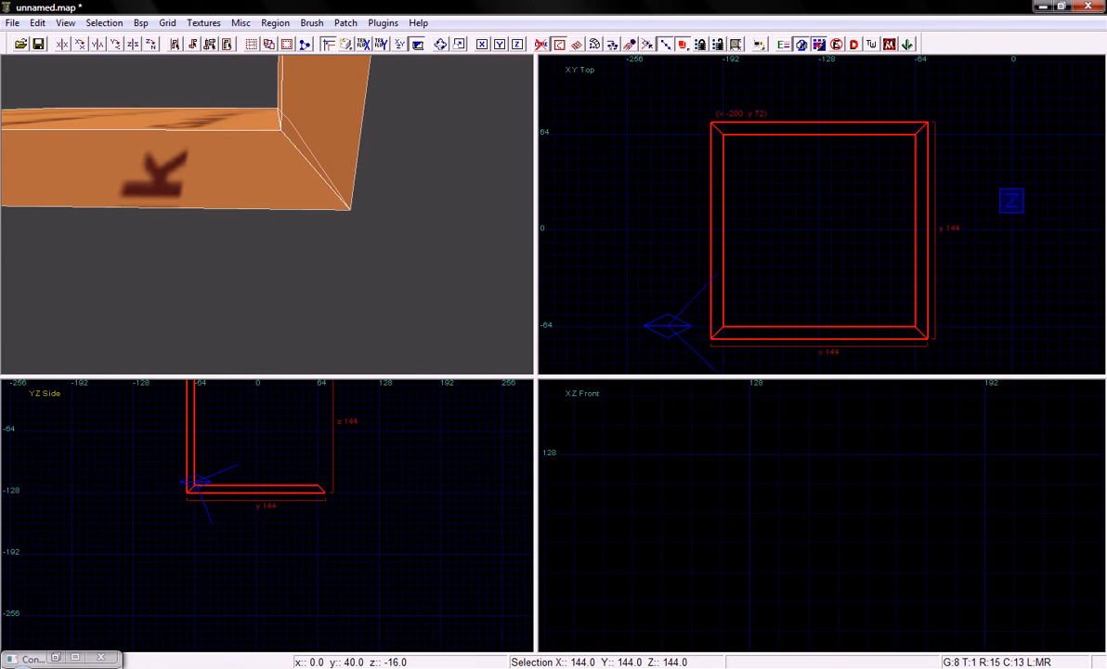
{"action": "key", "text": "space"}
{"action": "left_click", "coordinate": [104, 24]}
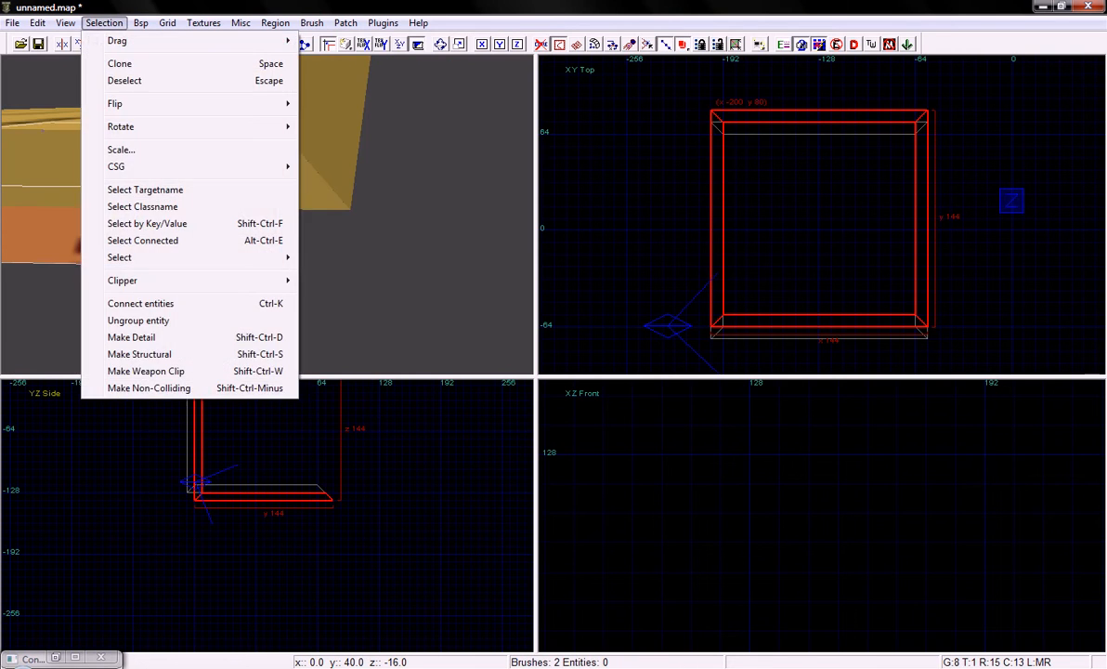
{"action": "mouse_move", "coordinate": [121, 127]}
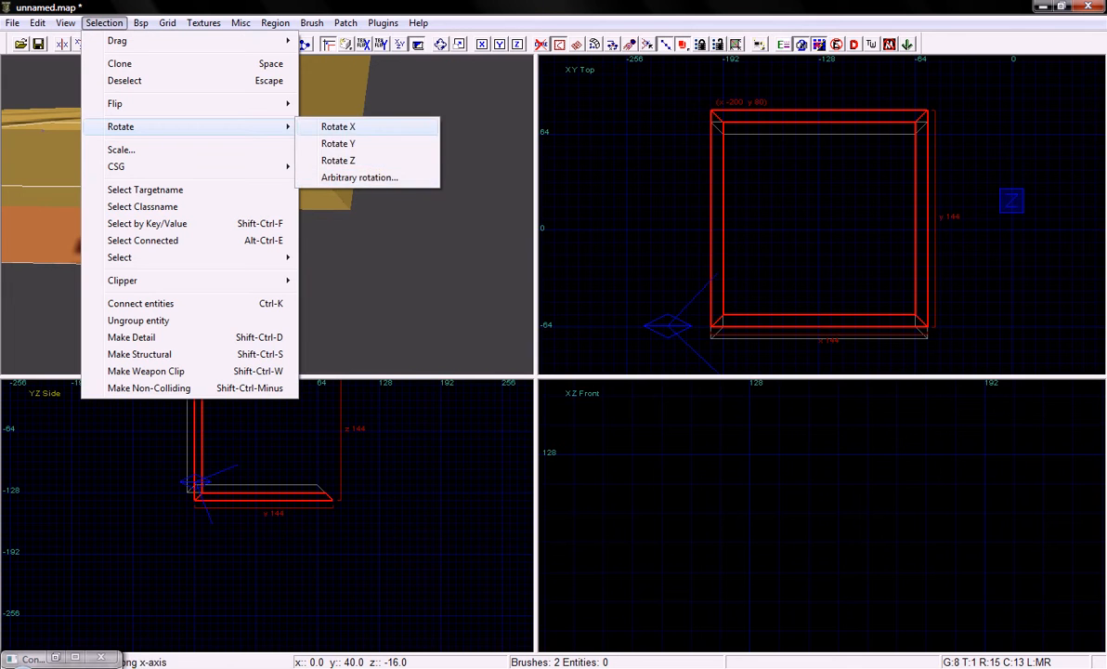
{"action": "left_click", "coordinate": [338, 126]}
{"action": "left_click", "coordinate": [104, 24]}
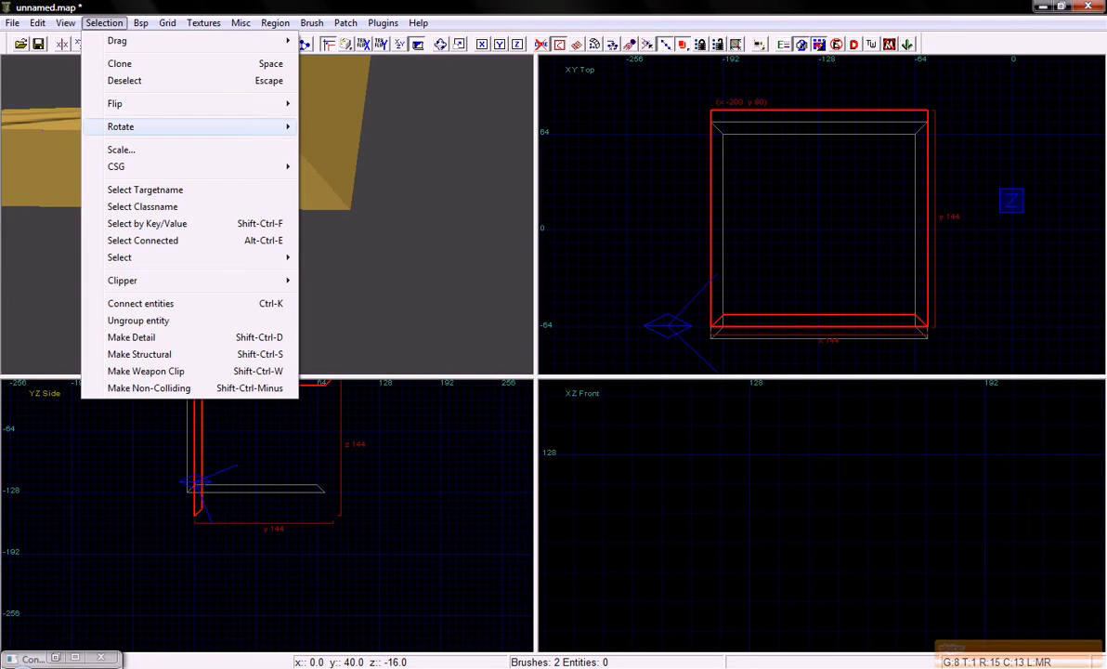
{"action": "mouse_move", "coordinate": [121, 126]}
{"action": "left_click", "coordinate": [338, 126]}
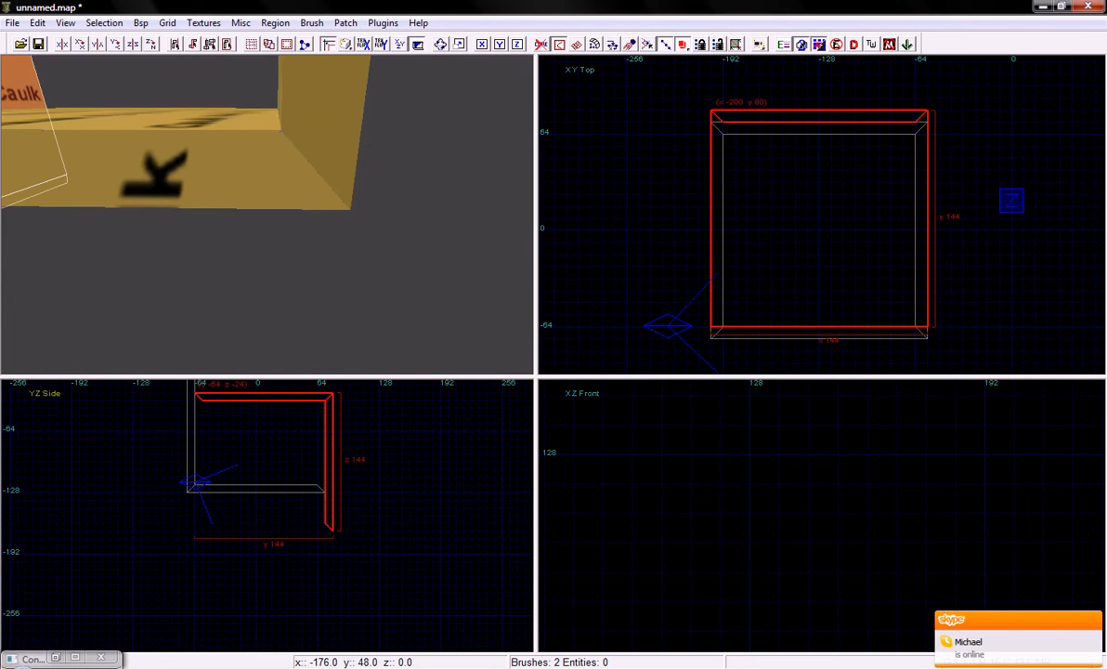
Position the rotated pair at x -200, y 72, z 16 as ceiling and opposite wall so all four bevelled brushes meet, and deselect them
{"action": "left_click_drag", "start_coordinate": [760, 182], "coordinate": [759, 194]}
{"action": "right_click_drag", "start_coordinate": [325, 513], "coordinate": [339, 564]}
{"action": "left_click_drag", "start_coordinate": [333, 507], "coordinate": [334, 463]}
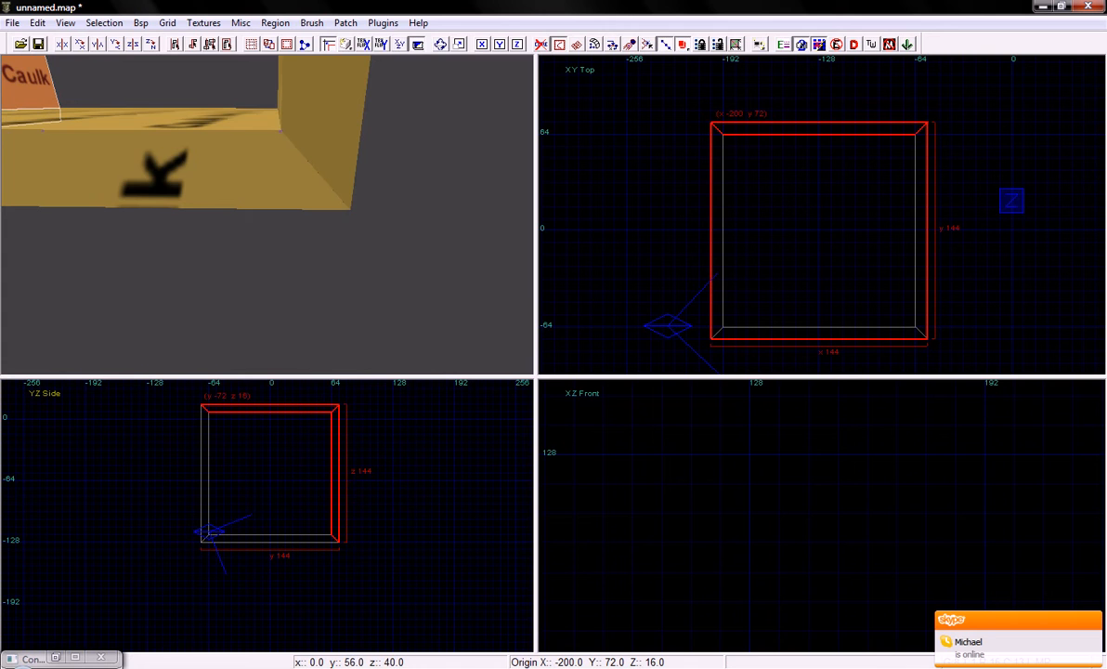
{"action": "right_click", "coordinate": [320, 279]}
{"action": "key", "text": "Down"}
{"action": "key", "text": "Escape"}
Clone the two opposite walls together and rotate the copies about the Z axis
{"action": "left_click", "coordinate": [165, 212], "text": "shift"}
{"action": "left_click", "coordinate": [379, 216], "text": "shift"}
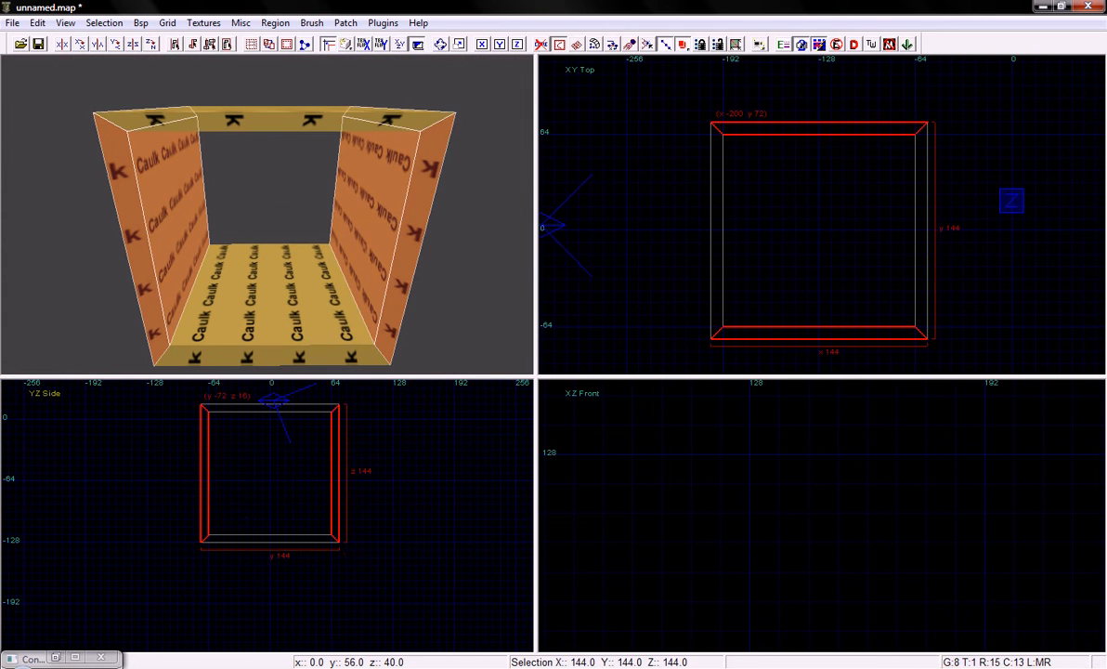
{"action": "key", "text": "space"}
{"action": "left_click", "coordinate": [104, 22]}
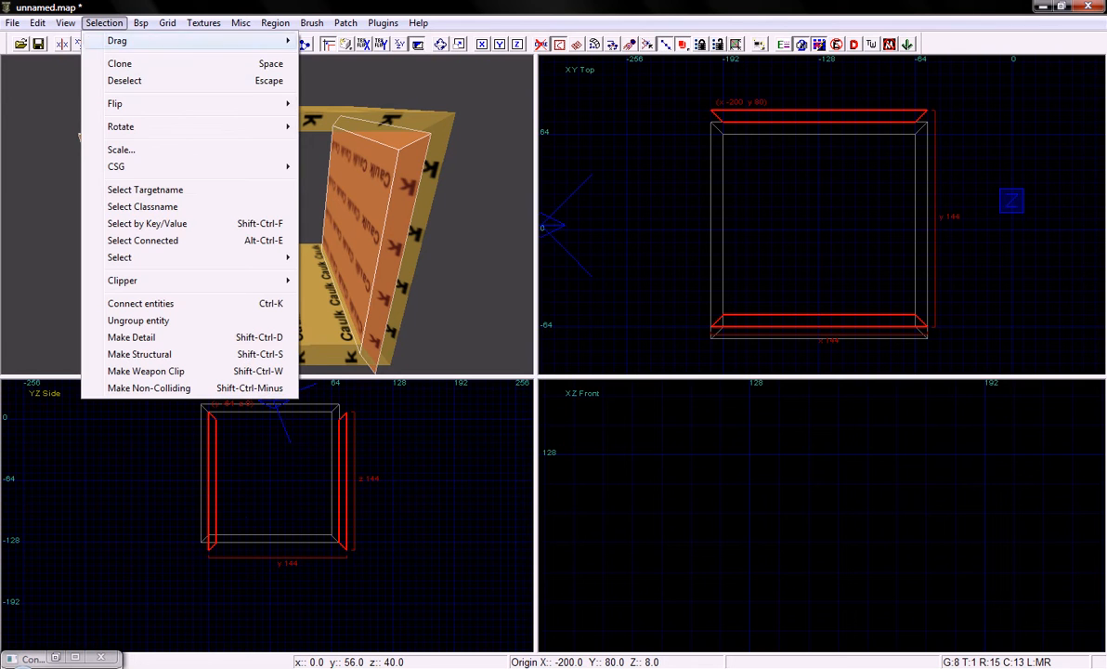
{"action": "mouse_move", "coordinate": [149, 128]}
{"action": "left_click", "coordinate": [429, 160]}
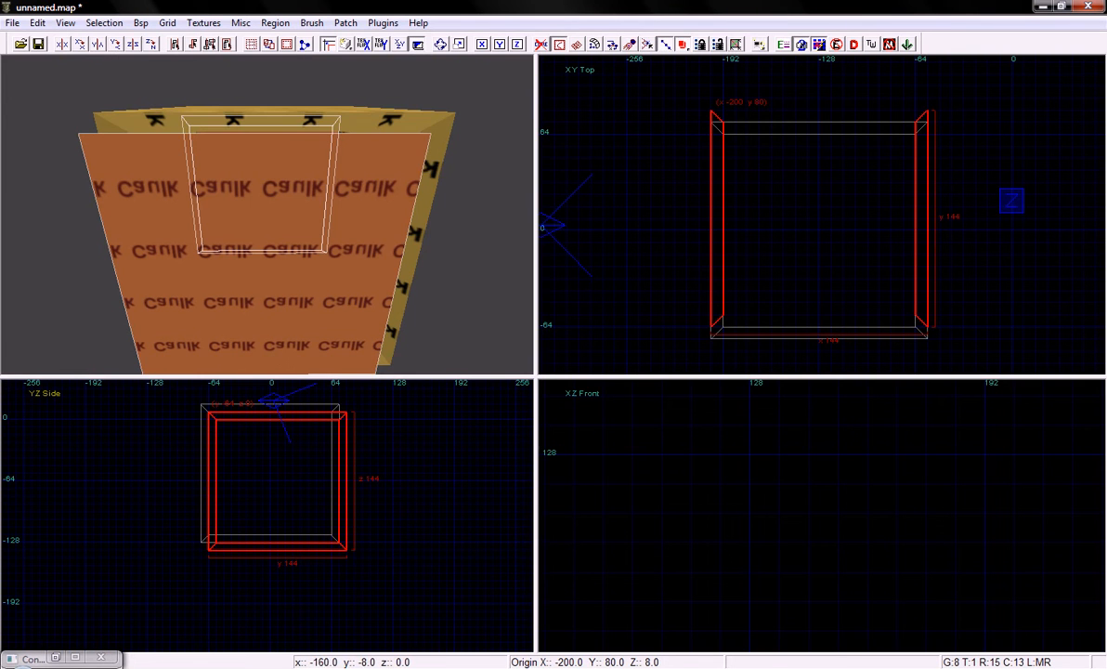
Position the rotated wall pair at x -200, y 72, z 16 to close the room's open ends, and clear the selection
{"action": "left_click_drag", "start_coordinate": [843, 205], "coordinate": [843, 217]}
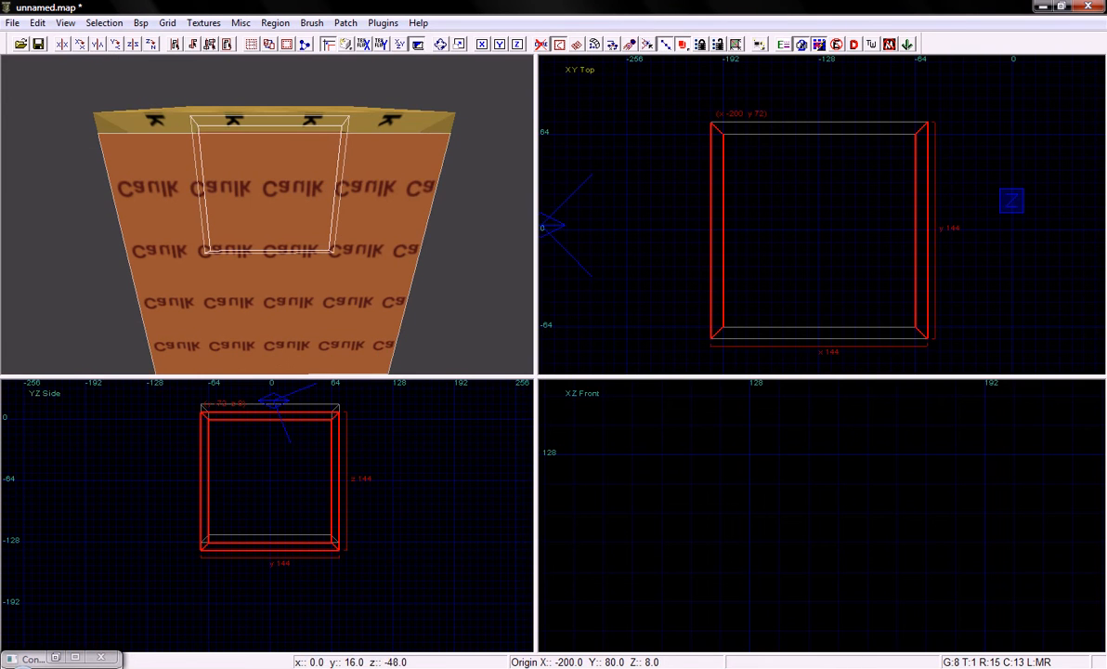
{"action": "left_click_drag", "start_coordinate": [286, 458], "coordinate": [286, 450]}
{"action": "right_click", "coordinate": [302, 278]}
{"action": "key", "text": "Up"}
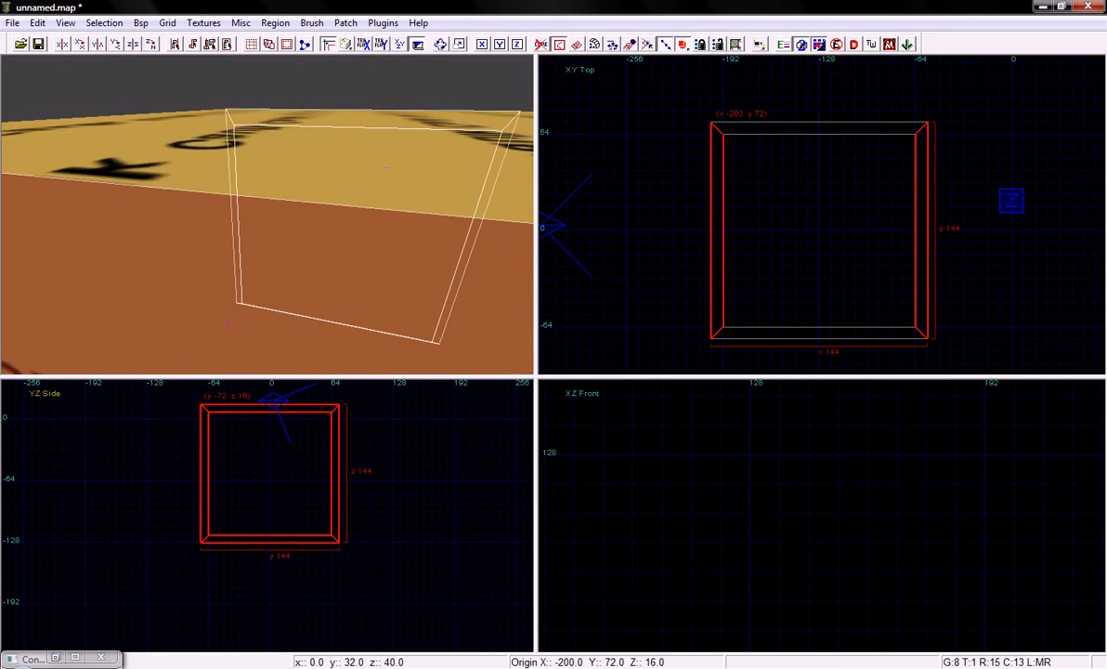
{"action": "key", "text": "Escape"}
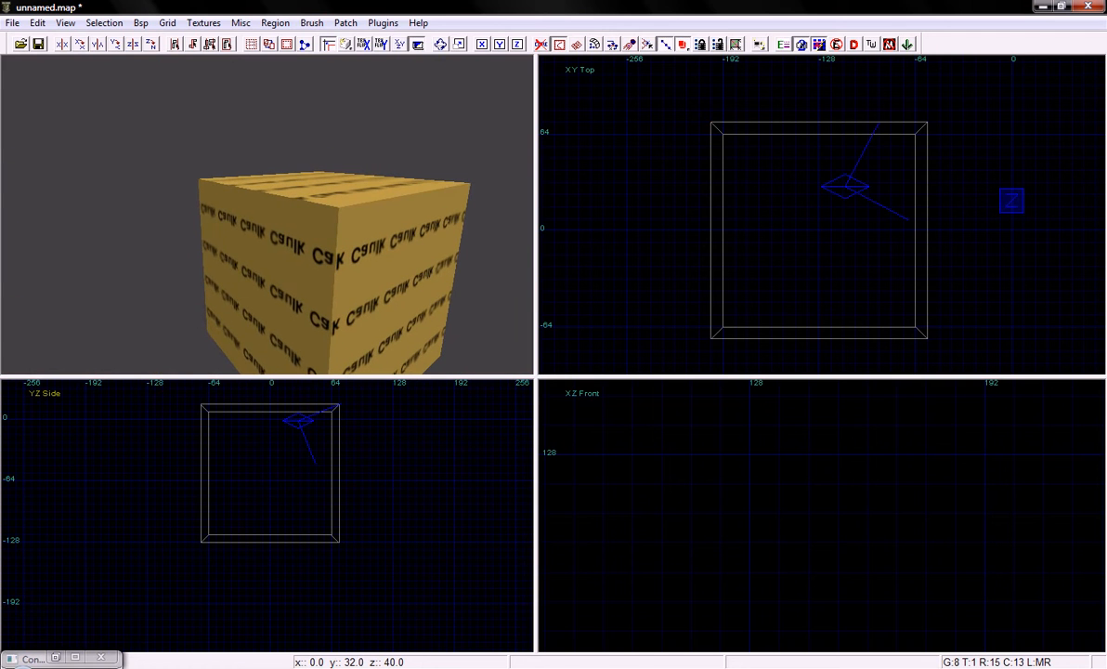
Highlight the room's ceiling and an adjoining wall to check how their mitred edges meet
{"action": "left_click", "coordinate": [268, 221], "text": "shift"}
{"action": "left_click", "coordinate": [315, 186], "text": "shift"}
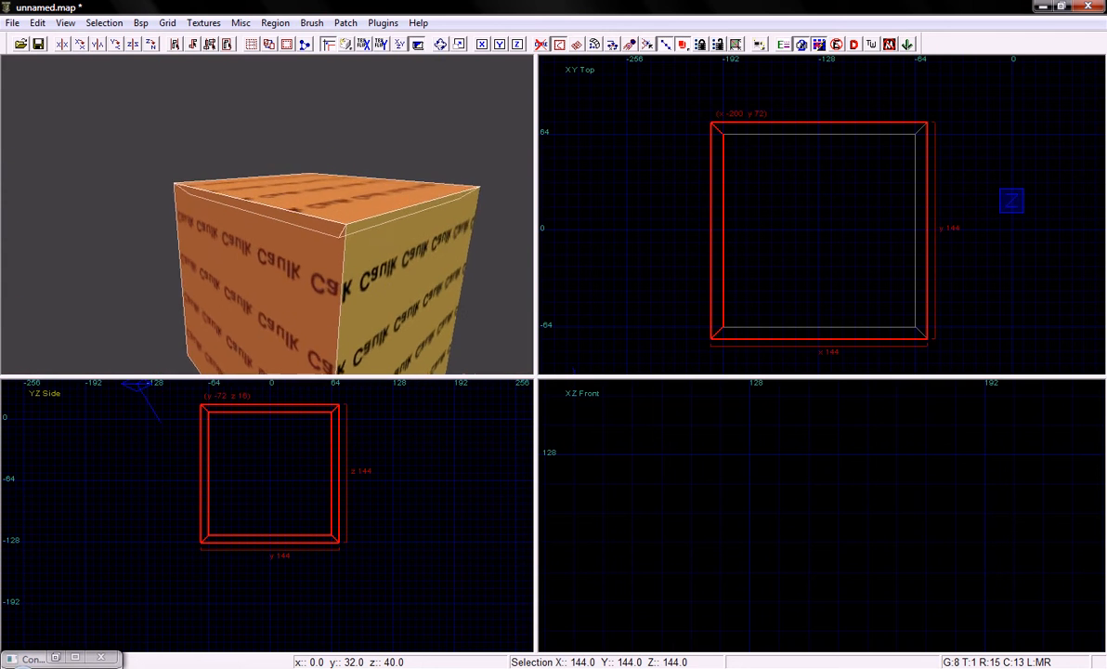
{"action": "key", "text": "Escape"}
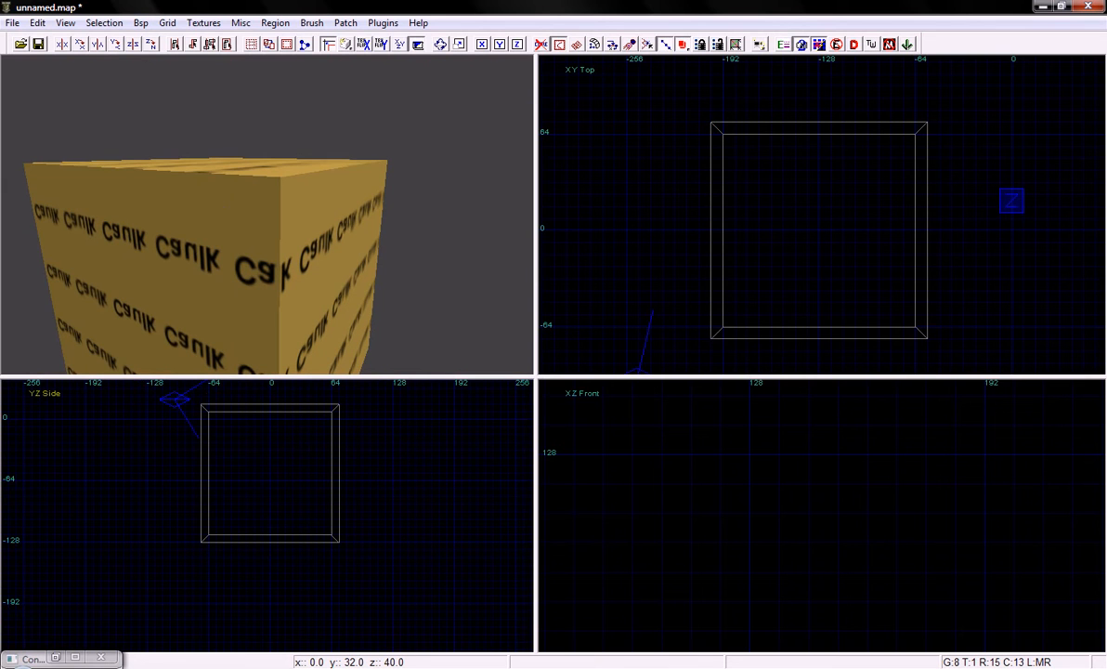
Draw a 144 × 144 × 144 caulk cube over the mitred room and move it beside the room to y 232
{"action": "scroll", "coordinate": [821, 214], "scroll_direction": "down", "scroll_amount": 5}
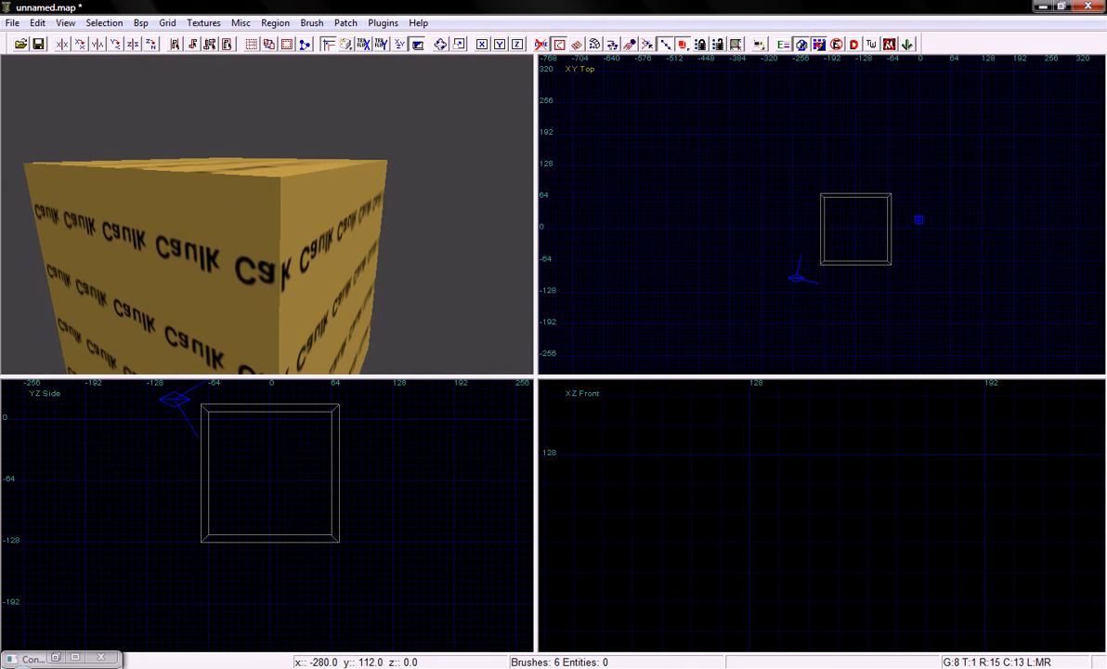
{"action": "mouse_move", "coordinate": [820, 194]}
{"action": "left_mouse_down"}
{"action": "mouse_move", "coordinate": [832, 221]}
{"action": "mouse_move", "coordinate": [892, 265]}
{"action": "left_mouse_up"}
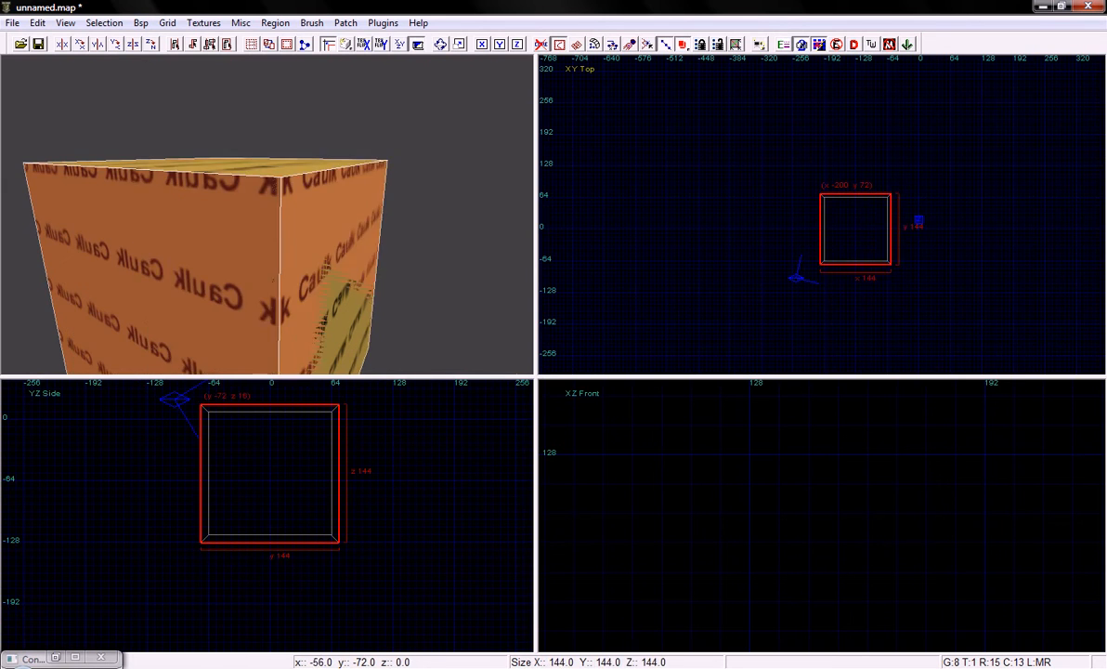
{"action": "left_click_drag", "start_coordinate": [231, 465], "coordinate": [384, 465]}
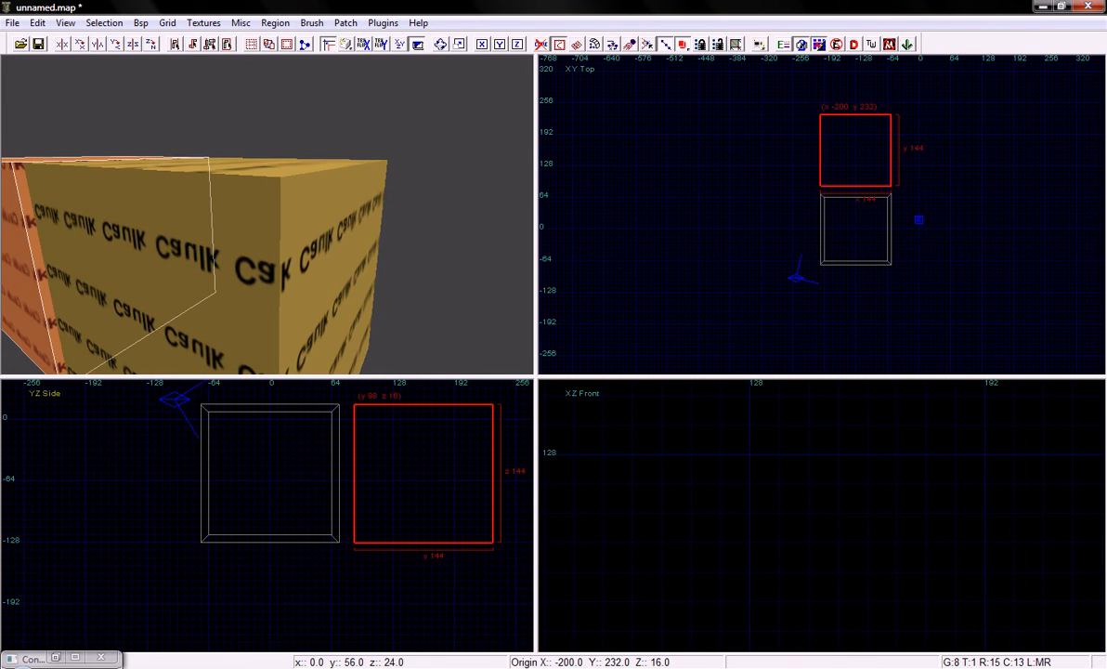
Hollow the new solid cube into separate wall, floor and ceiling brushes
{"action": "right_click", "coordinate": [290, 327]}
{"action": "key", "text": "Up"}
{"action": "key", "text": "Down"}
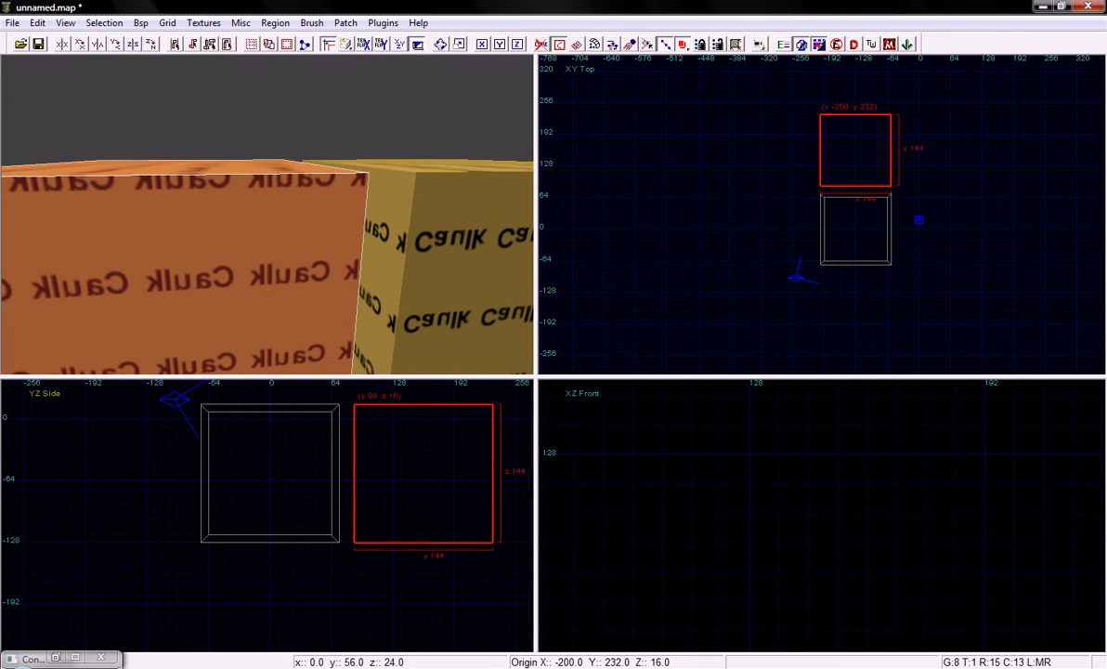
{"action": "left_click", "coordinate": [268, 44]}
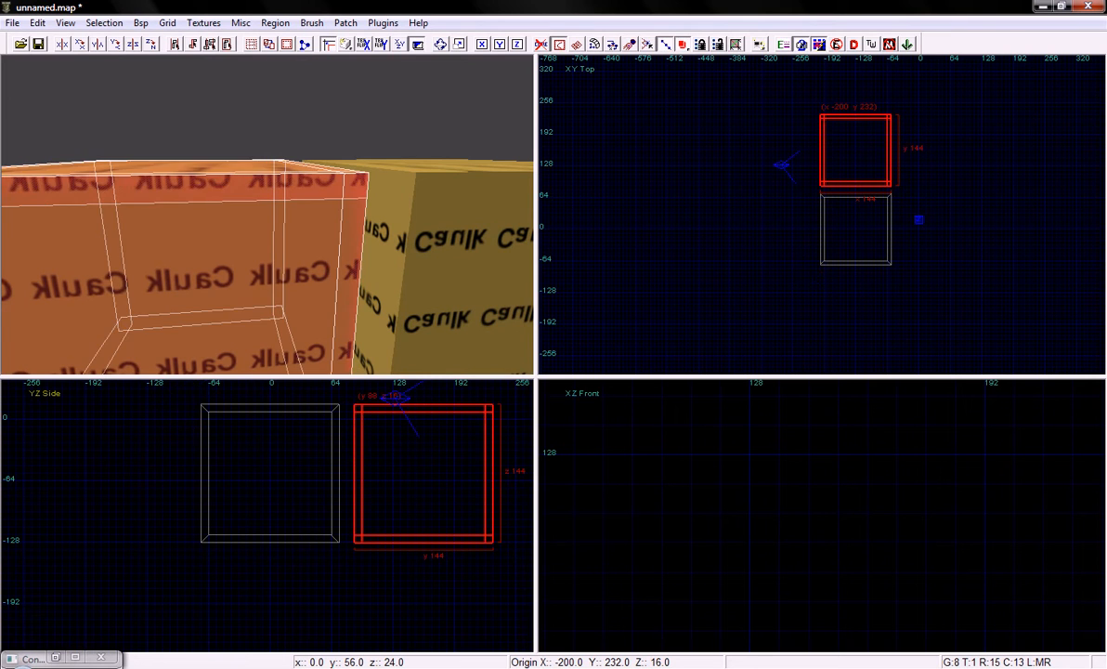
Examine the hollowed box's corners and edges from inside and outside for overlapping brushes
{"action": "key", "text": "Up"}
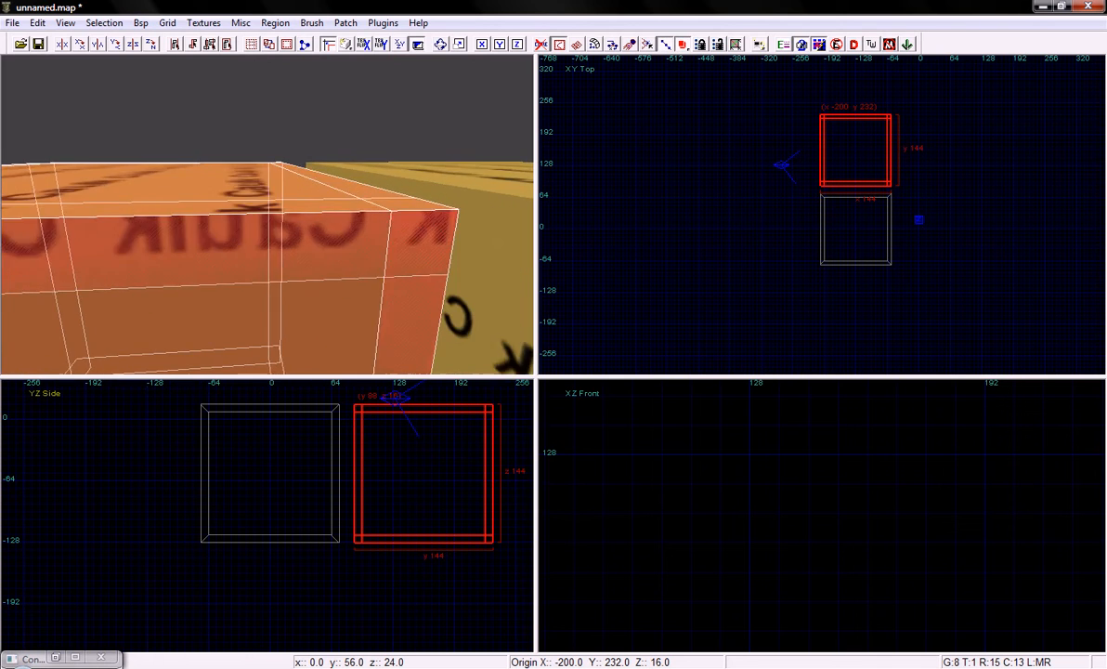
{"action": "key", "text": "Up"}
{"action": "key", "text": "Down"}
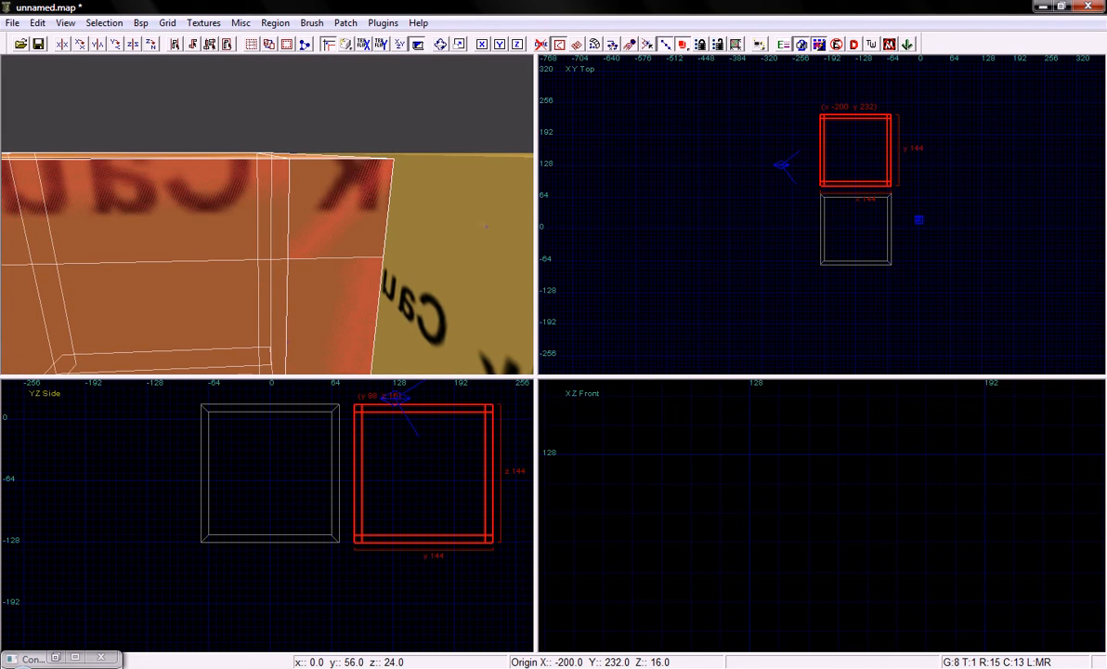
{"action": "key", "text": "Down"}
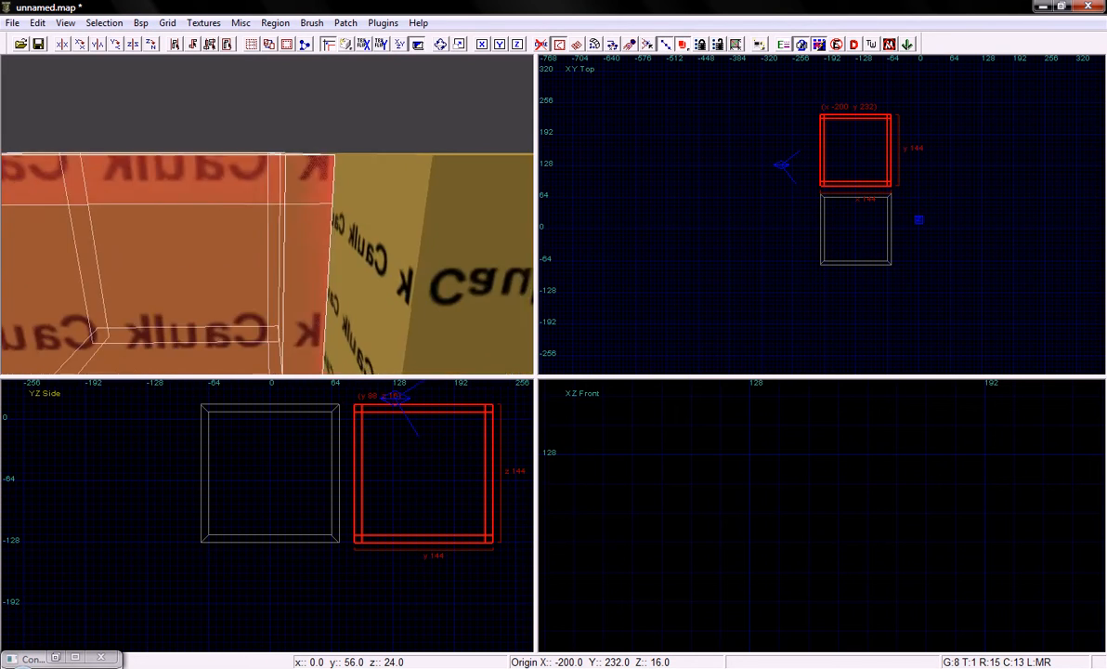
{"action": "key", "text": "Up"}
{"action": "key", "text": "Down"}
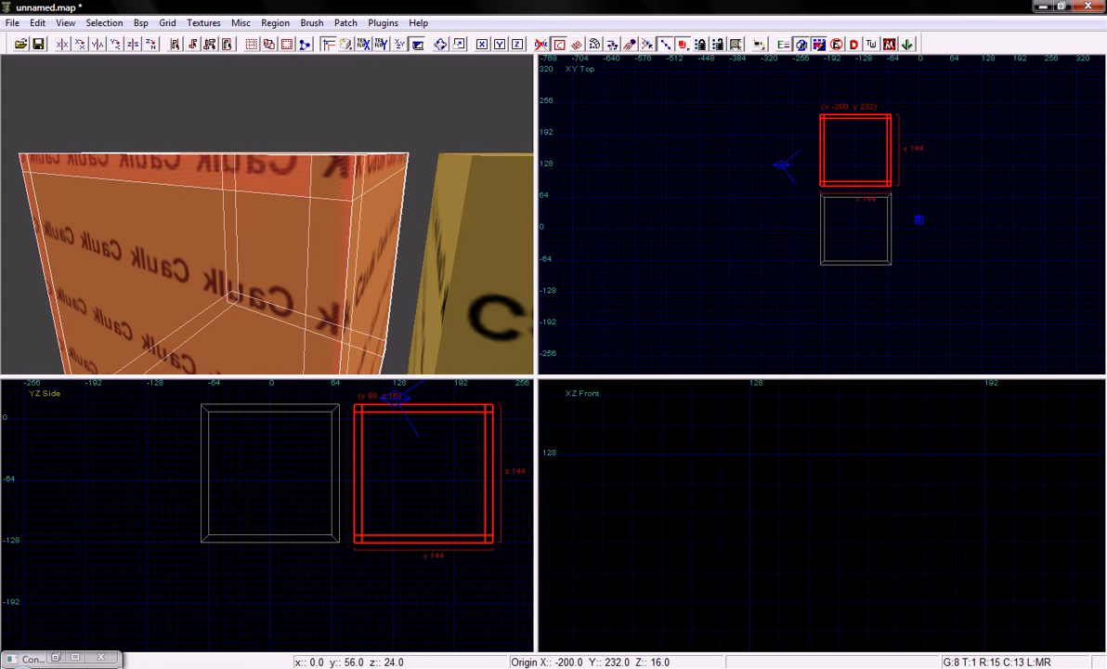
{"action": "key", "text": "Up"}
{"action": "key", "text": "Down"}
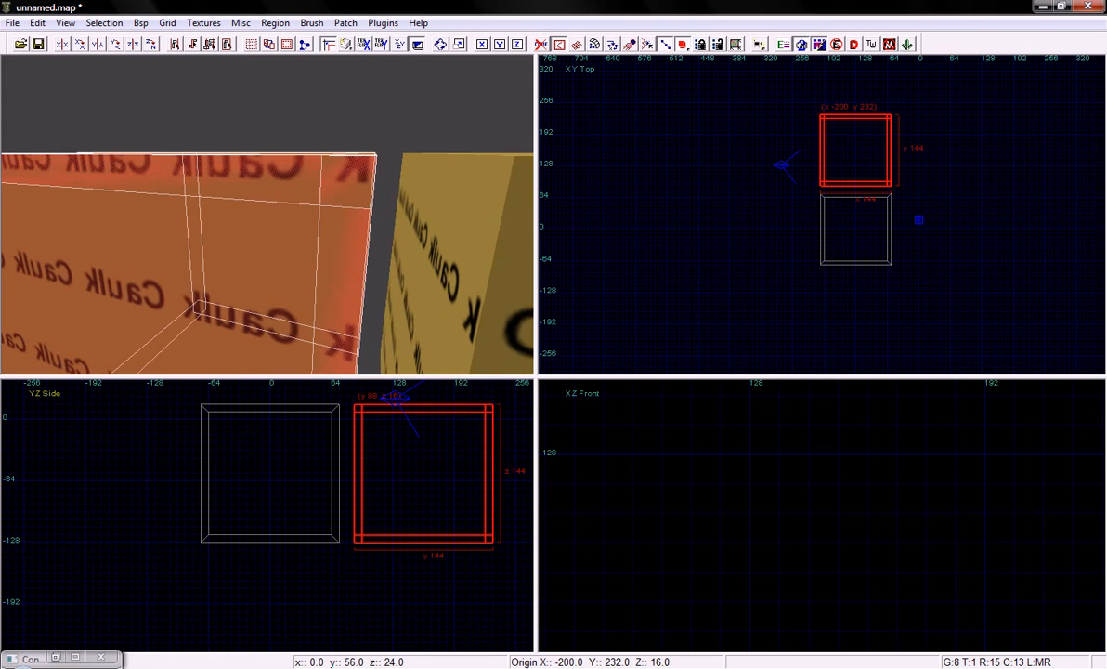
{"action": "key", "text": "Up"}
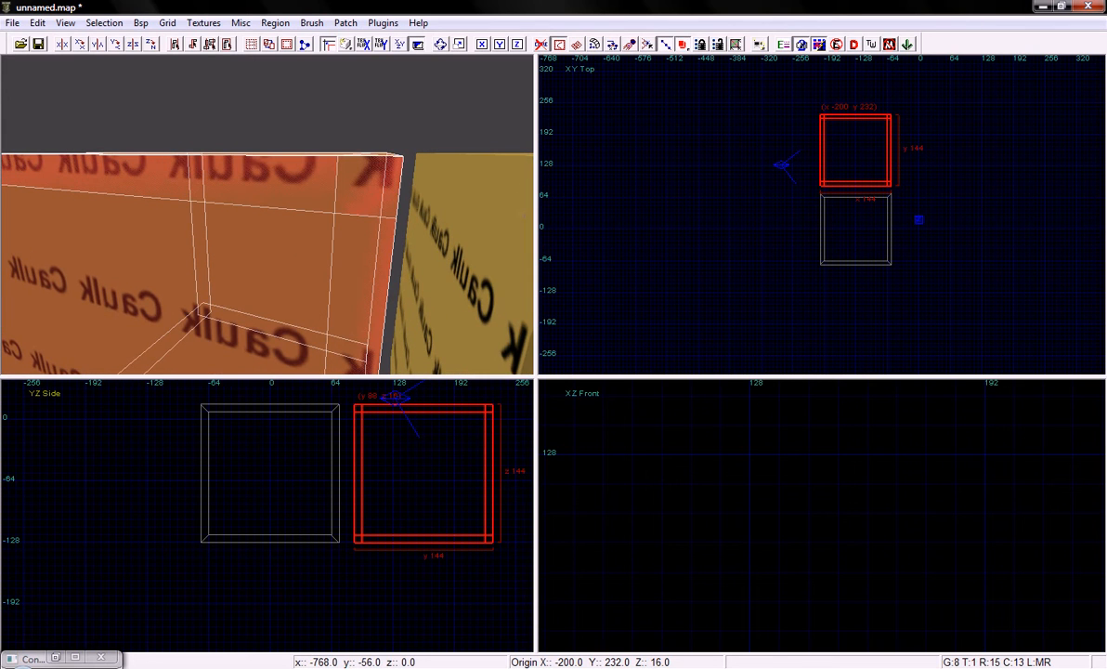
{"action": "key", "text": "Up"}
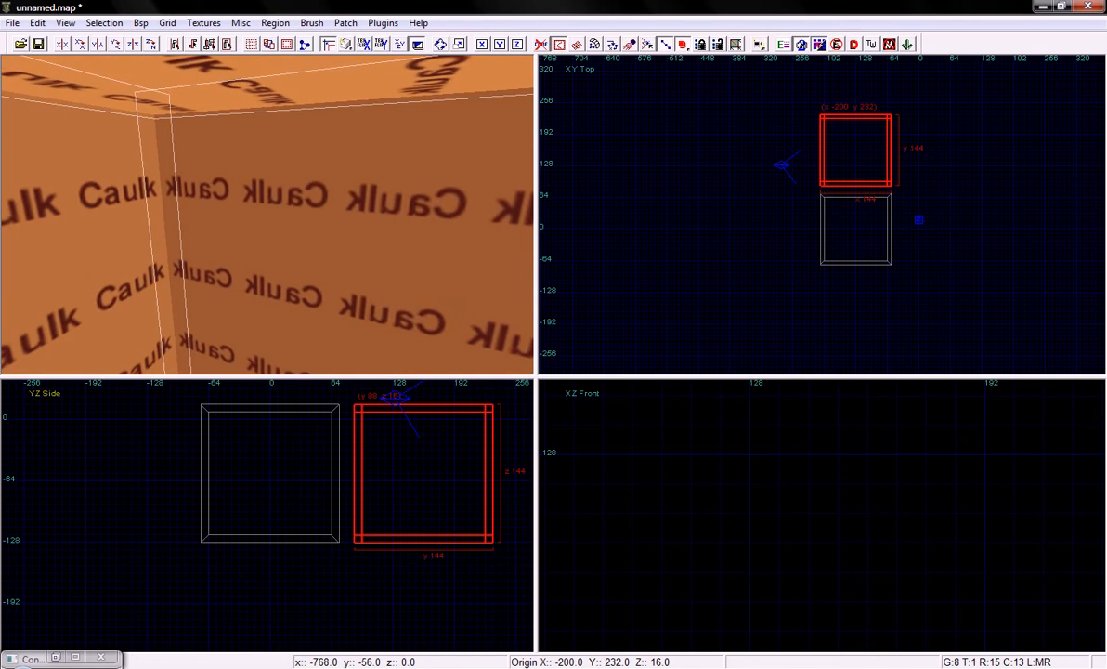
{"action": "key", "text": "Down"}
{"action": "key", "text": "Up"}
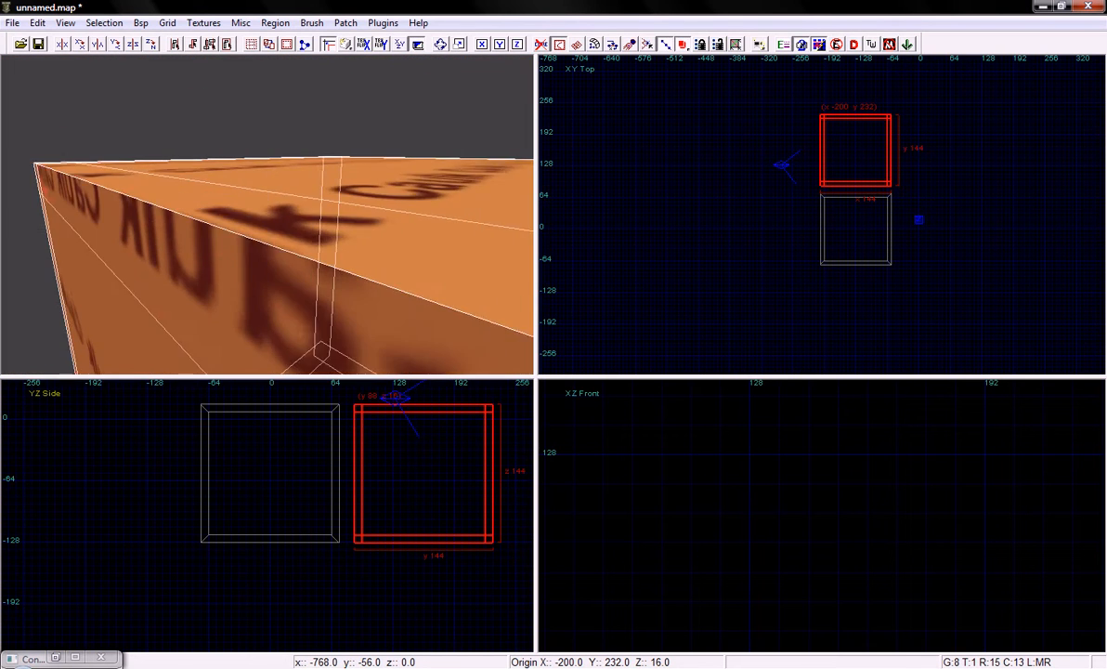
{"action": "key", "text": "Up"}
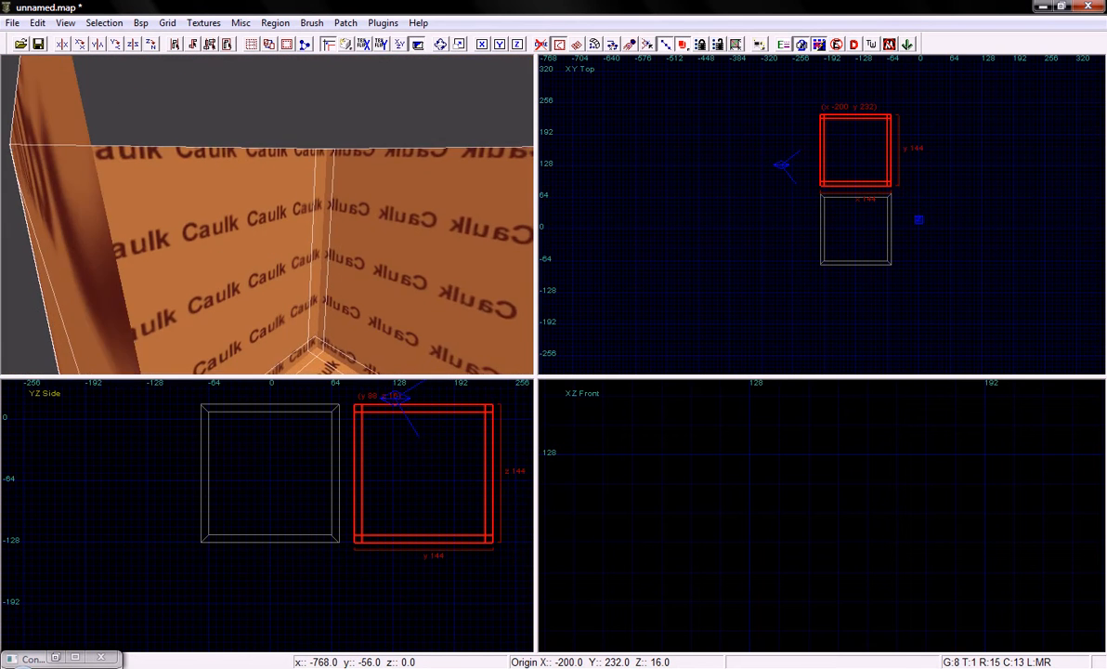
{"action": "key", "text": "Down"}
{"action": "key", "text": "ctrl"}
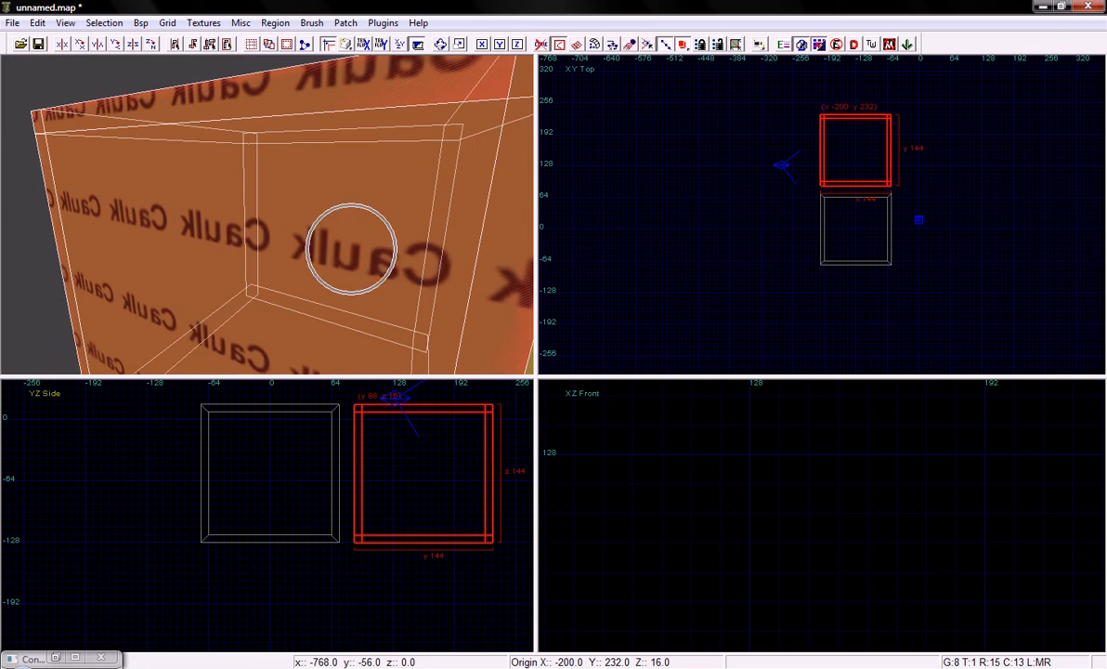
Delete the hollowed box's side wall at x -200 to look inside, and undo the deletion
{"action": "key", "text": "Escape"}
{"action": "left_click", "coordinate": [351, 248], "text": "shift"}
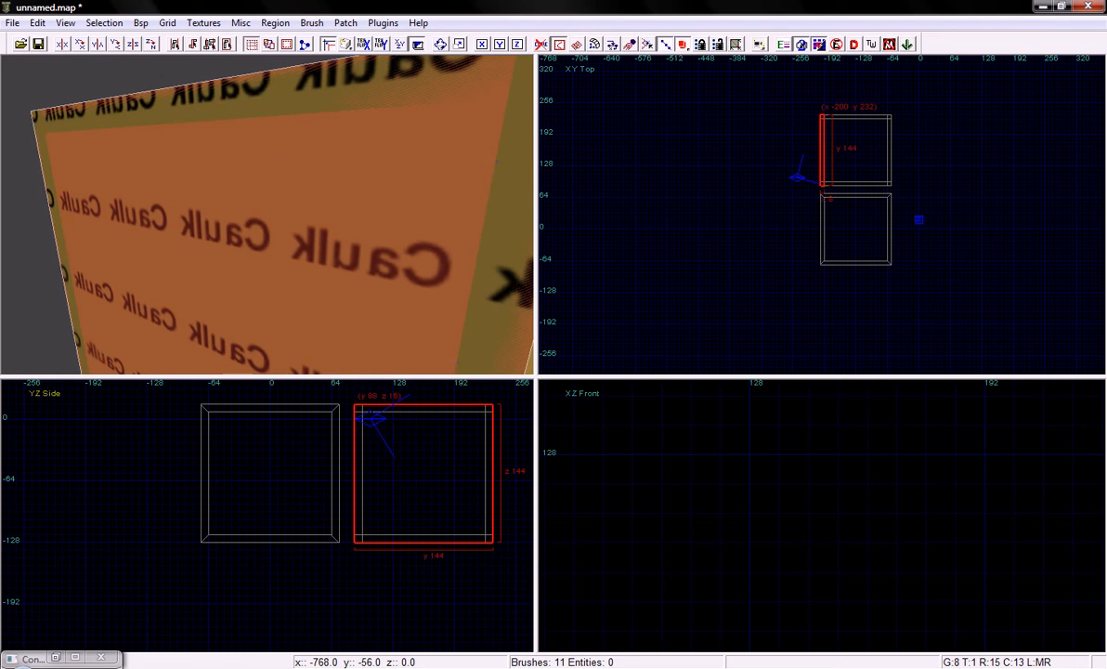
{"action": "key", "text": "Up"}
{"action": "key", "text": "BackSpace"}
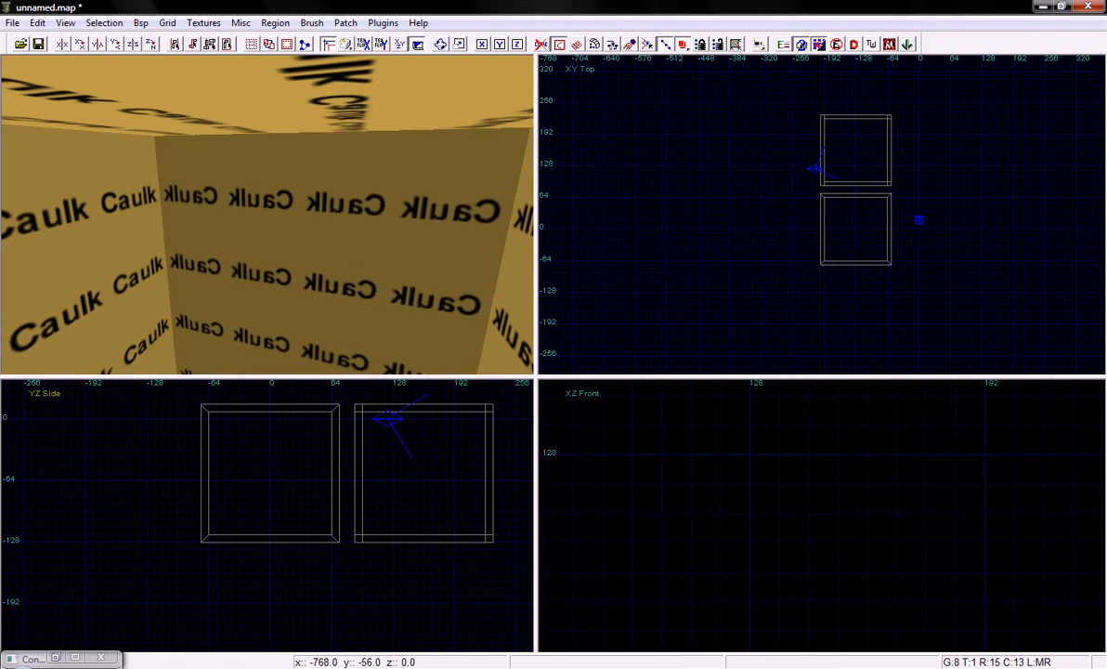
{"action": "key", "text": "ctrl+z"}
{"action": "key", "text": "Escape"}
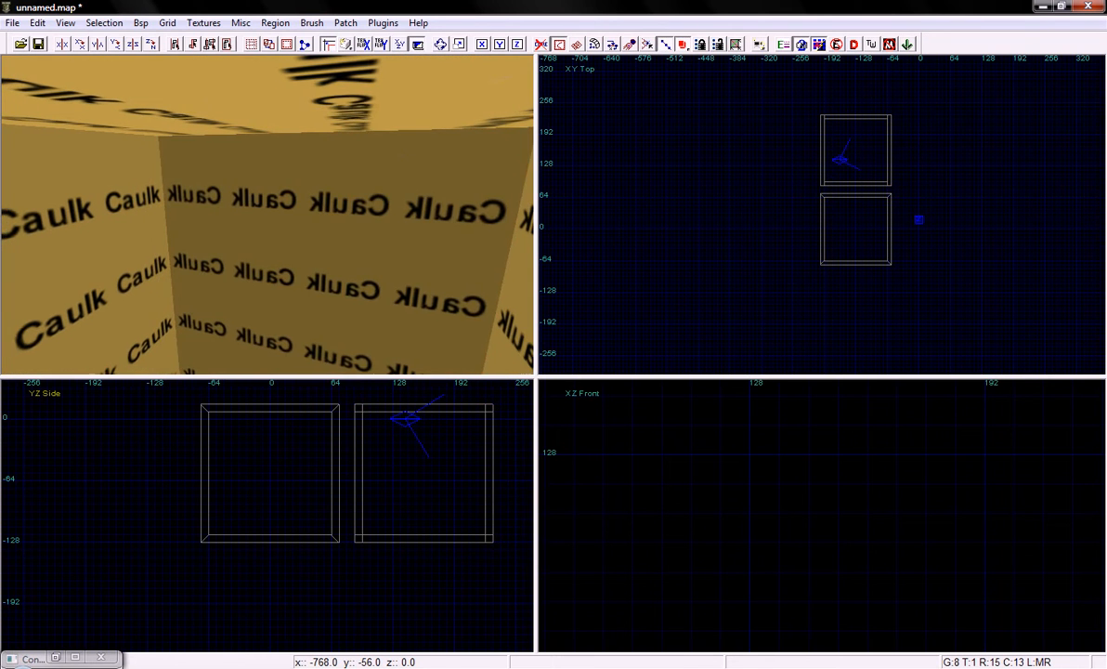
Inspect the hollowed box's individual brushes from the inside, highlighting and deselecting them one at a time
{"action": "left_click", "coordinate": [204, 91], "text": "shift"}
{"action": "key", "text": "Up"}
{"action": "key", "text": "Escape"}
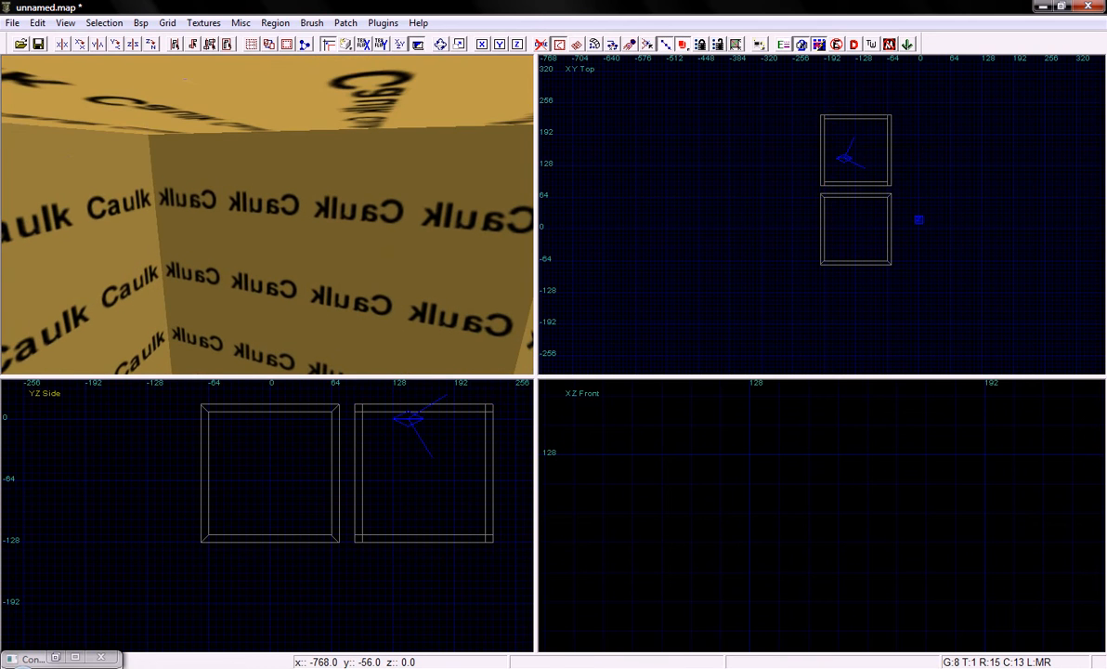
{"action": "left_click", "coordinate": [102, 177], "text": "shift"}
{"action": "key", "text": "Escape"}
{"action": "right_click_drag", "start_coordinate": [362, 200], "coordinate": [390, 209]}
{"action": "left_click", "coordinate": [376, 158], "text": "shift"}
{"action": "key", "text": "Escape"}
{"action": "mouse_move", "coordinate": [376, 158]}
{"action": "right_mouse_down"}
{"action": "mouse_move", "coordinate": [113, 178]}
{"action": "mouse_move", "coordinate": [109, 340]}
{"action": "right_mouse_up"}
Select the hollowed box's ceiling and floor to examine how they fit between its walls, and deselect them
{"action": "left_click", "coordinate": [214, 193], "text": "shift"}
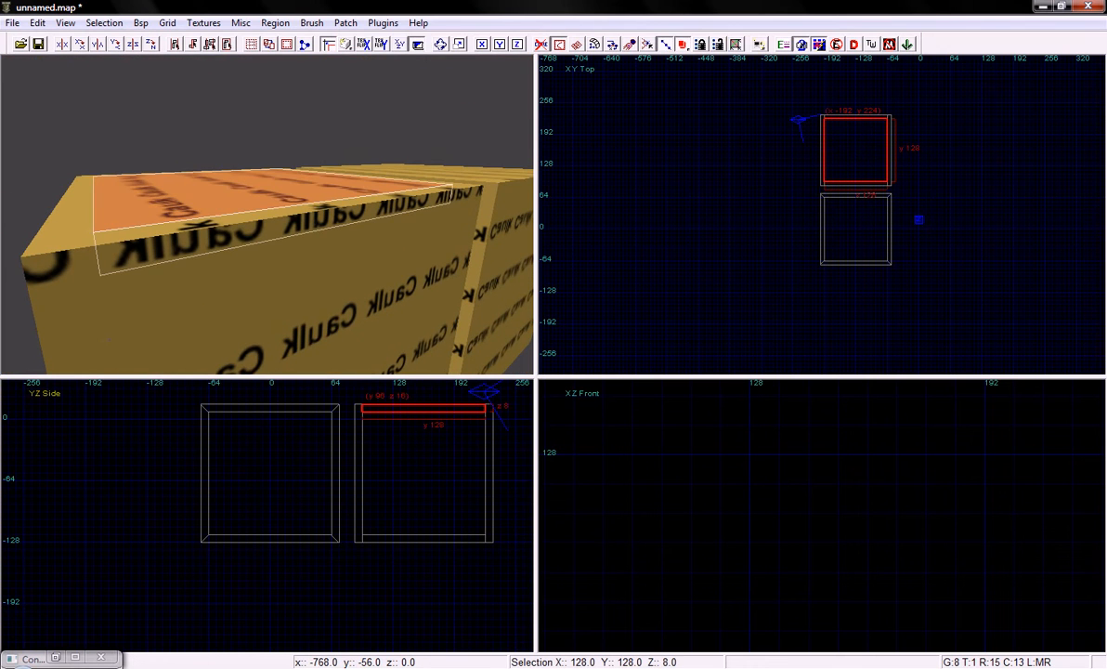
{"action": "key", "text": "Up"}
{"action": "key", "text": "Down"}
{"action": "key", "text": "Up"}
{"action": "key", "text": "Down"}
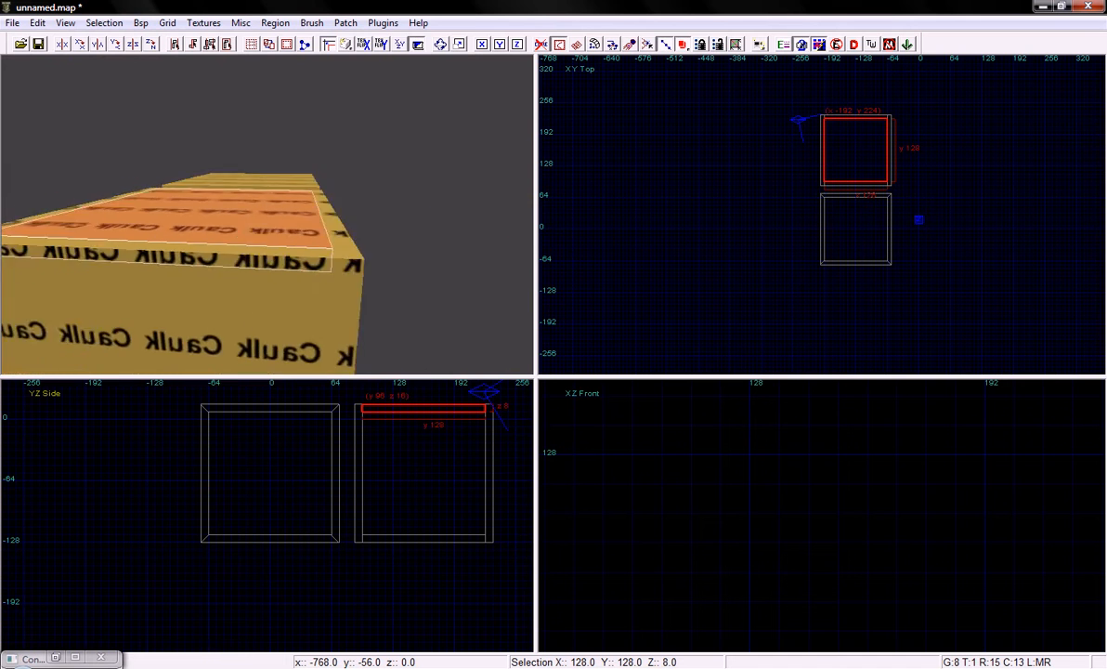
{"action": "key", "text": "ctrl"}
{"action": "key", "text": "Up"}
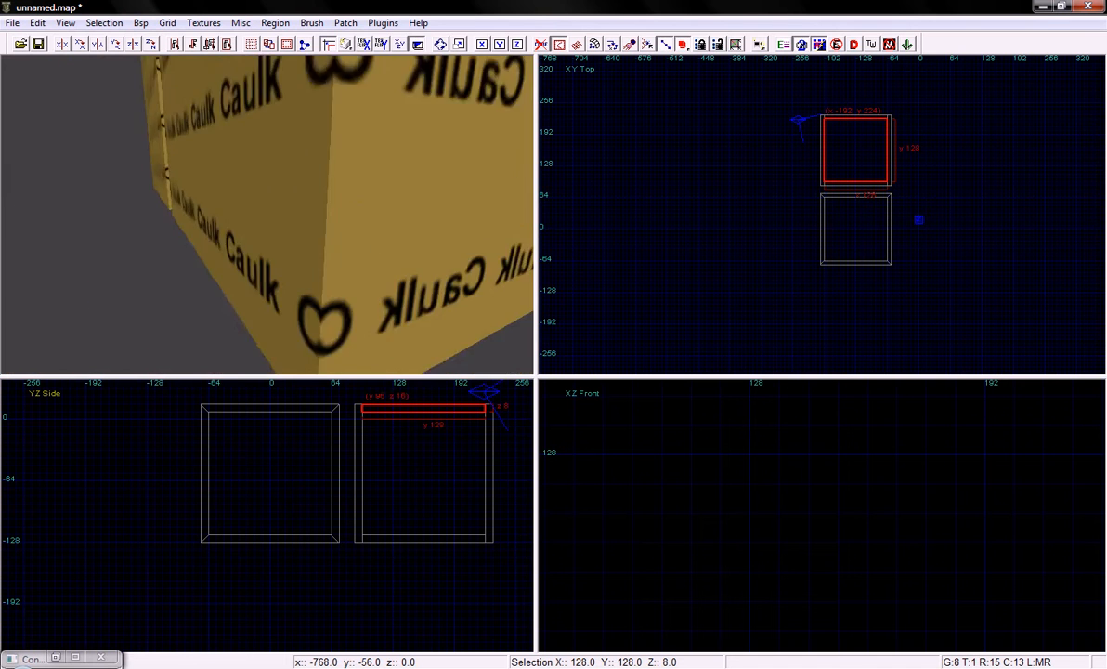
{"action": "key", "text": "Up"}
{"action": "left_click", "coordinate": [424, 249], "text": "shift"}
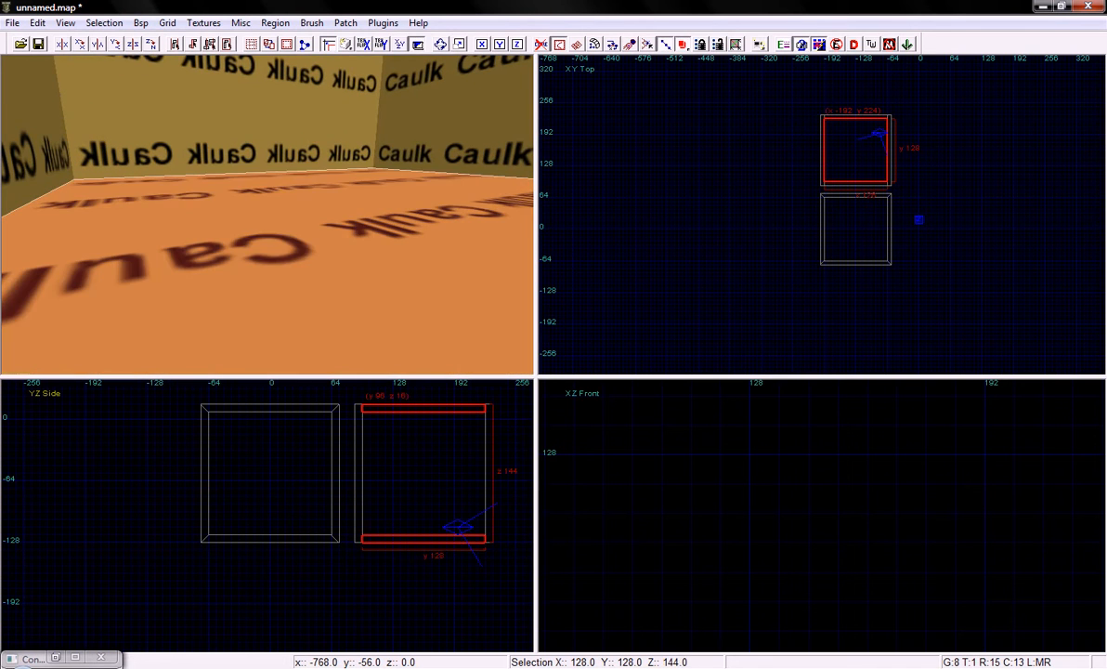
{"action": "key", "text": "Escape"}
Return to the mitred room and highlight its outer wall and ceiling to compare their joint with the hollowed box
{"action": "key", "text": "Down"}
{"action": "key", "text": "Down"}
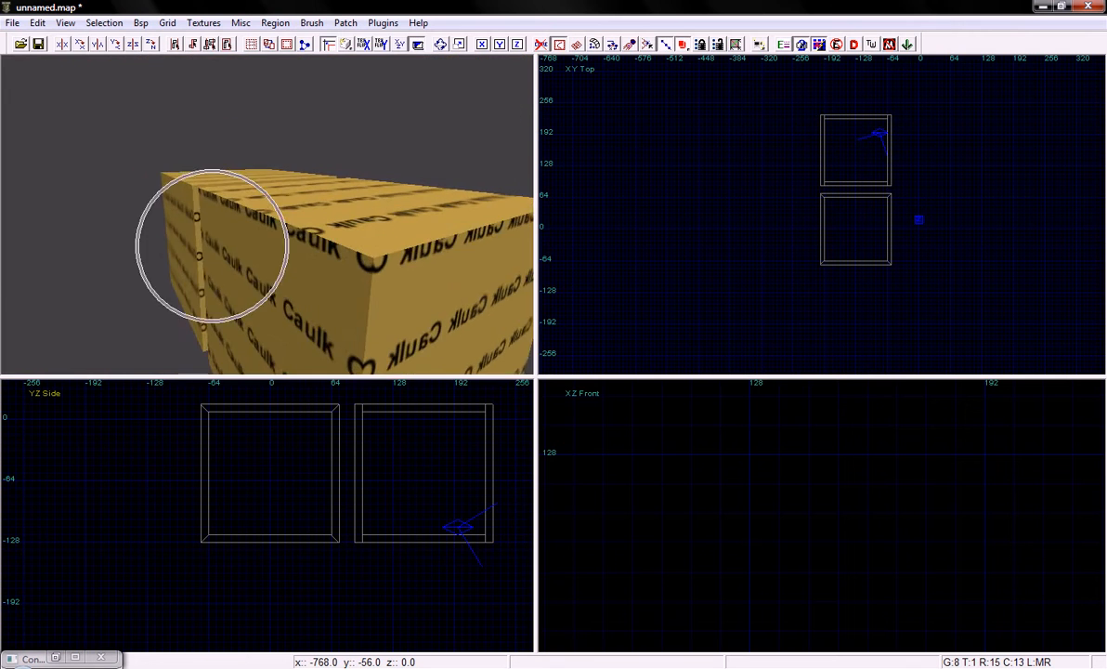
{"action": "key", "text": "Up"}
{"action": "key", "text": "Left"}
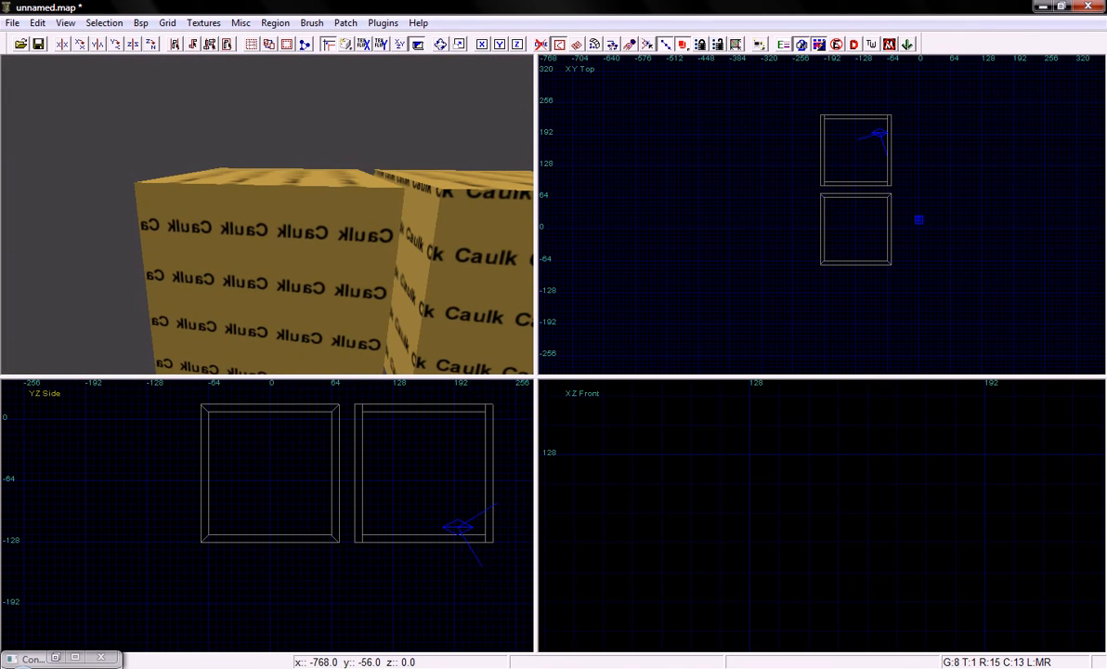
{"action": "left_click", "coordinate": [267, 232], "text": "shift"}
{"action": "left_click", "coordinate": [266, 178], "text": "shift"}
{"action": "key", "text": "Right"}
{"action": "key", "text": "Escape"}
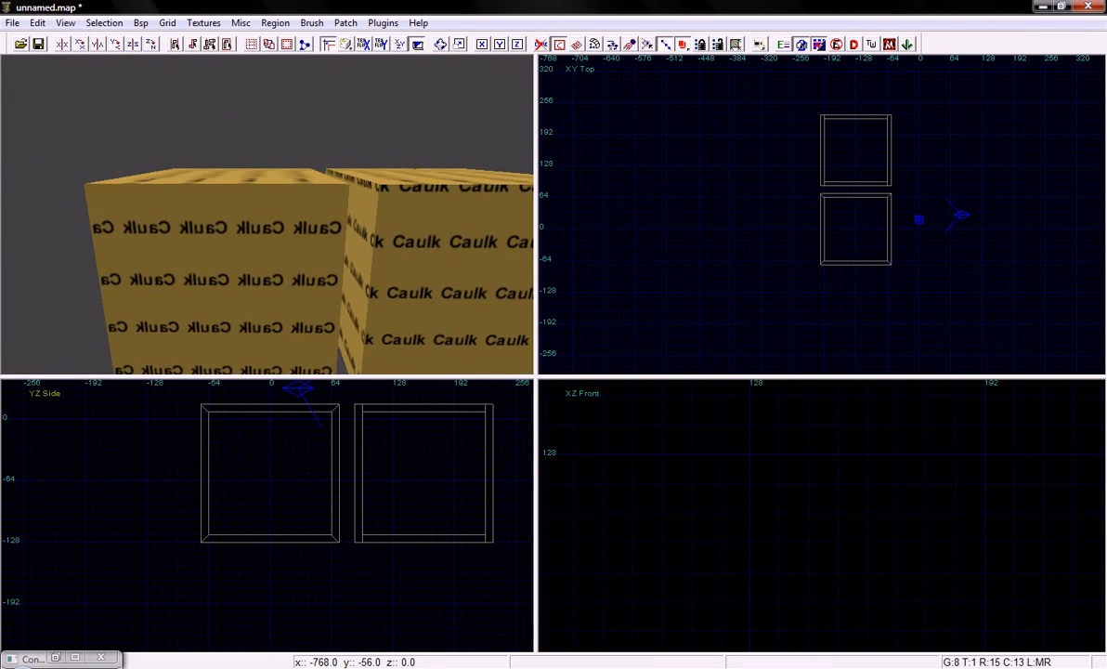
Raise the mitred room's ceiling to z 40 to look at its bevelled edges, and undo the move
{"action": "key", "text": "Up"}
{"action": "key", "text": "Right"}
{"action": "key", "text": "c"}
{"action": "key", "text": "Up"}
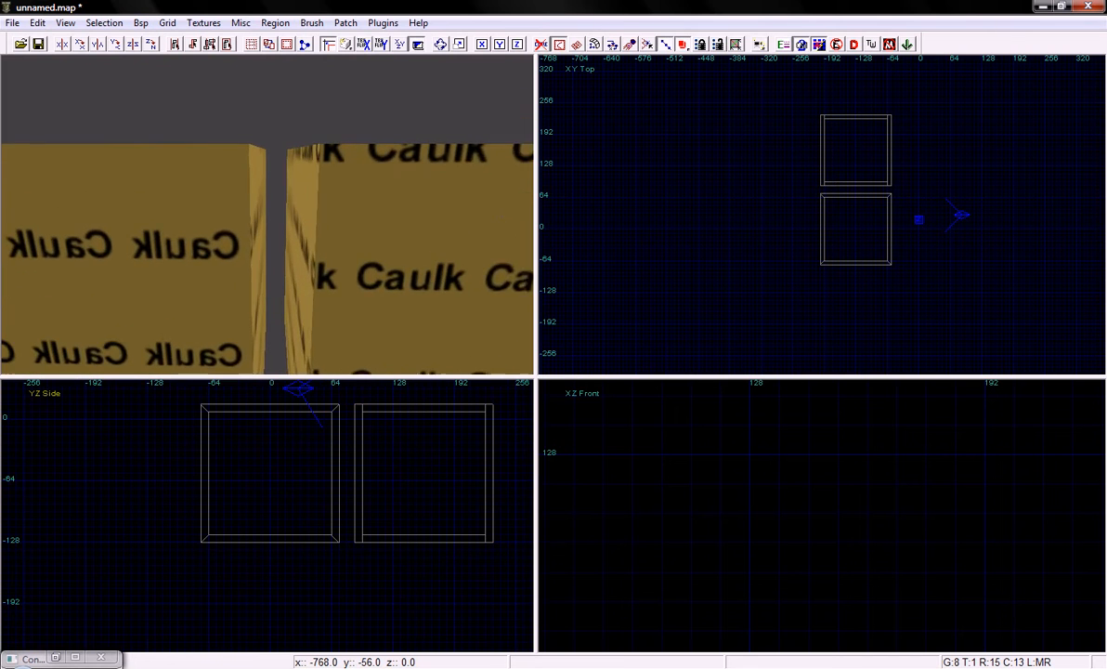
{"action": "key", "text": "d"}
{"action": "key", "text": "Up"}
{"action": "left_click", "coordinate": [242, 213], "text": "shift"}
{"action": "key", "text": "c"}
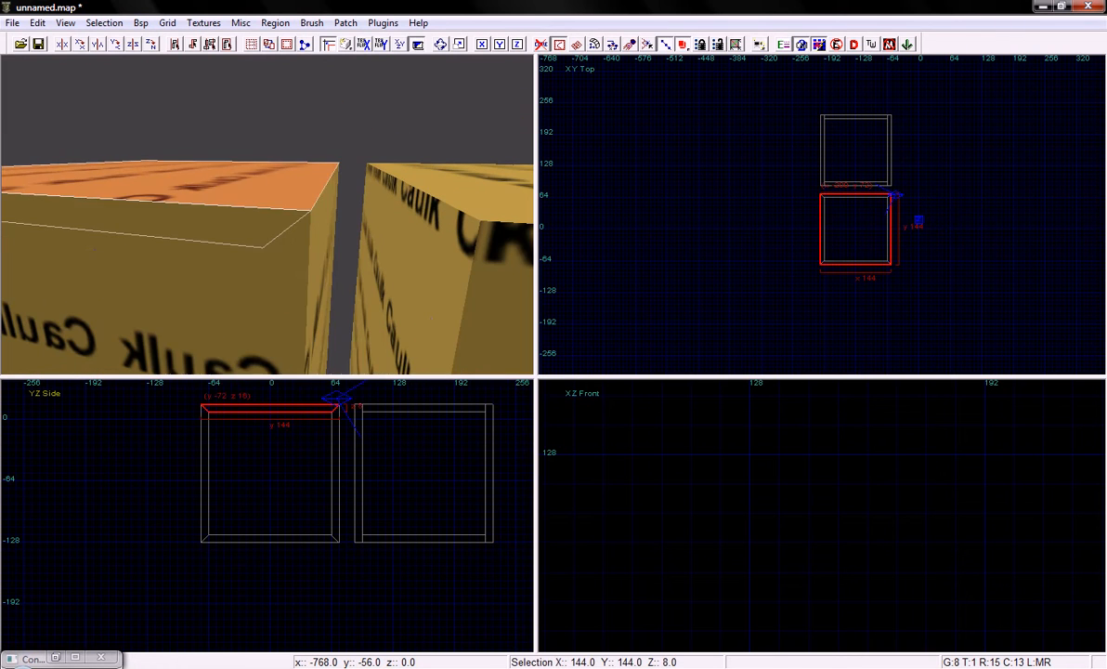
{"action": "left_click_drag", "start_coordinate": [242, 213], "coordinate": [243, 191]}
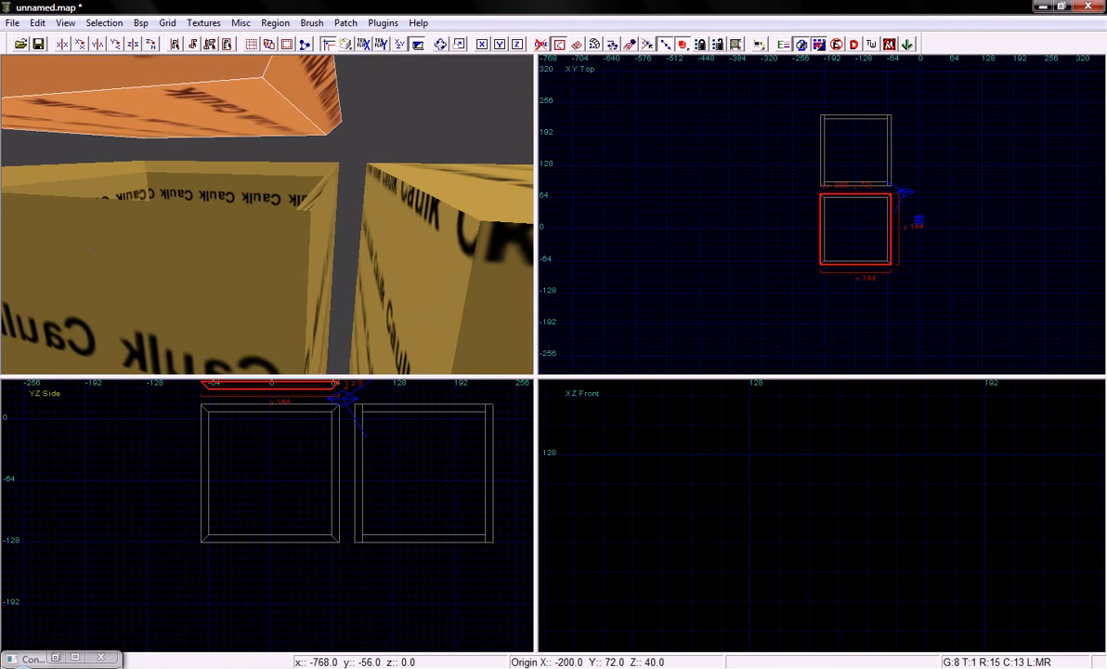
{"action": "key", "text": "Up"}
{"action": "key", "text": "Down"}
{"action": "key", "text": "ctrl+z"}
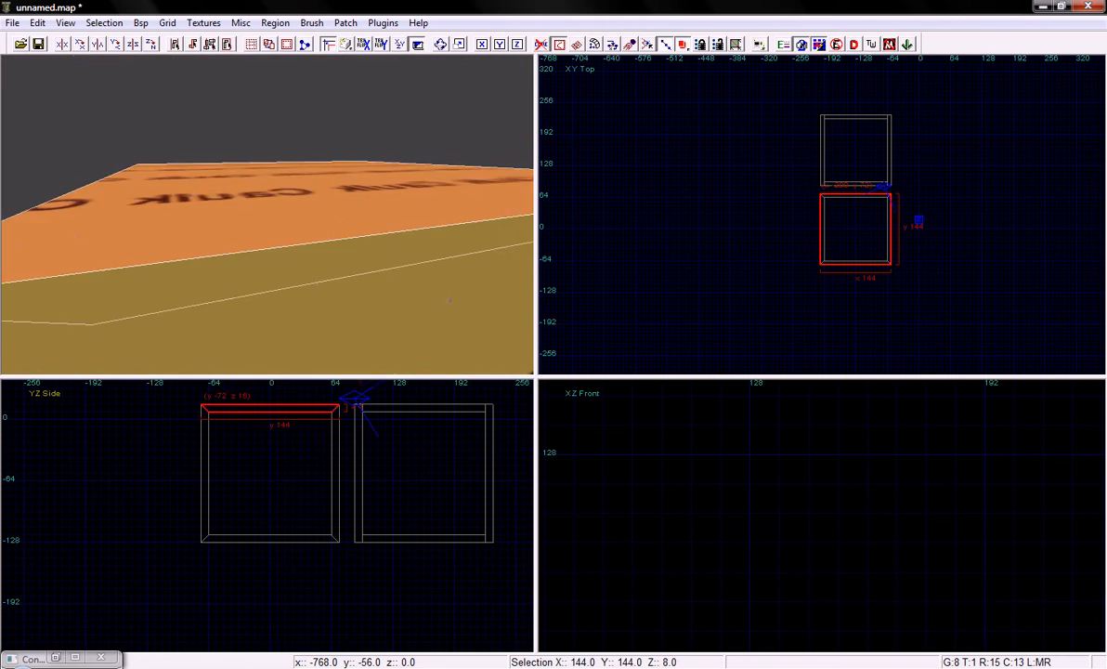
Raise the hollowed box's ceiling to z 40 for comparison, undo the move and deselect the brush
{"action": "key", "text": "Up"}
{"action": "key", "text": "Escape"}
{"action": "left_click", "coordinate": [269, 223], "text": "shift"}
{"action": "left_click_drag", "start_coordinate": [269, 223], "coordinate": [270, 204]}
{"action": "key", "text": "Down"}
{"action": "key", "text": "Up"}
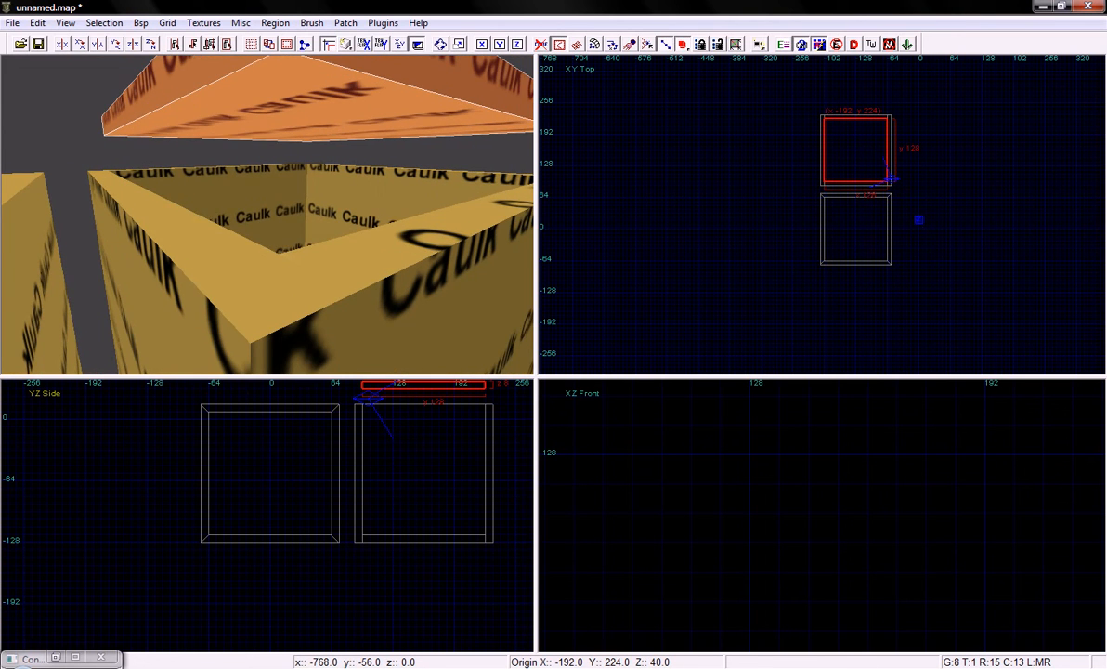
{"action": "key", "text": "ctrl+z"}
{"action": "key", "text": "Escape"}
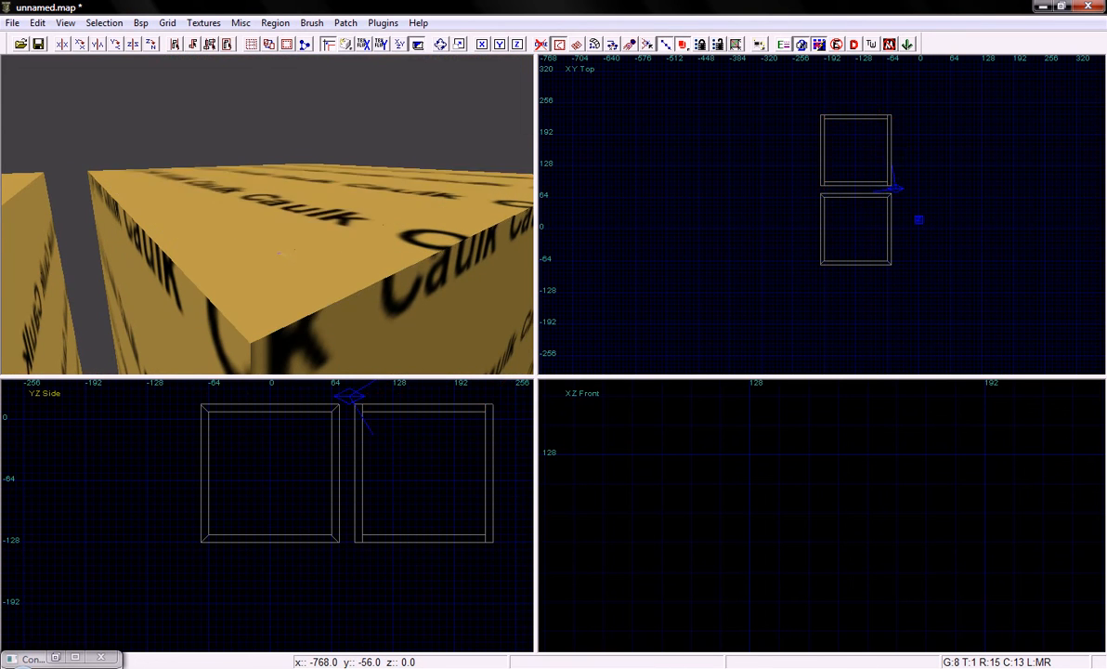
Select all brushes of the box beside the mitred room, undo its hollowing and redo it
{"action": "key", "text": "Down"}
{"action": "right_click", "coordinate": [268, 215]}
{"action": "right_click_drag", "start_coordinate": [869, 212], "coordinate": [854, 222]}
{"action": "scroll", "coordinate": [822, 215], "scroll_direction": "up", "scroll_amount": 4}
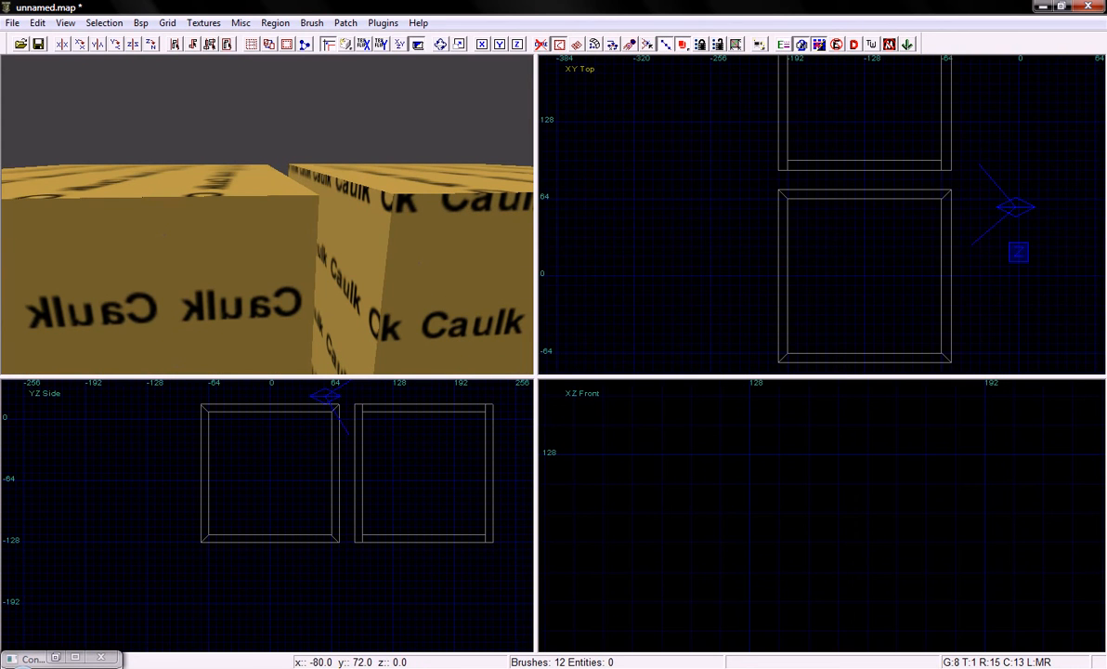
{"action": "right_click_drag", "start_coordinate": [267, 214], "coordinate": [269, 203], "text": "ctrl"}
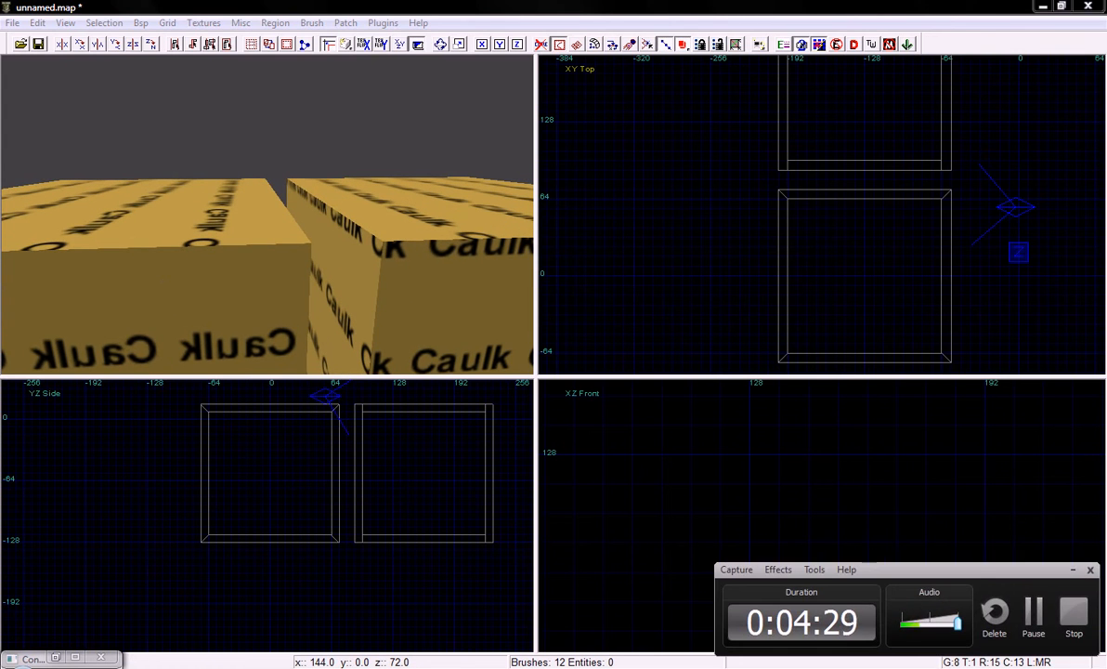
{"action": "key", "text": "Down"}
{"action": "key", "text": "Down"}
{"action": "key", "text": "Down"}
{"action": "key", "text": "Right"}
{"action": "left_click", "coordinate": [390, 177], "text": "shift"}
{"action": "left_click", "coordinate": [409, 369], "text": "shift"}
{"action": "left_click", "coordinate": [492, 232], "text": "shift"}
{"action": "left_click", "coordinate": [270, 243], "text": "shift"}
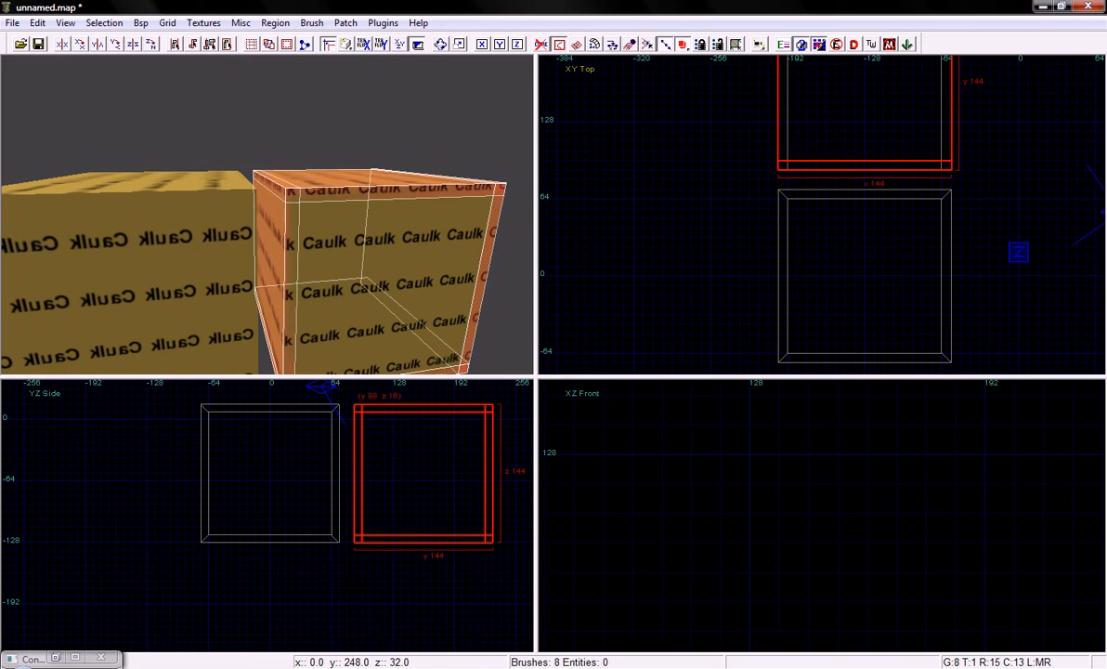
{"action": "key", "text": "ctrl+z"}
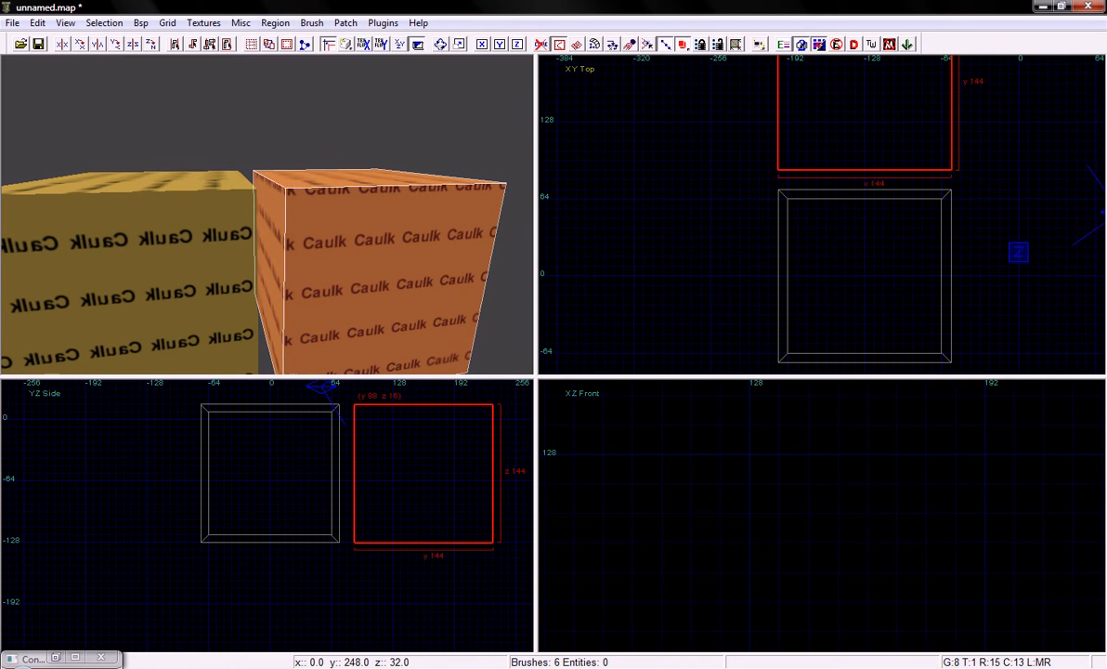
{"action": "key", "text": "ctrl+y"}
Highlight the second box's side walls and ceiling to examine how the brushes meet at the corners
{"action": "key", "text": "Escape"}
{"action": "left_click", "coordinate": [371, 269], "text": "shift"}
{"action": "right_click", "coordinate": [372, 270]}
{"action": "key", "text": "Up"}
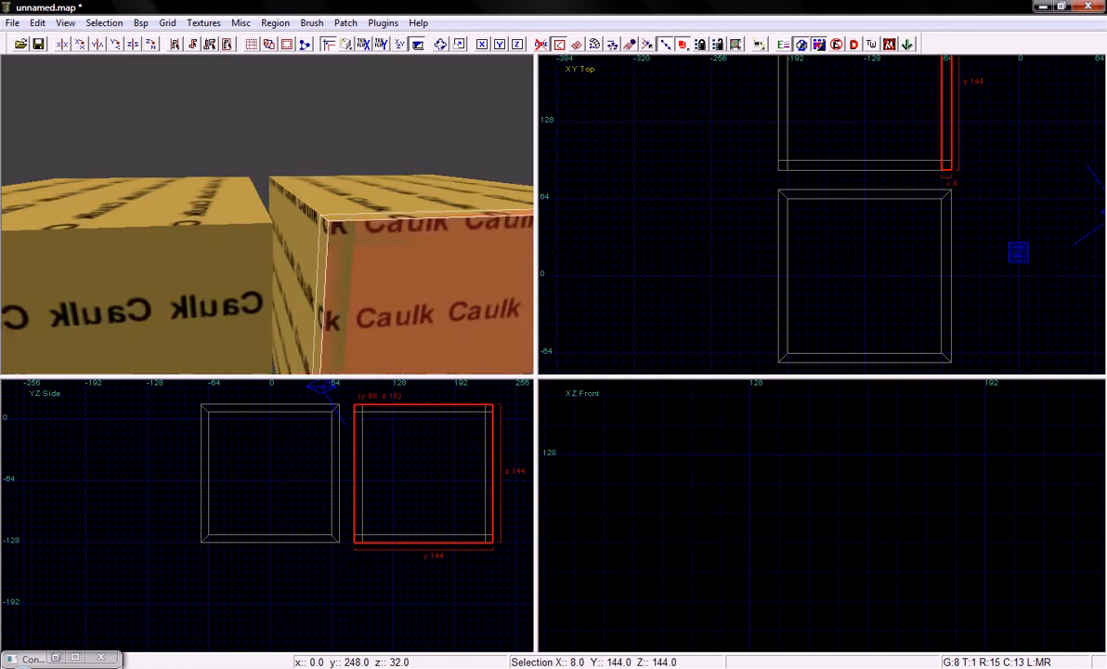
{"action": "key", "text": "Down"}
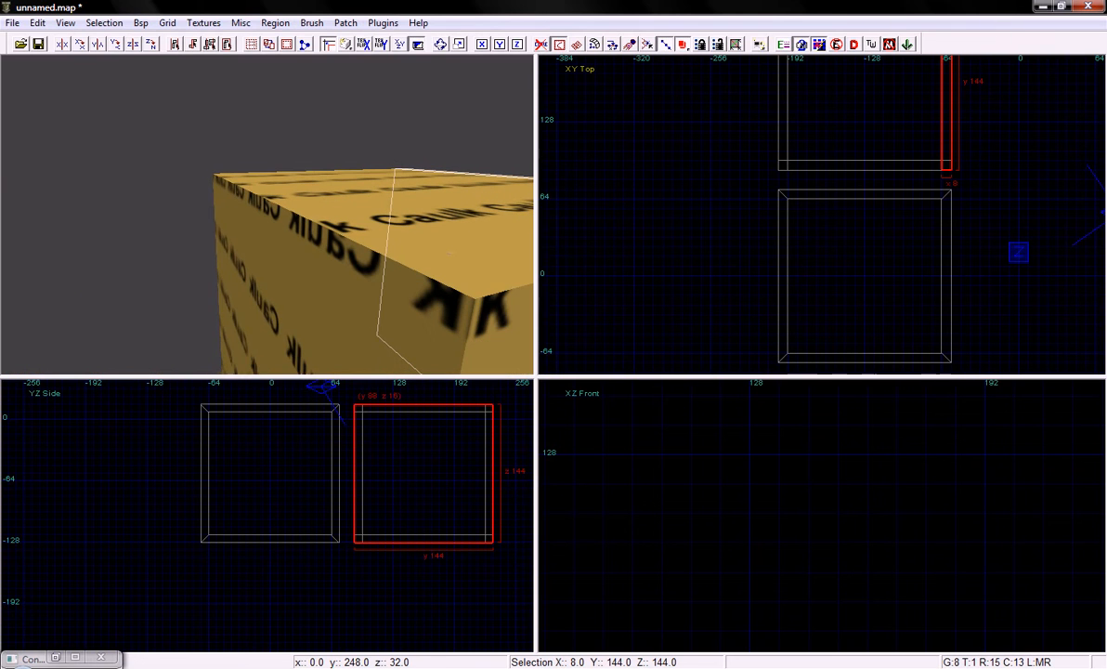
{"action": "left_click", "coordinate": [267, 215], "text": "shift"}
{"action": "right_click_drag", "start_coordinate": [758, 179], "coordinate": [738, 245]}
{"action": "left_click", "coordinate": [400, 209], "text": "shift"}
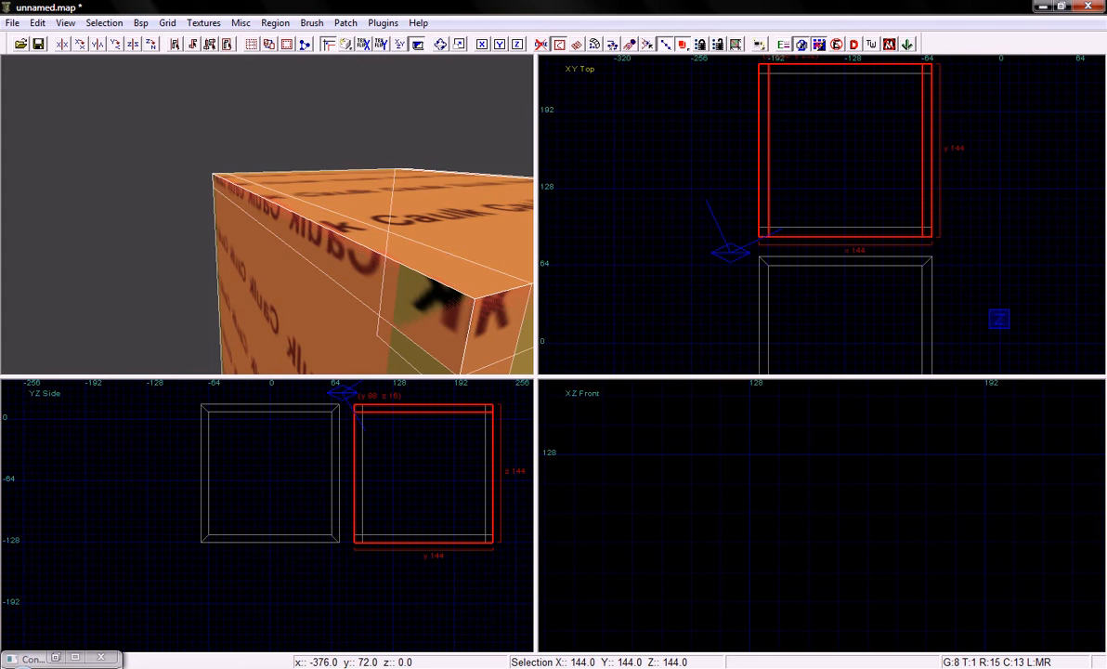
{"action": "left_click", "coordinate": [400, 209], "text": "shift"}
{"action": "left_click", "coordinate": [306, 270], "text": "shift"}
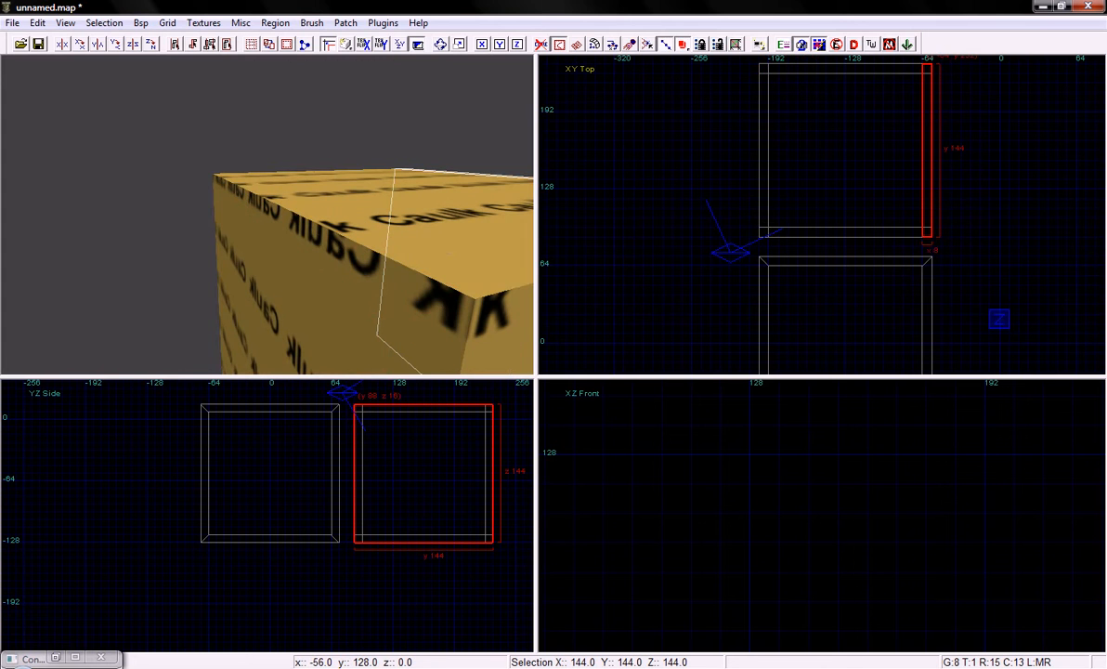
Move the second box's side wall at x -64 outward by 8 units and raise its ceiling by 8 units
{"action": "left_click", "coordinate": [929, 193], "text": "shift"}
{"action": "left_click", "coordinate": [464, 209], "text": "shift"}
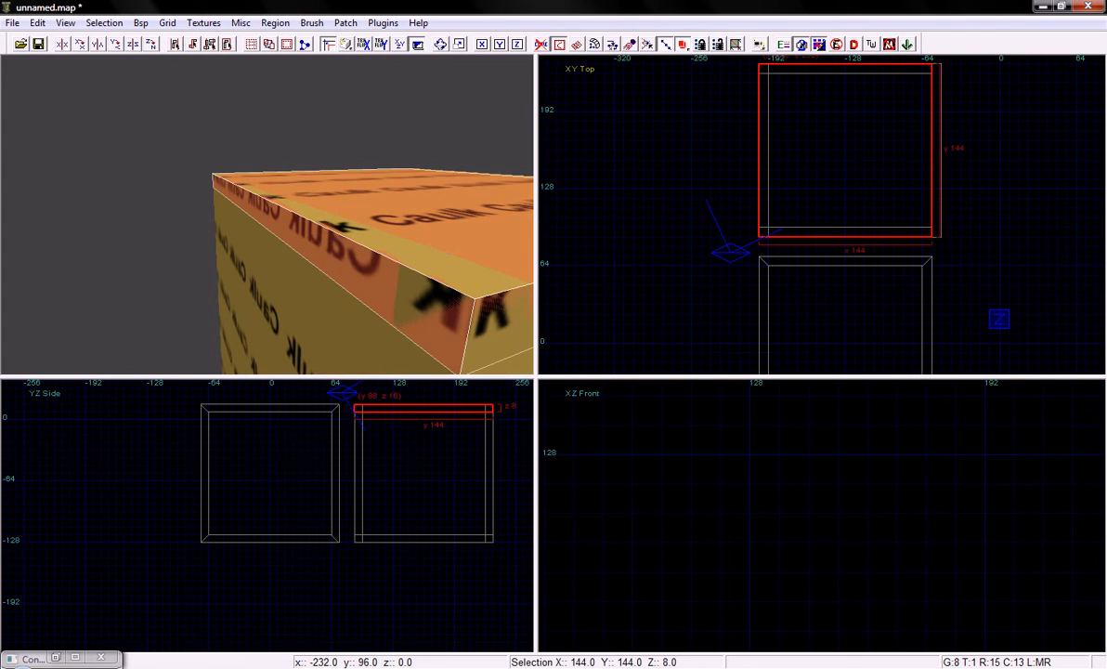
{"action": "key", "text": "KP_Add"}
{"action": "key", "text": "Escape"}
Lower the second box's floor by 8 units and deselect it
{"action": "scroll", "coordinate": [437, 251], "scroll_direction": "up", "scroll_amount": 5}
{"action": "left_click", "coordinate": [390, 358], "text": "shift"}
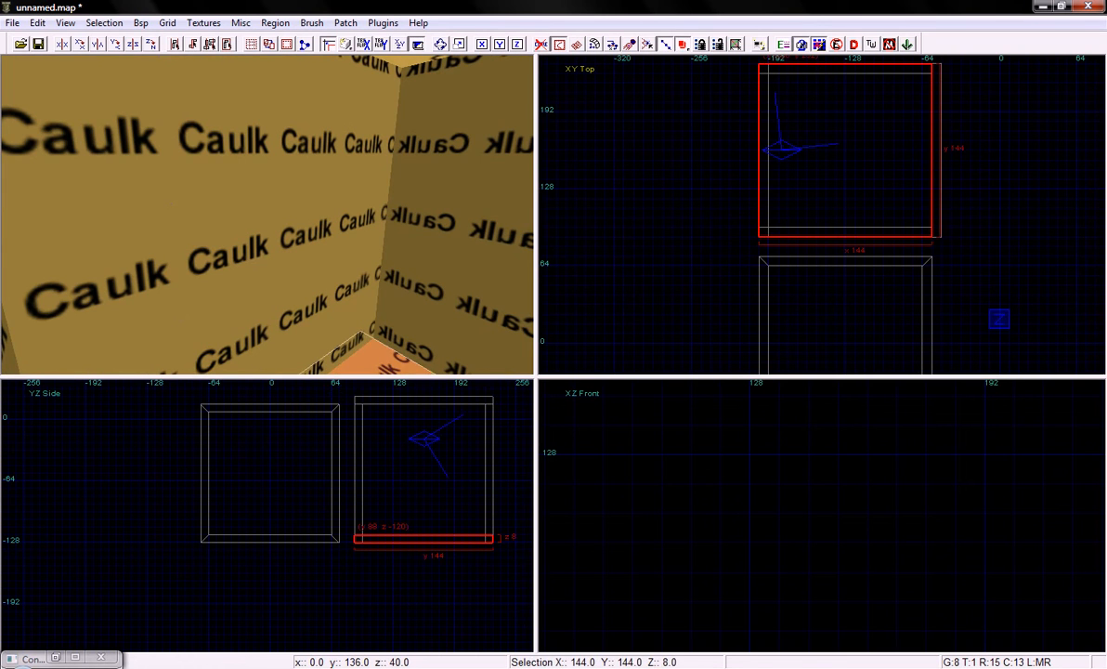
{"action": "key", "text": "KP_Subtract"}
{"action": "key", "text": "Escape"}
{"action": "scroll", "coordinate": [335, 279], "scroll_direction": "down", "scroll_amount": 2}
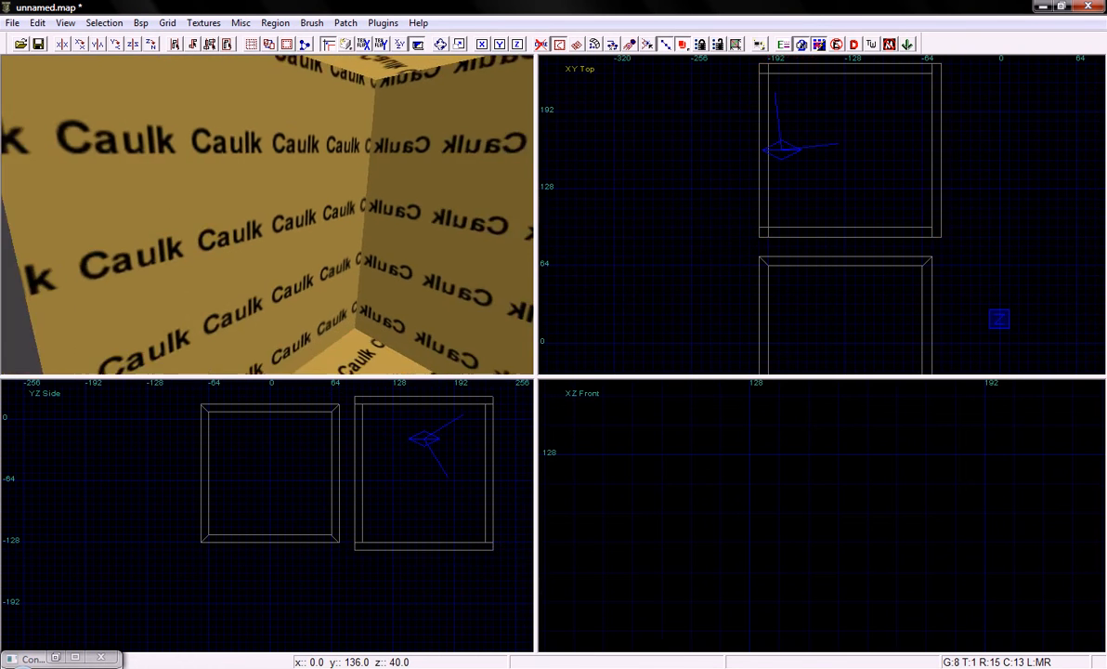
Move the second box's wall at y 232 outward by 8 units to y 240 and deselect it
{"action": "left_click", "coordinate": [307, 251], "text": "shift"}
{"action": "right_click_drag", "start_coordinate": [873, 102], "coordinate": [871, 123]}
{"action": "left_click_drag", "start_coordinate": [862, 91], "coordinate": [862, 82]}
{"action": "key", "text": "Escape"}
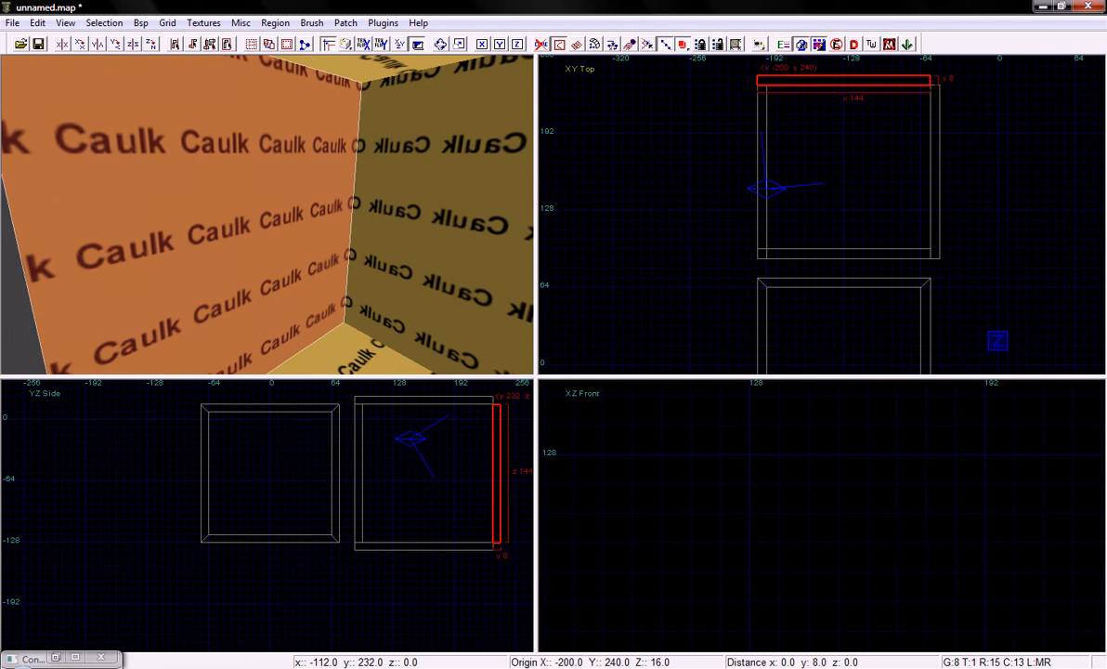
Move the second box's opposite wall from y 96 outward to y 88 and deselect it
{"action": "right_click", "coordinate": [418, 186]}
{"action": "scroll", "coordinate": [418, 186], "scroll_direction": "up", "scroll_amount": 3}
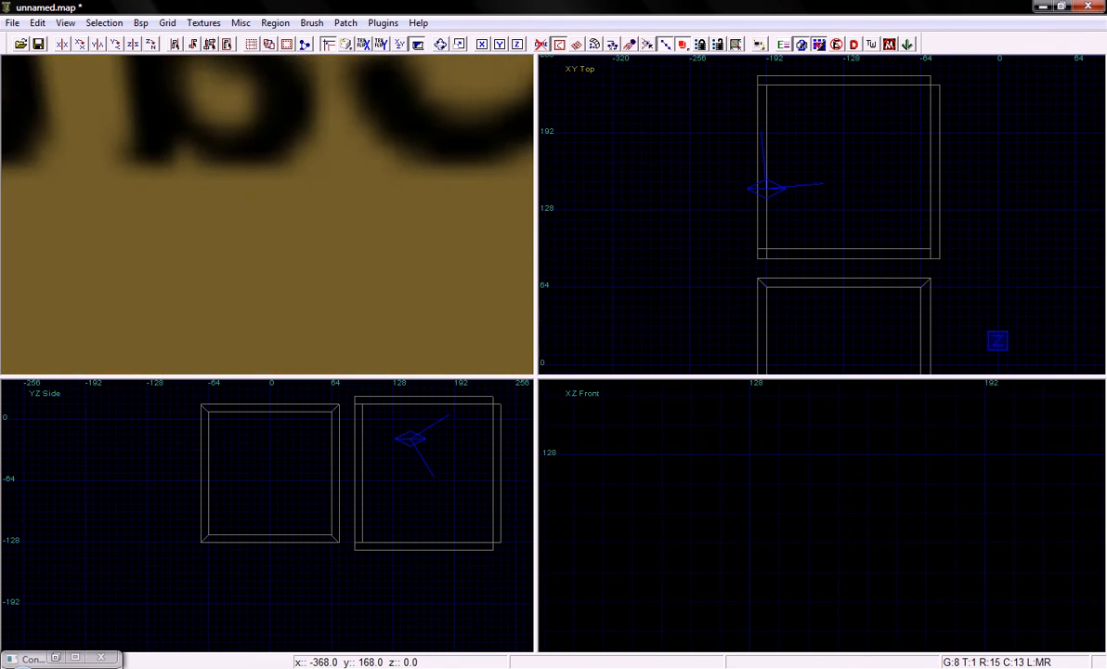
{"action": "scroll", "coordinate": [418, 185], "scroll_direction": "down", "scroll_amount": 2}
{"action": "right_click", "coordinate": [418, 186]}
{"action": "left_click", "coordinate": [417, 204], "text": "shift"}
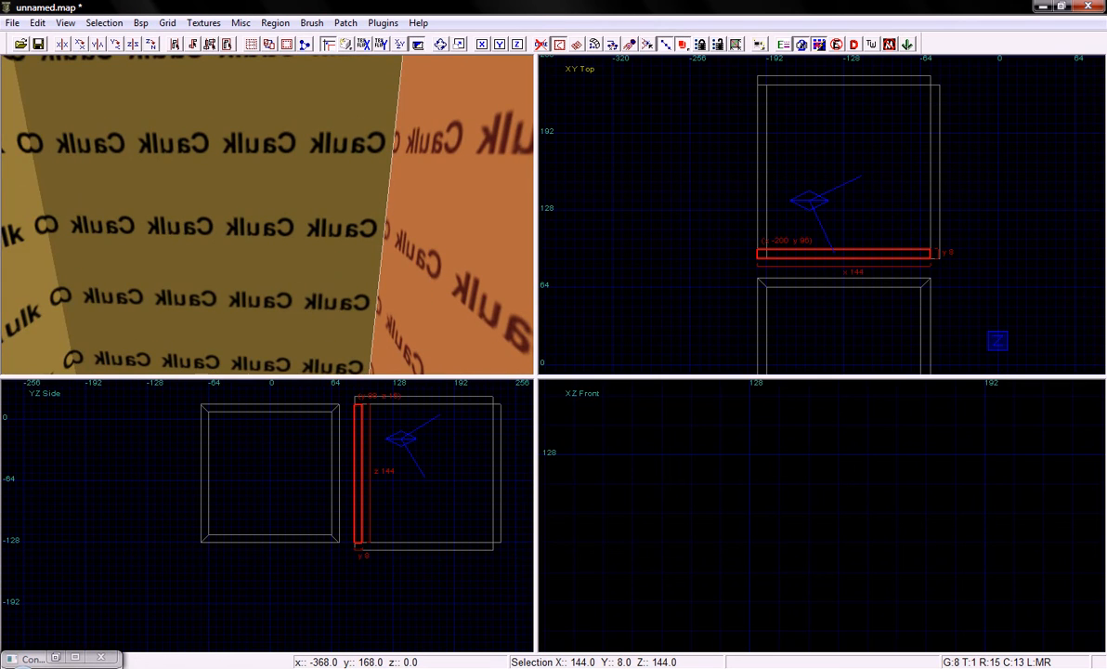
{"action": "left_click_drag", "start_coordinate": [843, 251], "coordinate": [843, 261]}
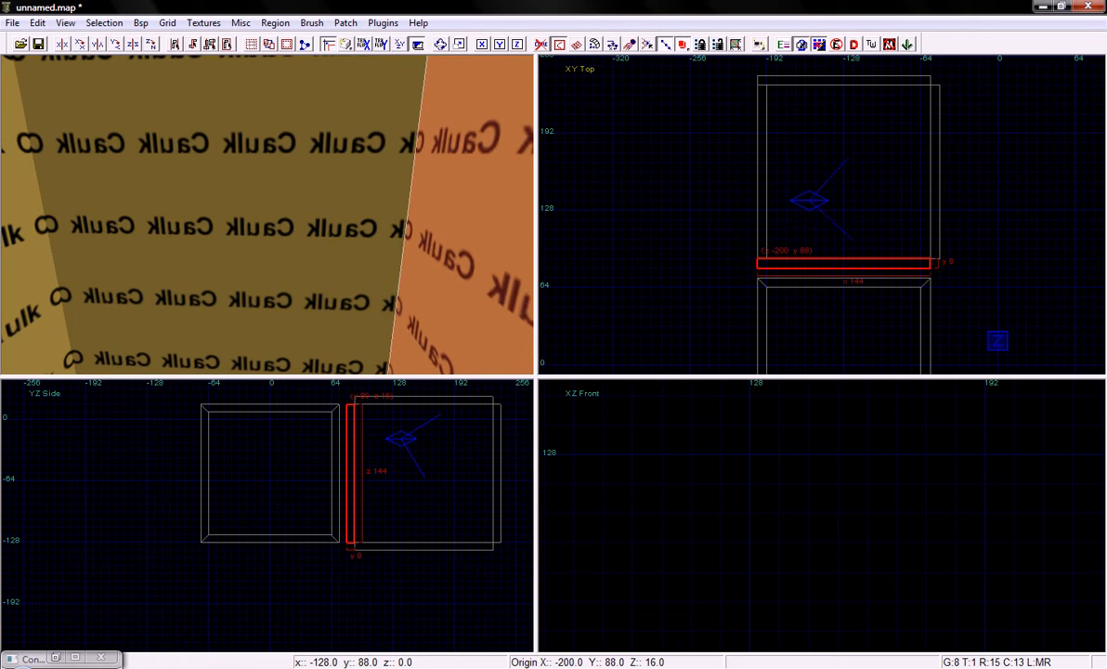
{"action": "key", "text": "Escape"}
Move the second box's remaining side wall outward by 8 units to x -208 and deselect it
{"action": "right_click", "coordinate": [268, 214]}
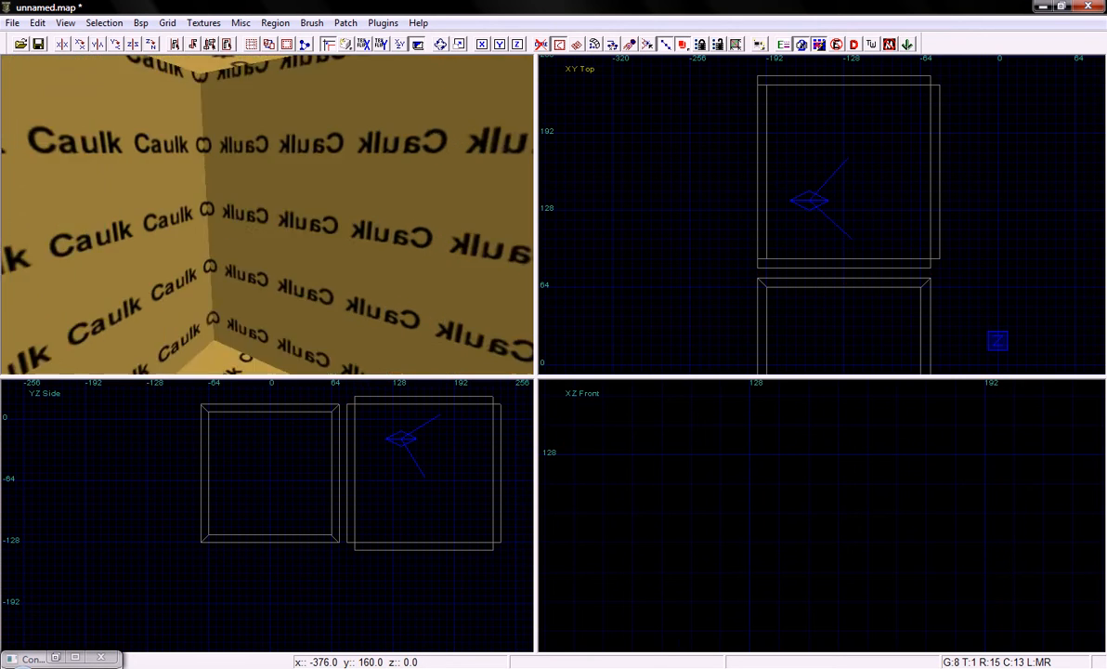
{"action": "left_click", "coordinate": [267, 215], "text": "shift"}
{"action": "key", "text": "Escape"}
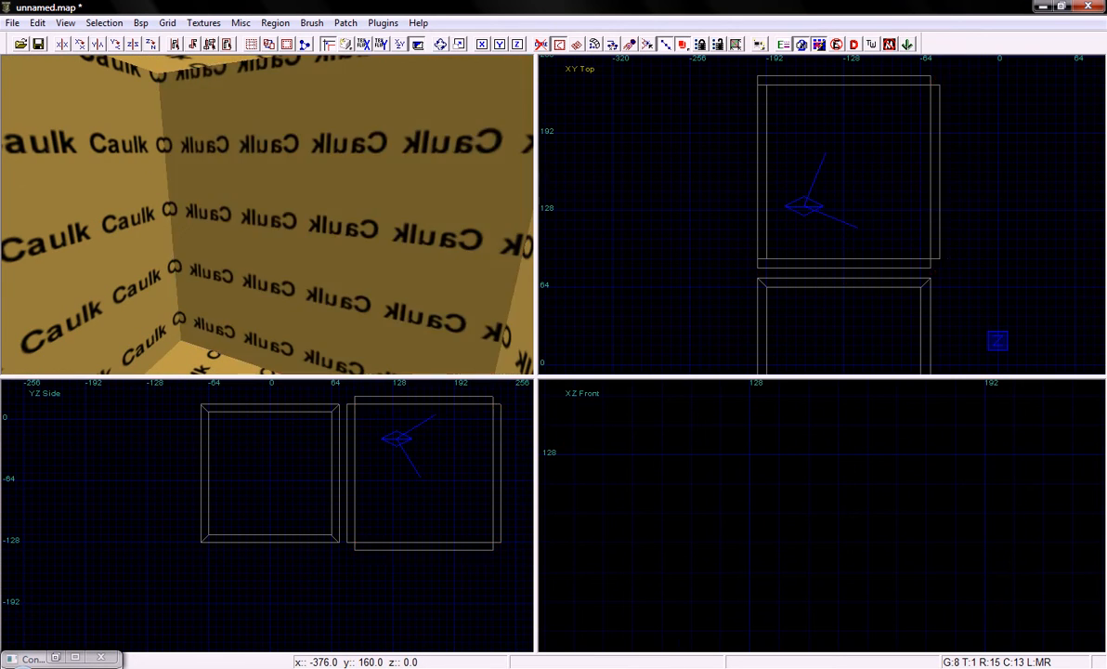
{"action": "left_click", "coordinate": [267, 215], "text": "shift"}
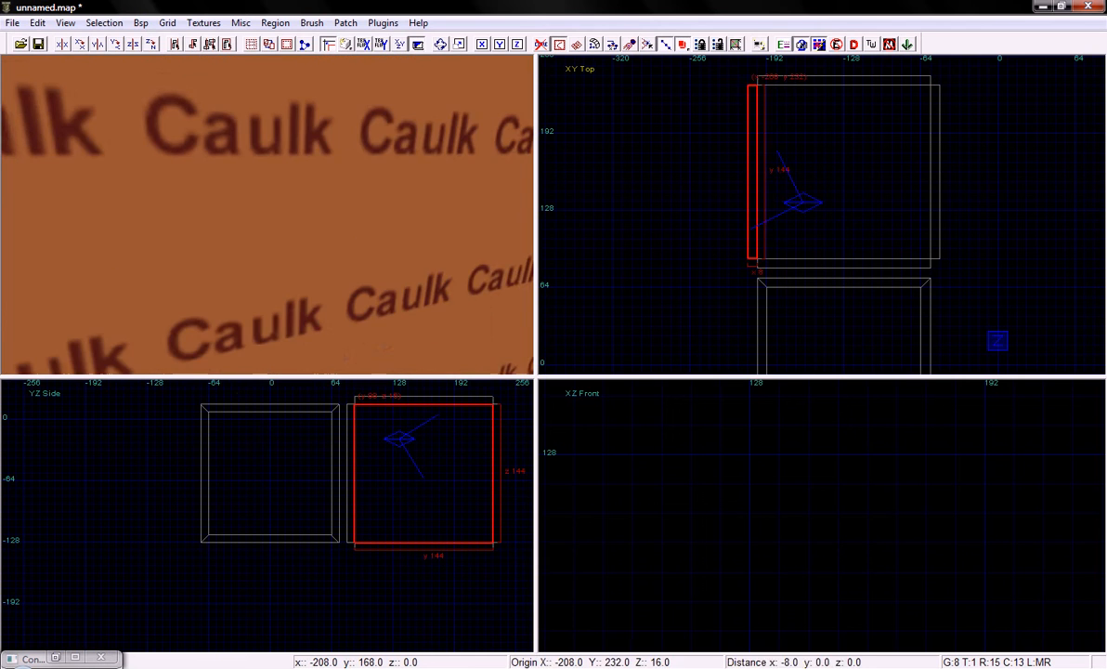
{"action": "key", "text": "Escape"}
Bevel the upper and lower ends of the wall at x -208 by pulling their outer edges 8 units outward in edge mode
{"action": "key", "text": "Down"}
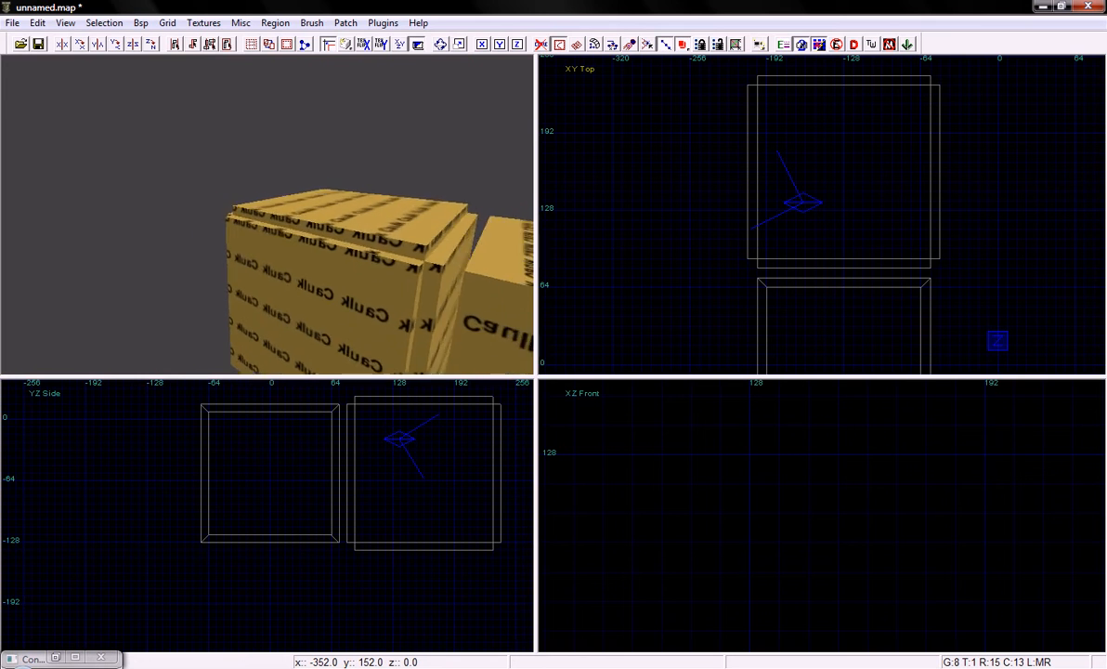
{"action": "key", "text": "Left"}
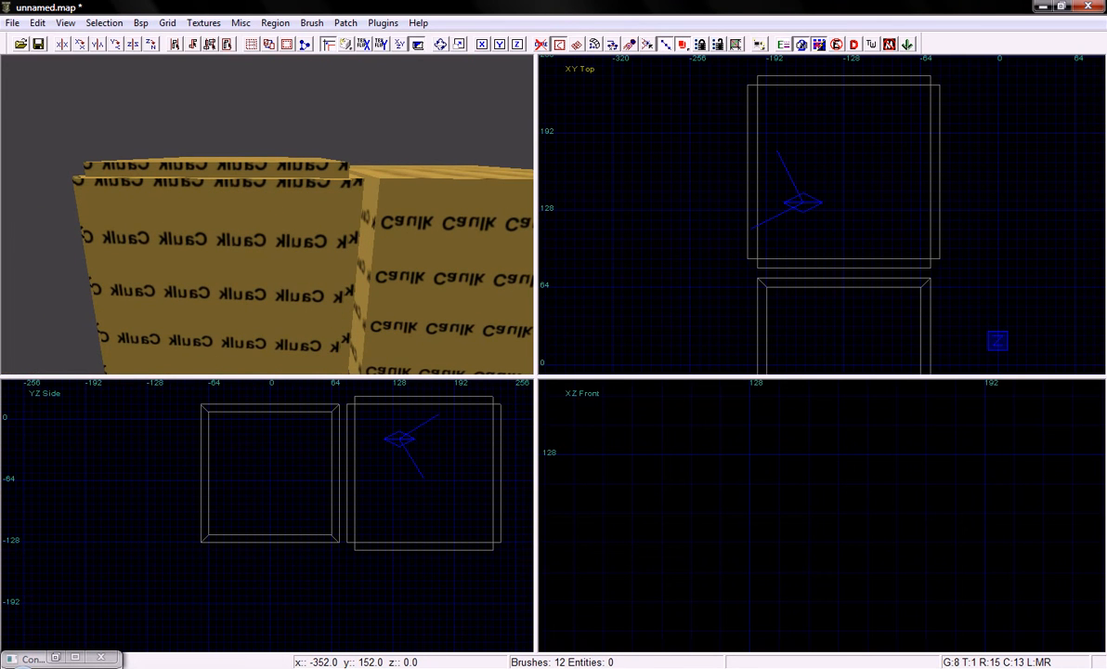
{"action": "left_click", "coordinate": [267, 214], "text": "shift"}
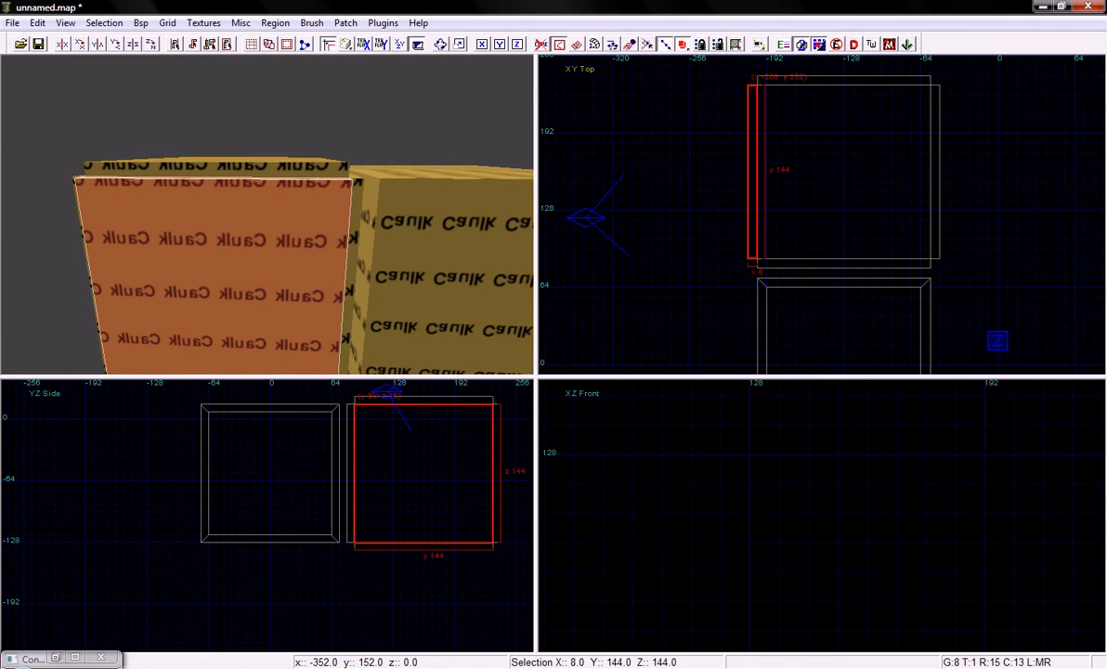
{"action": "key", "text": "e"}
{"action": "right_click_drag", "start_coordinate": [331, 450], "coordinate": [324, 483]}
{"action": "scroll", "coordinate": [404, 454], "scroll_direction": "up", "scroll_amount": 3}
{"action": "right_click_drag", "start_coordinate": [416, 437], "coordinate": [185, 483]}
{"action": "scroll", "coordinate": [418, 436], "scroll_direction": "up", "scroll_amount": 1}
{"action": "right_click_drag", "start_coordinate": [416, 437], "coordinate": [420, 486]}
{"action": "scroll", "coordinate": [790, 514], "scroll_direction": "down", "scroll_amount": 4}
{"action": "right_click_drag", "start_coordinate": [797, 514], "coordinate": [743, 478]}
{"action": "scroll", "coordinate": [789, 513], "scroll_direction": "down", "scroll_amount": 5}
{"action": "right_click_drag", "start_coordinate": [725, 540], "coordinate": [960, 466]}
{"action": "scroll", "coordinate": [838, 483], "scroll_direction": "up", "scroll_amount": 2}
{"action": "right_click_drag", "start_coordinate": [838, 483], "coordinate": [751, 513]}
{"action": "scroll", "coordinate": [839, 485], "scroll_direction": "up", "scroll_amount": 3}
{"action": "scroll", "coordinate": [801, 455], "scroll_direction": "up", "scroll_amount": 3}
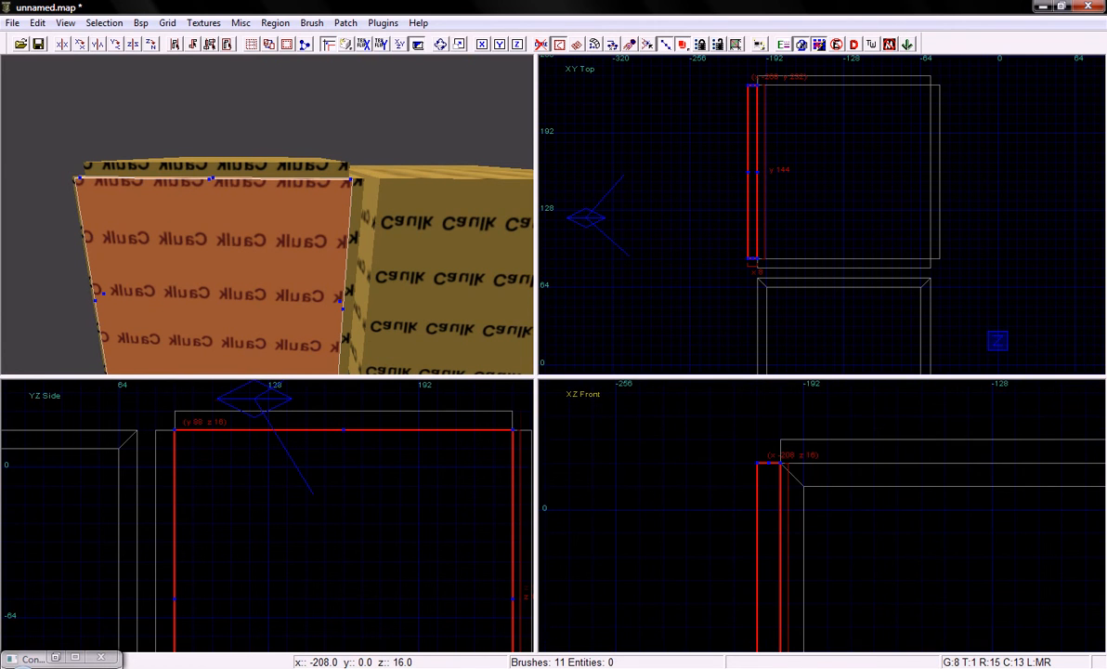
{"action": "left_click_drag", "start_coordinate": [766, 453], "coordinate": [767, 431]}
{"action": "right_click_drag", "start_coordinate": [780, 530], "coordinate": [797, 209]}
{"action": "left_click_drag", "start_coordinate": [773, 567], "coordinate": [770, 590]}
{"action": "mouse_move", "coordinate": [243, 200]}
{"action": "right_mouse_down"}
{"action": "mouse_move", "coordinate": [228, 167]}
{"action": "mouse_move", "coordinate": [250, 209]}
{"action": "right_mouse_up"}
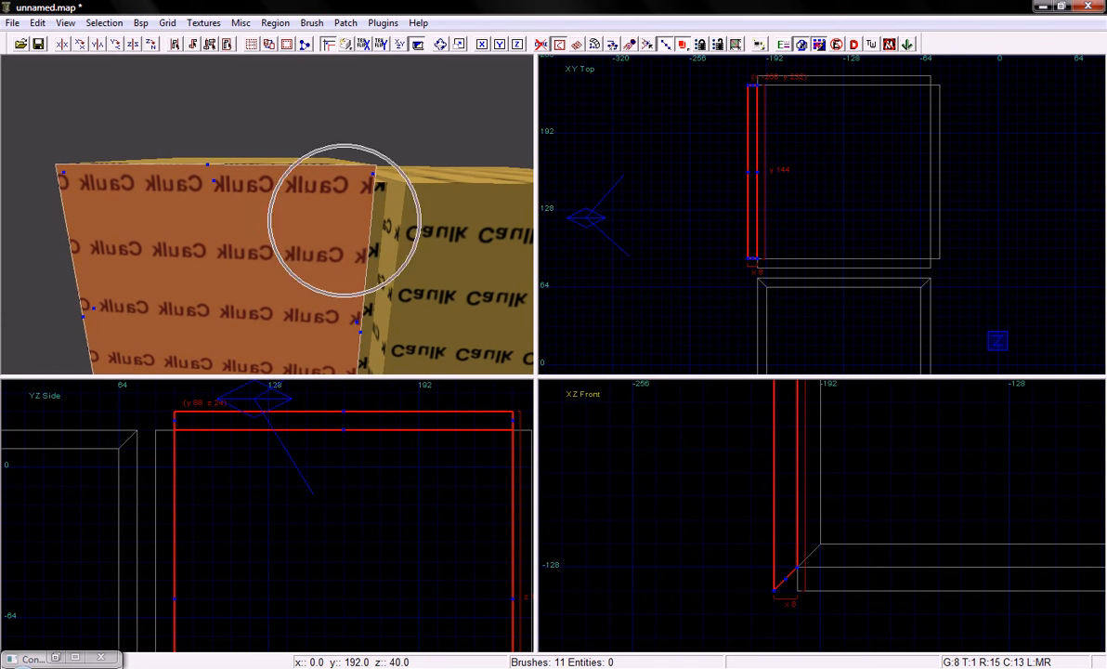
Pull the same wall's outer vertical edges 8 units outward to y 80 and y 240, and check the mitred wall
{"action": "right_click_drag", "start_coordinate": [309, 485], "coordinate": [202, 431]}
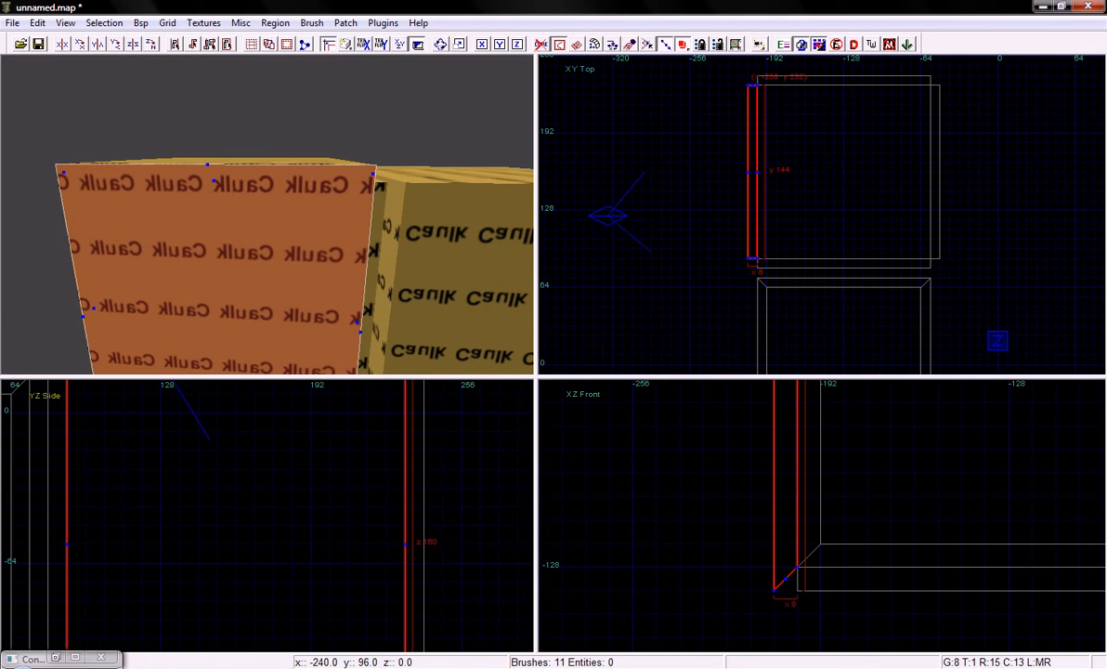
{"action": "left_click_drag", "start_coordinate": [747, 258], "coordinate": [747, 268]}
{"action": "right_click_drag", "start_coordinate": [748, 142], "coordinate": [757, 162]}
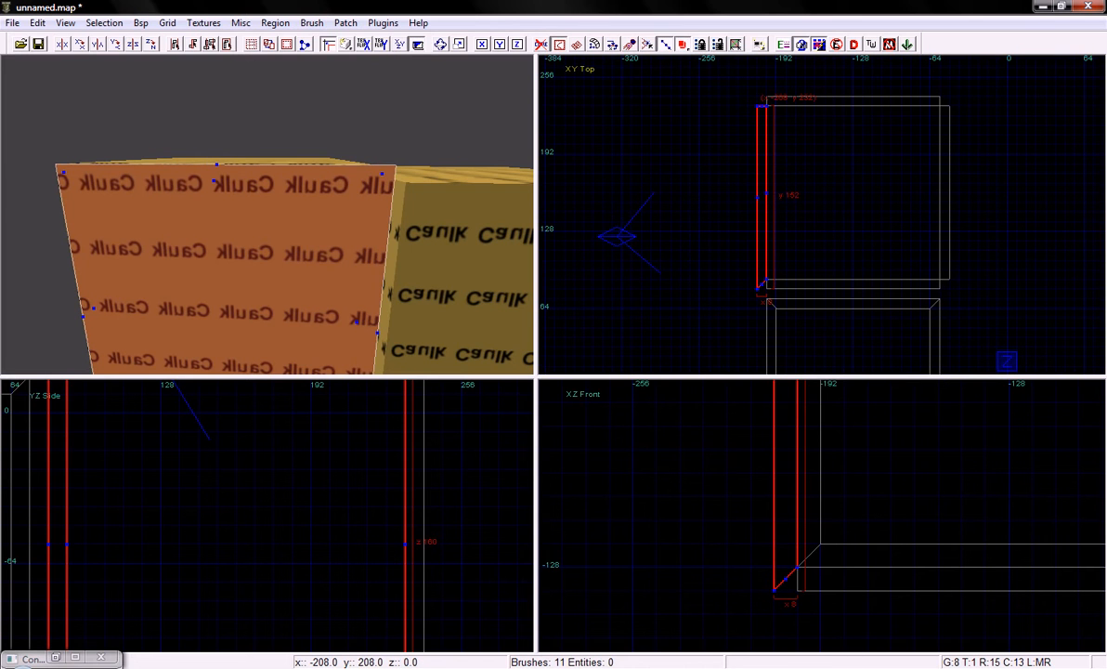
{"action": "left_click_drag", "start_coordinate": [756, 105], "coordinate": [757, 96]}
{"action": "key", "text": "Escape"}
{"action": "mouse_move", "coordinate": [278, 214]}
{"action": "right_mouse_down"}
{"action": "mouse_move", "coordinate": [279, 167]}
{"action": "mouse_move", "coordinate": [158, 219]}
{"action": "right_mouse_up"}
{"action": "left_click", "coordinate": [268, 214], "text": "shift"}
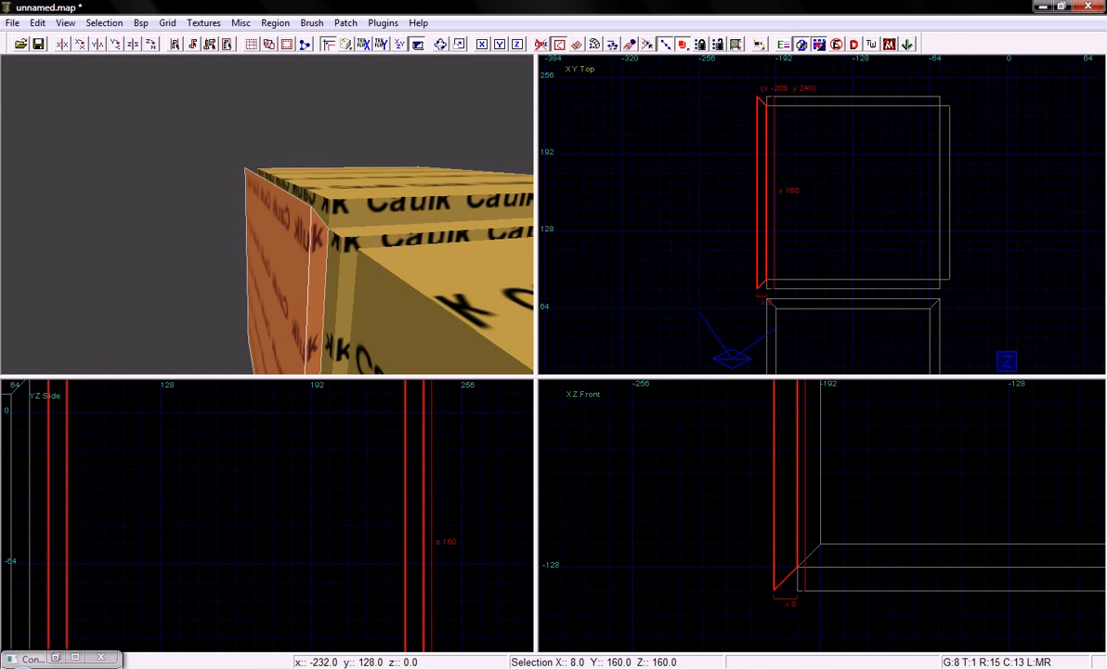
{"action": "key", "text": "Escape"}
Try pulling the second box's ceiling edge out to x -208 in the top view, and undo it
{"action": "left_click", "coordinate": [368, 190], "text": "shift"}
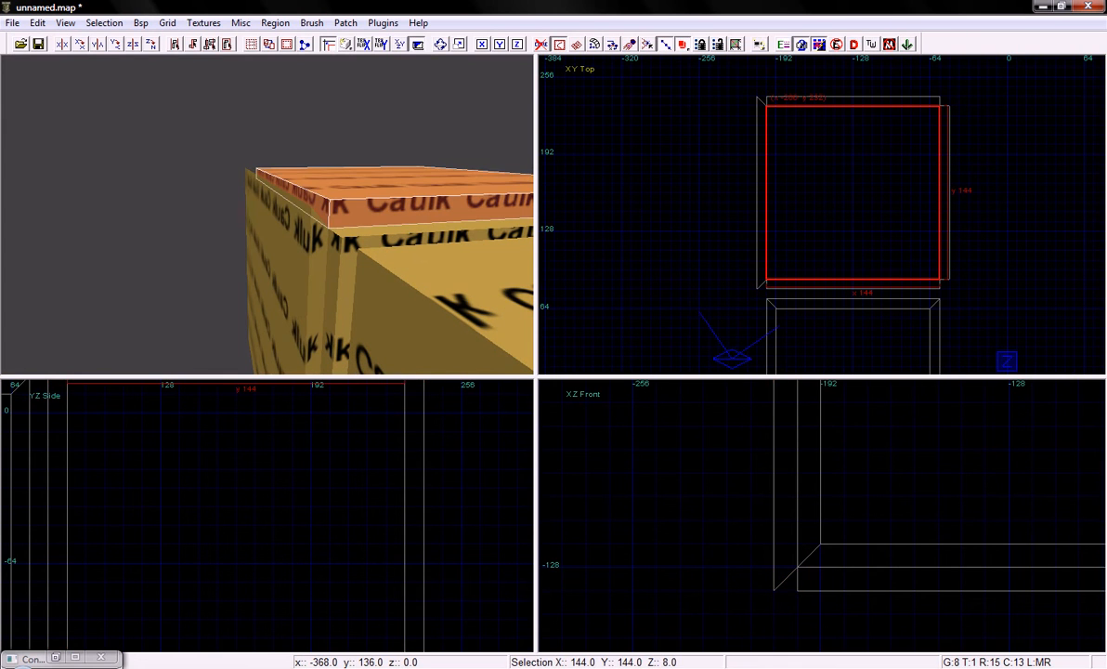
{"action": "left_click_drag", "start_coordinate": [766, 194], "coordinate": [758, 193]}
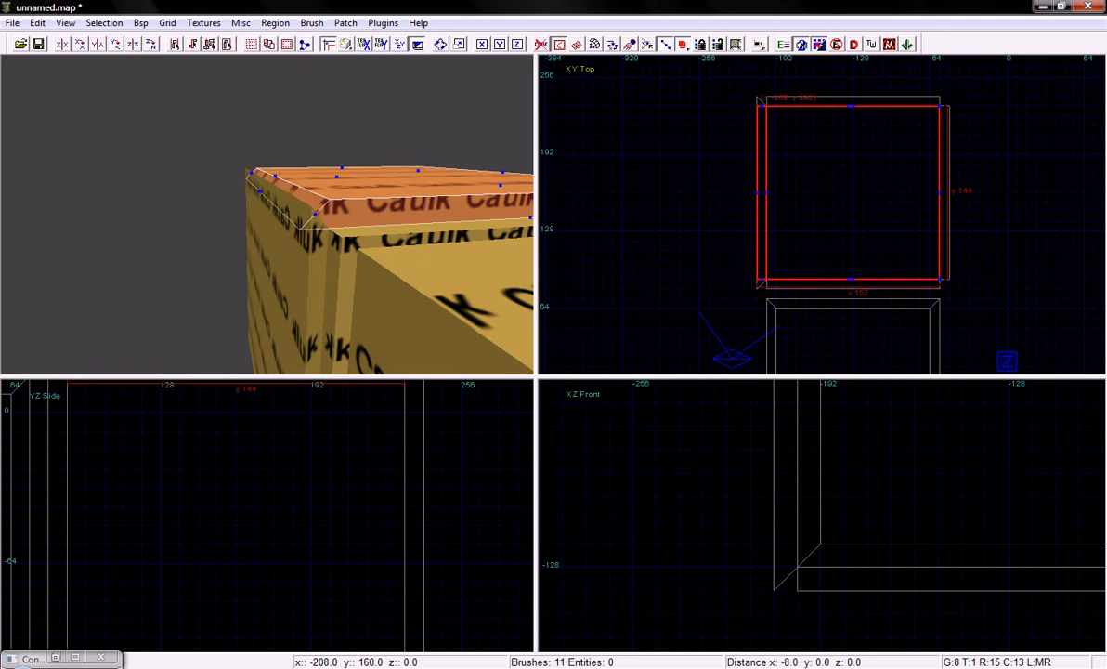
{"action": "key", "text": "ctrl+z"}
Bevel the second box's ceiling brush in edge mode by pulling its upper edges 8 units outward to y 80 and y 240
{"action": "right_click_drag", "start_coordinate": [346, 552], "coordinate": [346, 597]}
{"action": "right_click_drag", "start_coordinate": [258, 471], "coordinate": [303, 503]}
{"action": "key", "text": "e"}
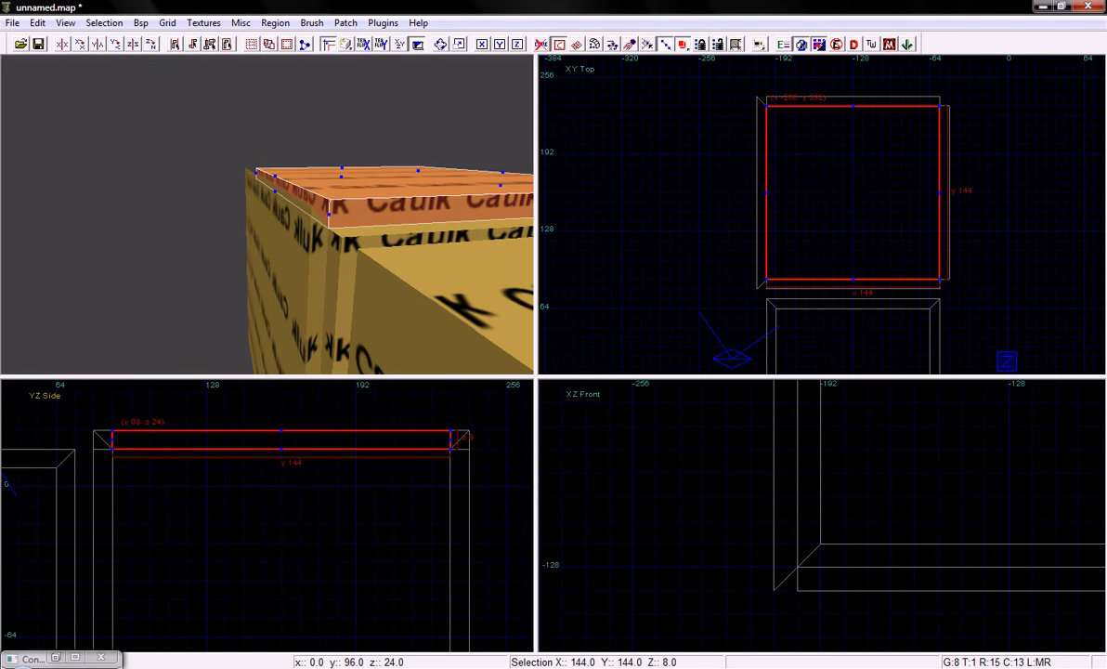
{"action": "left_click_drag", "start_coordinate": [111, 430], "coordinate": [93, 430]}
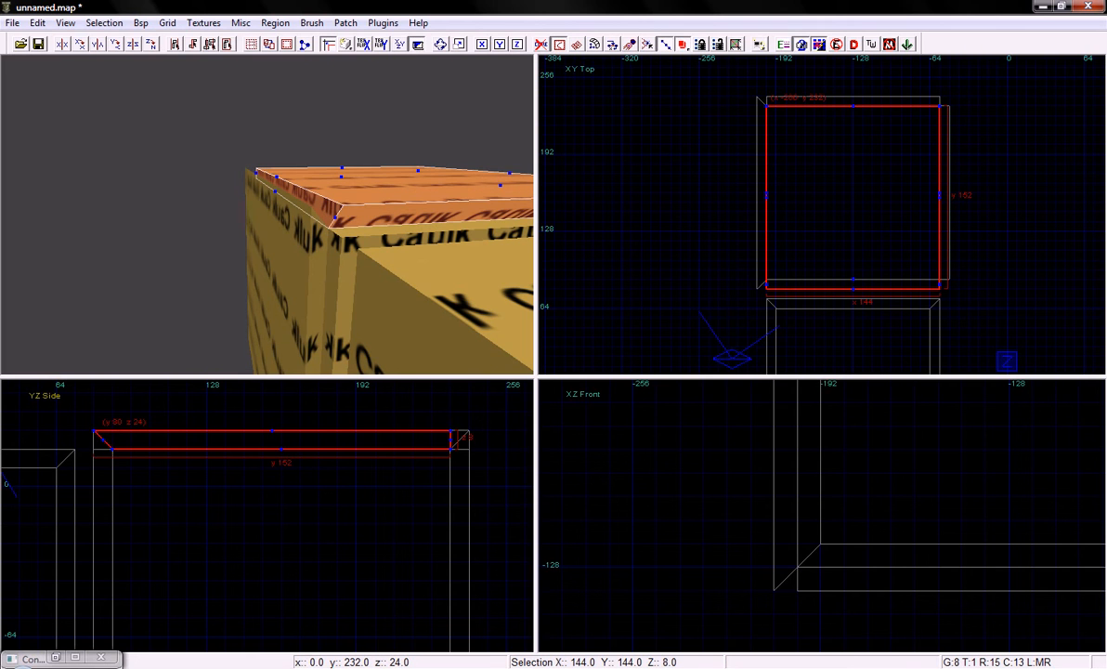
{"action": "left_click_drag", "start_coordinate": [450, 430], "coordinate": [469, 430]}
Pull the ceiling's remaining upper edges 8 units outward to x -208 and x -48, and deselect the brush
{"action": "right_click_drag", "start_coordinate": [937, 496], "coordinate": [833, 590]}
{"action": "scroll", "coordinate": [836, 583], "scroll_direction": "down", "scroll_amount": 4}
{"action": "right_click_drag", "start_coordinate": [835, 463], "coordinate": [830, 501]}
{"action": "left_click_drag", "start_coordinate": [766, 190], "coordinate": [758, 191]}
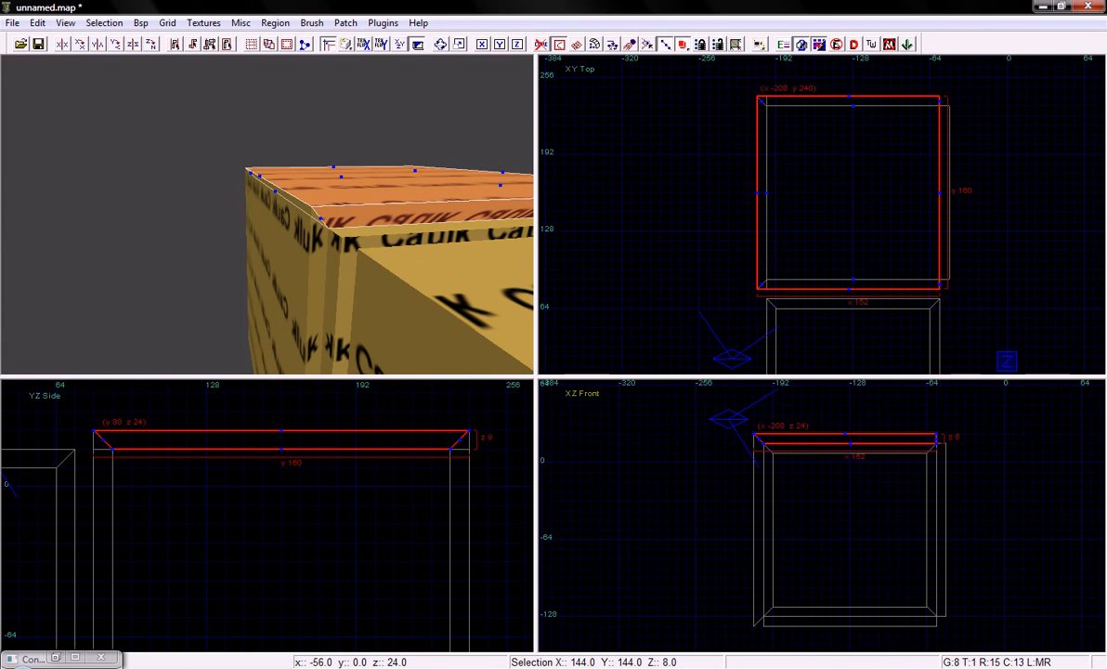
{"action": "left_click_drag", "start_coordinate": [941, 433], "coordinate": [951, 433]}
{"action": "right_click_drag", "start_coordinate": [423, 199], "coordinate": [465, 195]}
{"action": "key", "text": "Escape"}
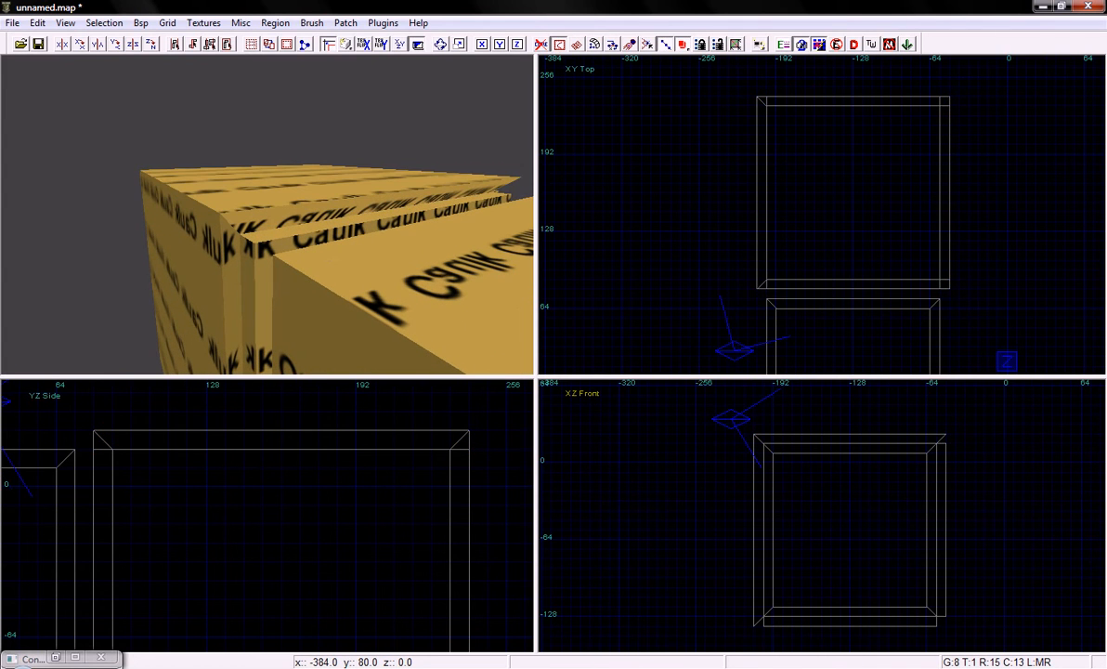
Select the second box's wall at y 80 and pull its outer vertical edges 8 units outward to x -208 and x -48
{"action": "left_click", "coordinate": [265, 279], "text": "shift"}
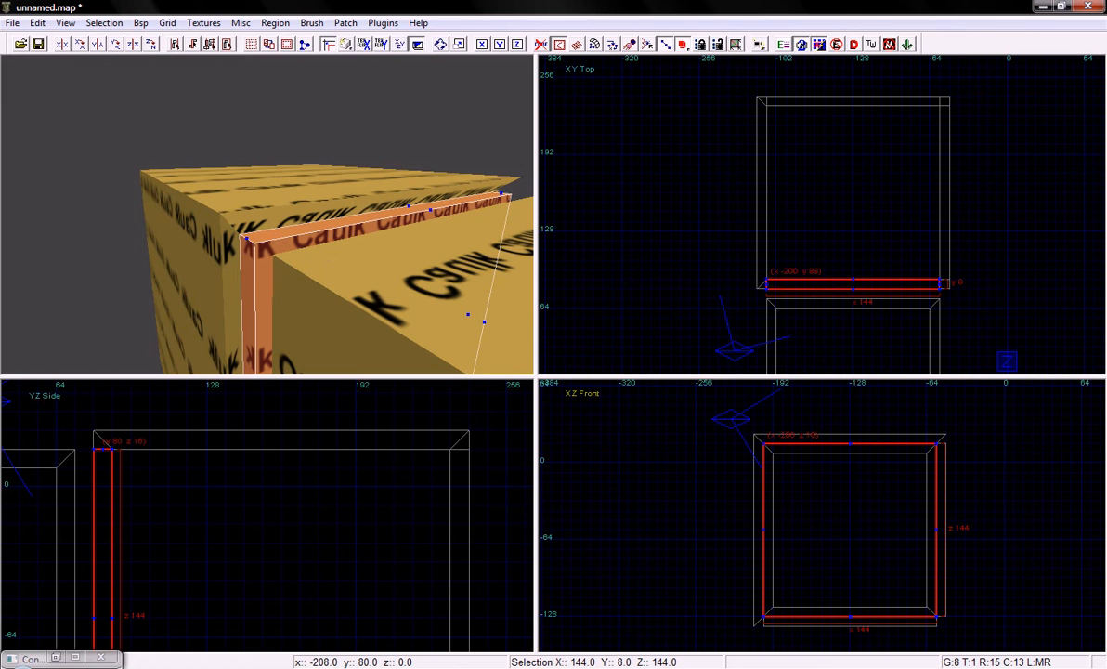
{"action": "left_click_drag", "start_coordinate": [766, 289], "coordinate": [757, 289]}
{"action": "left_click_drag", "start_coordinate": [941, 287], "coordinate": [950, 279]}
Bevel the upper and lower ends of the y 80 wall by pulling their outer edges 8 units outward, and deselect it
{"action": "right_click_drag", "start_coordinate": [223, 522], "coordinate": [274, 480]}
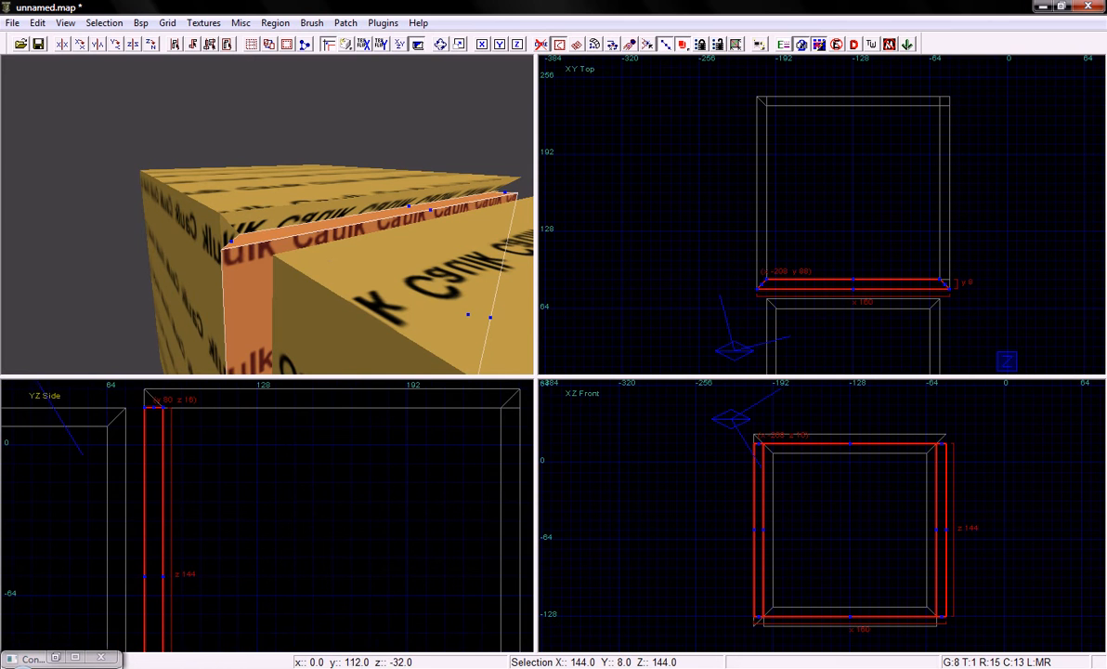
{"action": "mouse_move", "coordinate": [145, 407]}
{"action": "left_mouse_down"}
{"action": "mouse_move", "coordinate": [145, 396]}
{"action": "mouse_move", "coordinate": [145, 615]}
{"action": "left_mouse_up"}
{"action": "right_click_drag", "start_coordinate": [182, 597], "coordinate": [223, 414]}
{"action": "scroll", "coordinate": [182, 598], "scroll_direction": "down", "scroll_amount": 4}
{"action": "right_click_drag", "start_coordinate": [214, 543], "coordinate": [217, 462]}
{"action": "scroll", "coordinate": [220, 595], "scroll_direction": "up", "scroll_amount": 2}
{"action": "left_click_drag", "start_coordinate": [225, 568], "coordinate": [225, 576]}
{"action": "key", "text": "Escape"}
Mitre the opposite wall at y 240 by pulling its outer lower, upper and vertical edges 8 units outward, and deselect it
{"action": "right_click", "coordinate": [220, 351]}
{"action": "key", "text": "Up"}
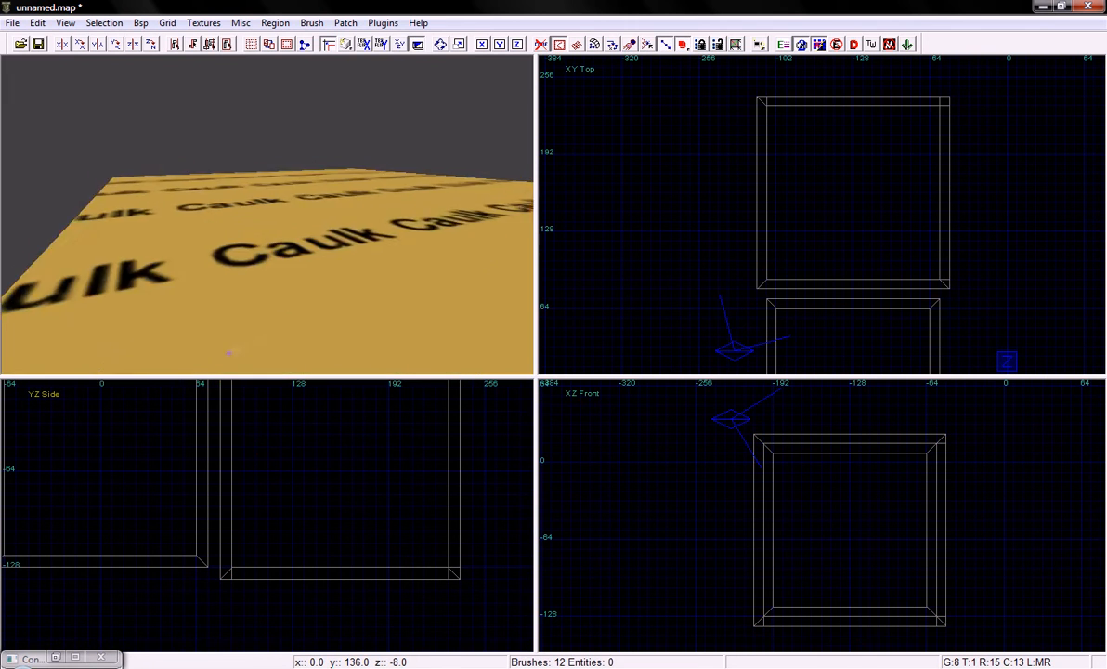
{"action": "key", "text": "Down"}
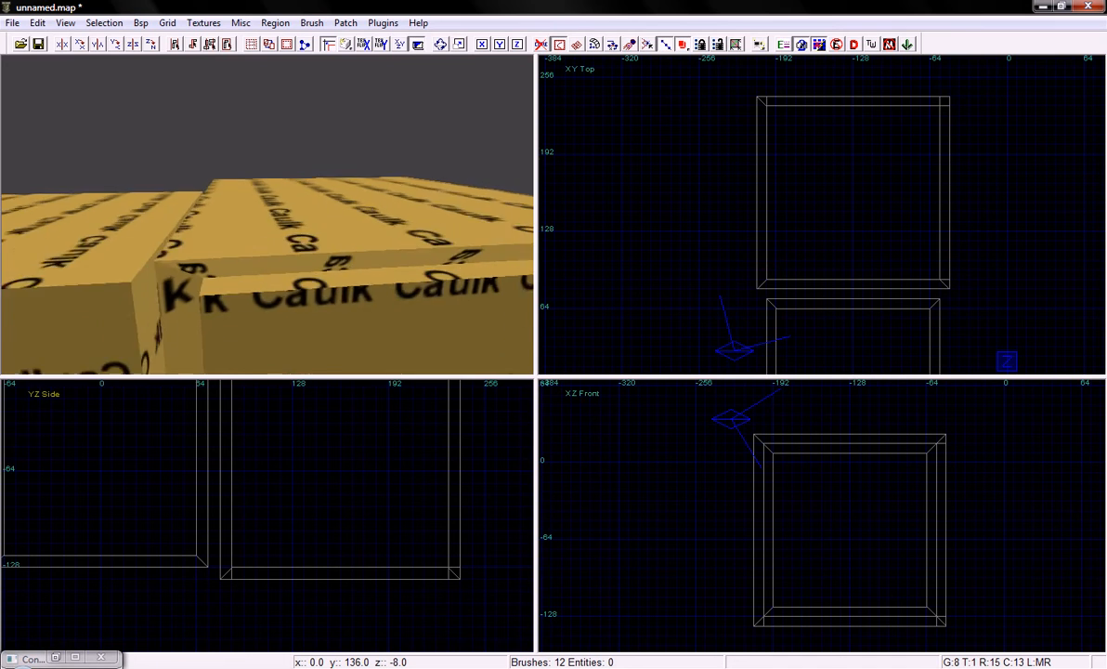
{"action": "key", "text": "Right"}
{"action": "key", "text": "Up"}
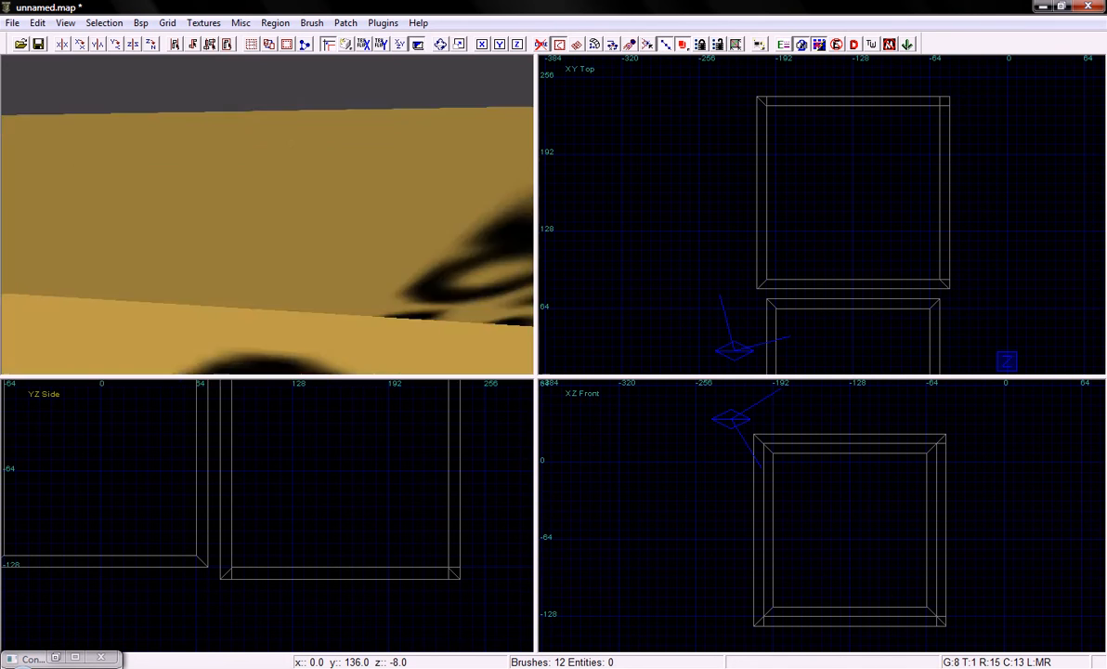
{"action": "key", "text": "Right"}
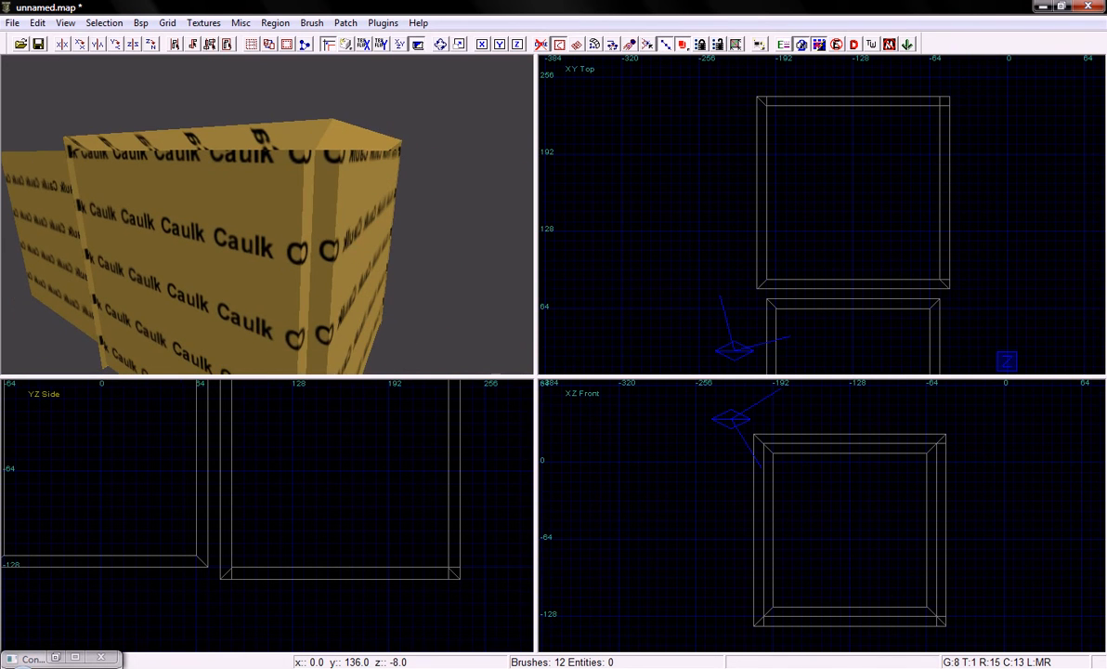
{"action": "left_click", "coordinate": [355, 230], "text": "shift"}
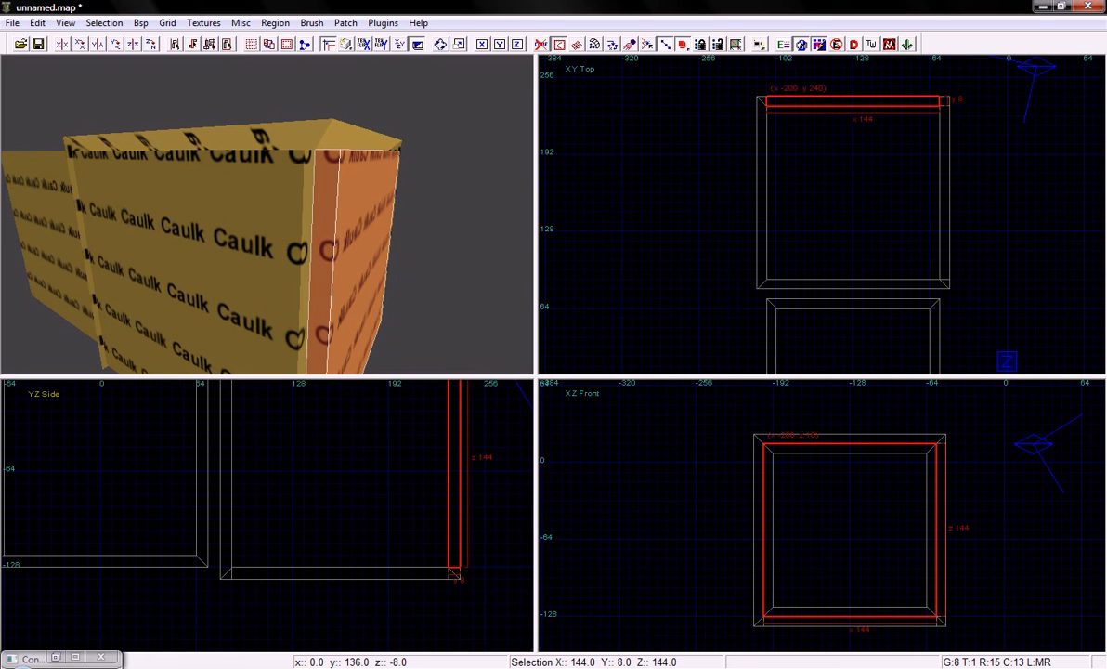
{"action": "left_click_drag", "start_coordinate": [460, 567], "coordinate": [460, 579]}
{"action": "right_click_drag", "start_coordinate": [447, 506], "coordinate": [446, 596]}
{"action": "left_click_drag", "start_coordinate": [466, 436], "coordinate": [466, 424]}
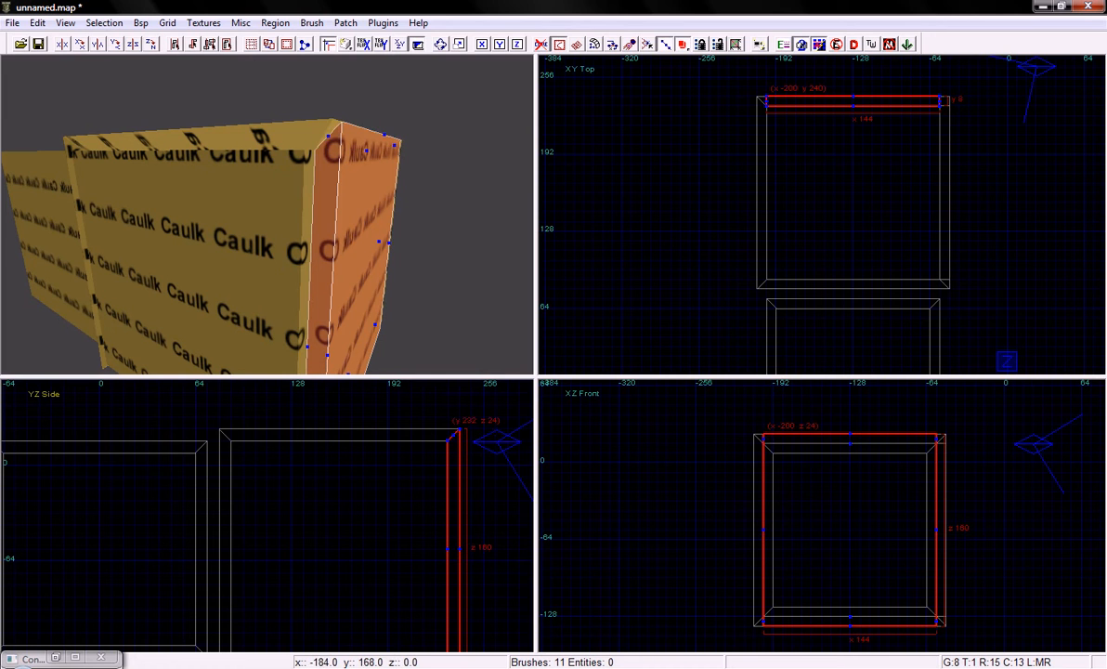
{"action": "left_click_drag", "start_coordinate": [762, 95], "coordinate": [753, 96]}
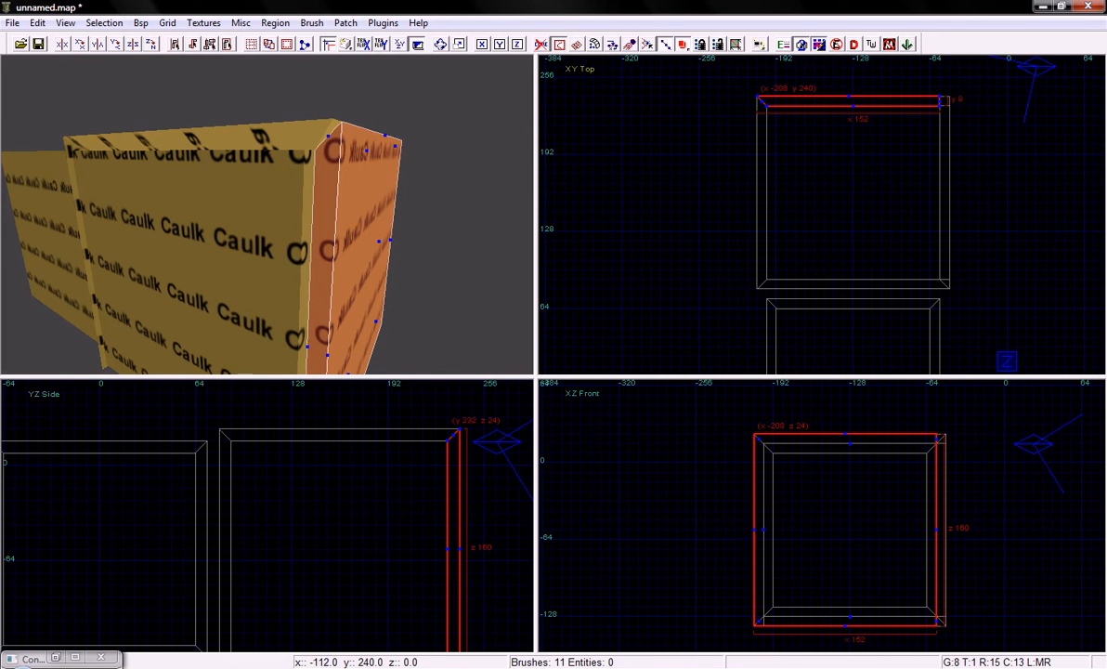
{"action": "key", "text": "Escape"}
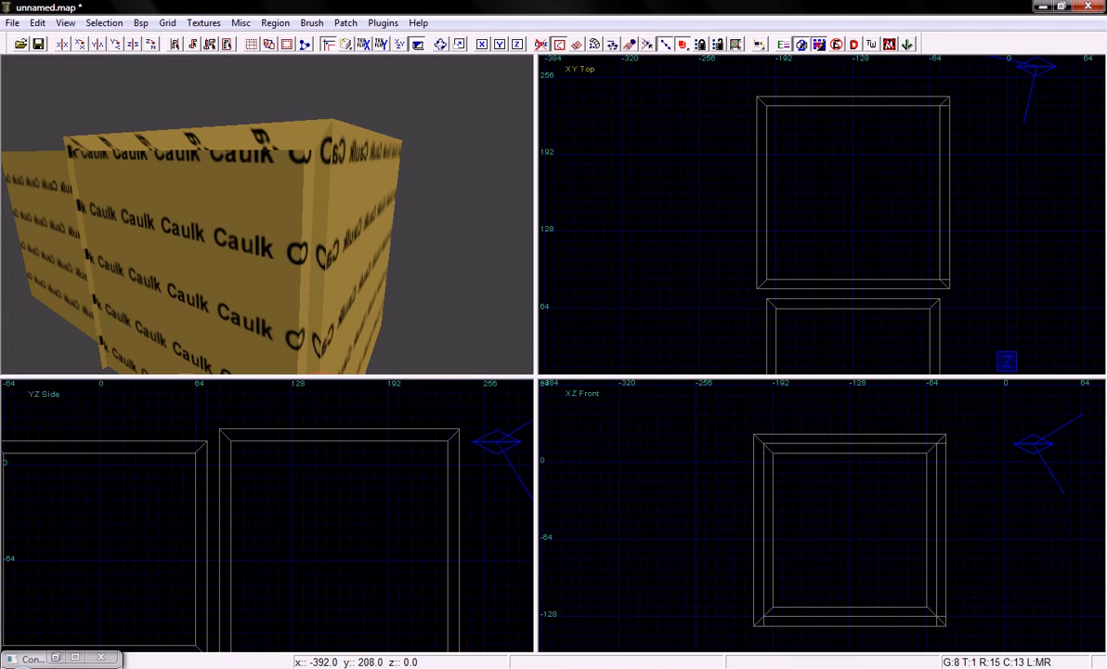
Mitre the wall at x -48 on all four sides by pulling each outer edge 8 units outward, and deselect it
{"action": "left_click", "coordinate": [237, 214], "text": "shift"}
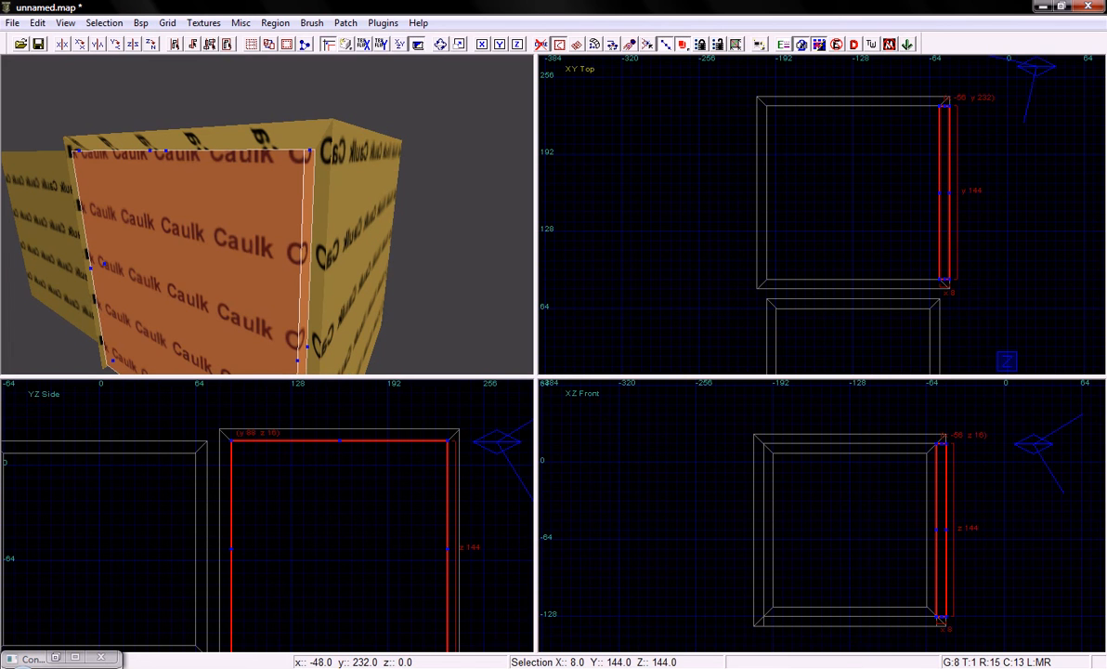
{"action": "left_click_drag", "start_coordinate": [952, 104], "coordinate": [952, 95]}
{"action": "left_click_drag", "start_coordinate": [952, 276], "coordinate": [952, 287]}
{"action": "left_click_drag", "start_coordinate": [943, 614], "coordinate": [942, 624]}
{"action": "left_click_drag", "start_coordinate": [947, 433], "coordinate": [943, 424]}
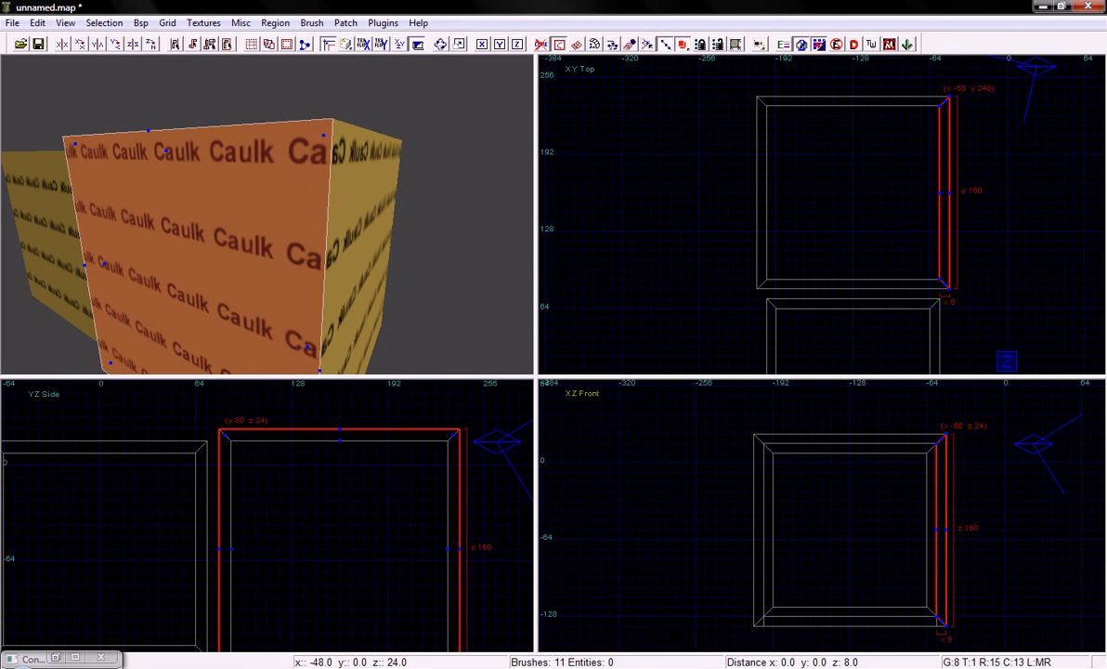
{"action": "key", "text": "Escape"}
Select the second box's floor brush and pull its lower edges 8 units outward to y 80 and y 240 in edge mode
{"action": "key", "text": "Up"}
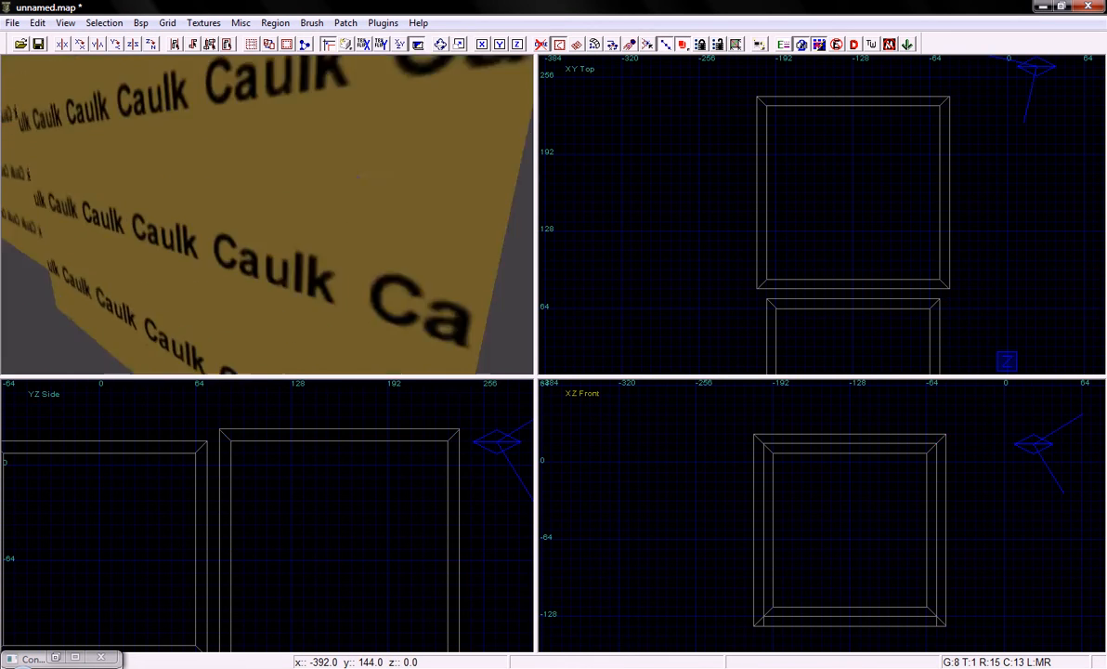
{"action": "left_click", "coordinate": [279, 301], "text": "shift"}
{"action": "key", "text": "c"}
{"action": "key", "text": "Down"}
{"action": "key", "text": "e"}
{"action": "right_click_drag", "start_coordinate": [381, 536], "coordinate": [383, 412]}
{"action": "left_click_drag", "start_coordinate": [231, 540], "coordinate": [220, 541]}
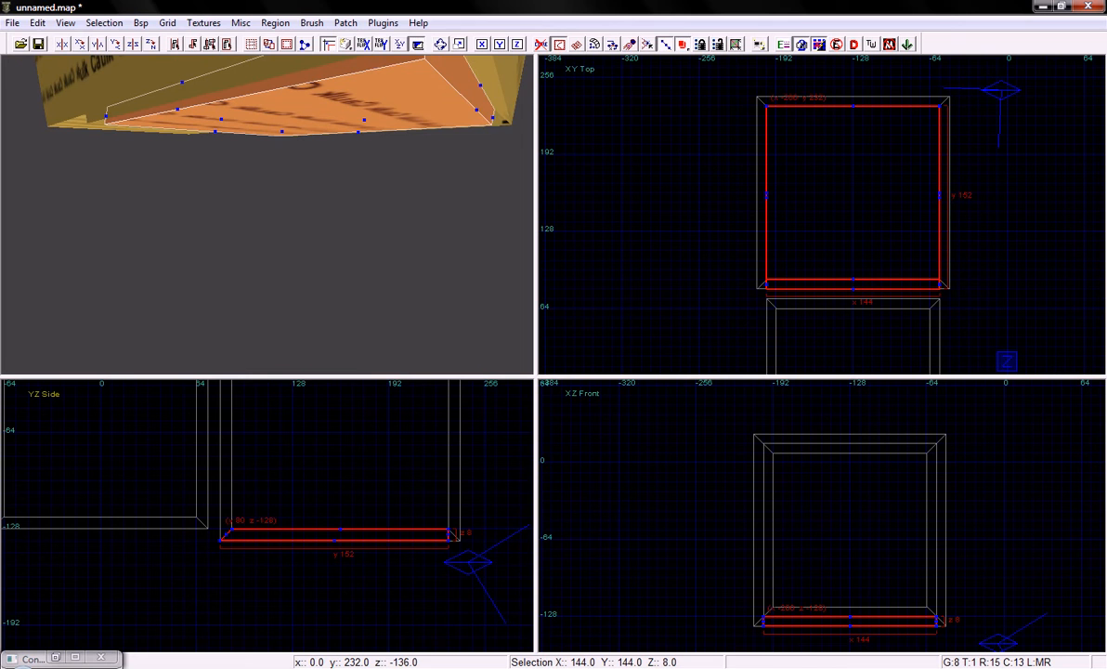
{"action": "left_click_drag", "start_coordinate": [448, 541], "coordinate": [460, 540]}
Pull the floor's remaining lower edges 8 units outward to x -208 and x -48, and deselect the brush
{"action": "left_click_drag", "start_coordinate": [764, 626], "coordinate": [753, 626]}
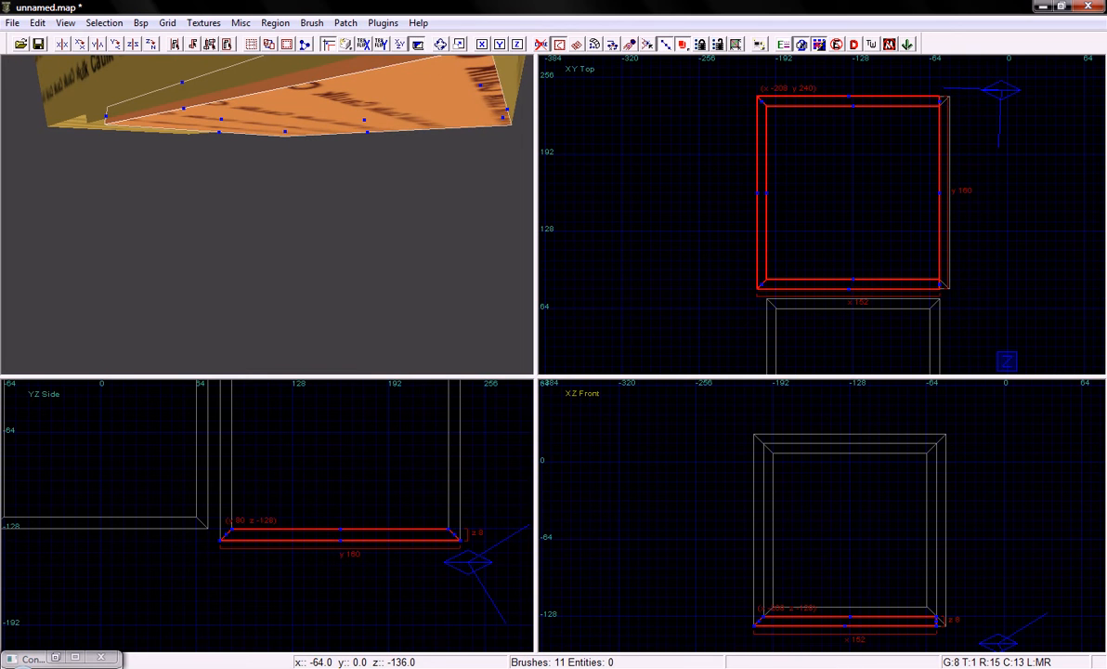
{"action": "left_click_drag", "start_coordinate": [937, 626], "coordinate": [946, 626]}
{"action": "key", "text": "Escape"}
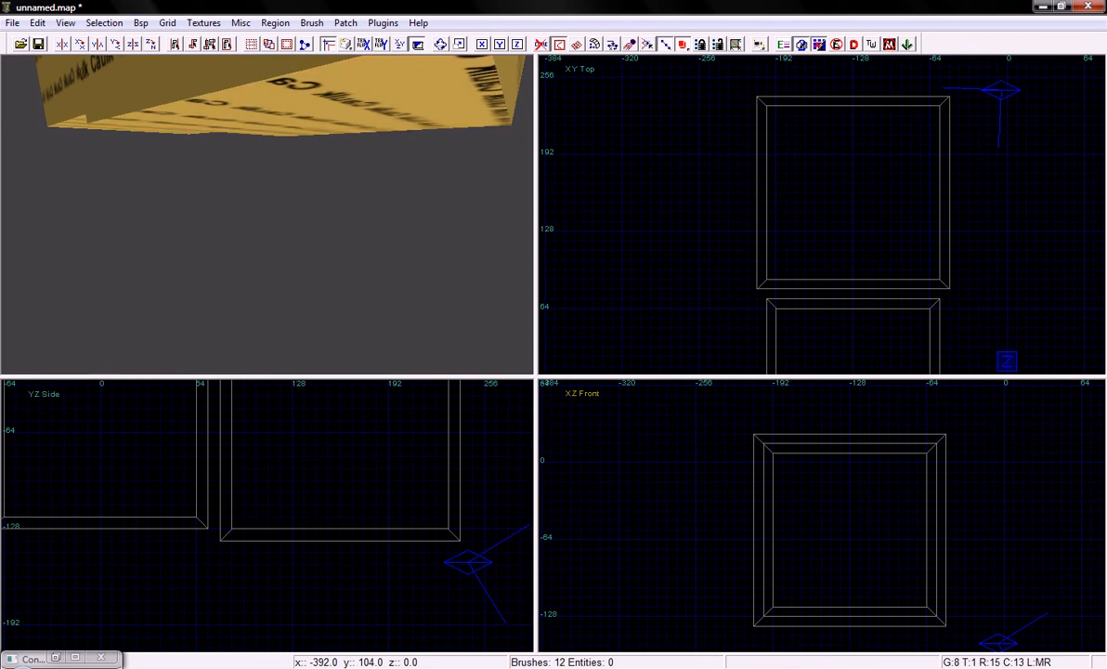
Inspect the second box's finished joints, selecting its ceiling brush to check the mitres and deselecting it
{"action": "right_click", "coordinate": [400, 205]}
{"action": "key", "text": "Up"}
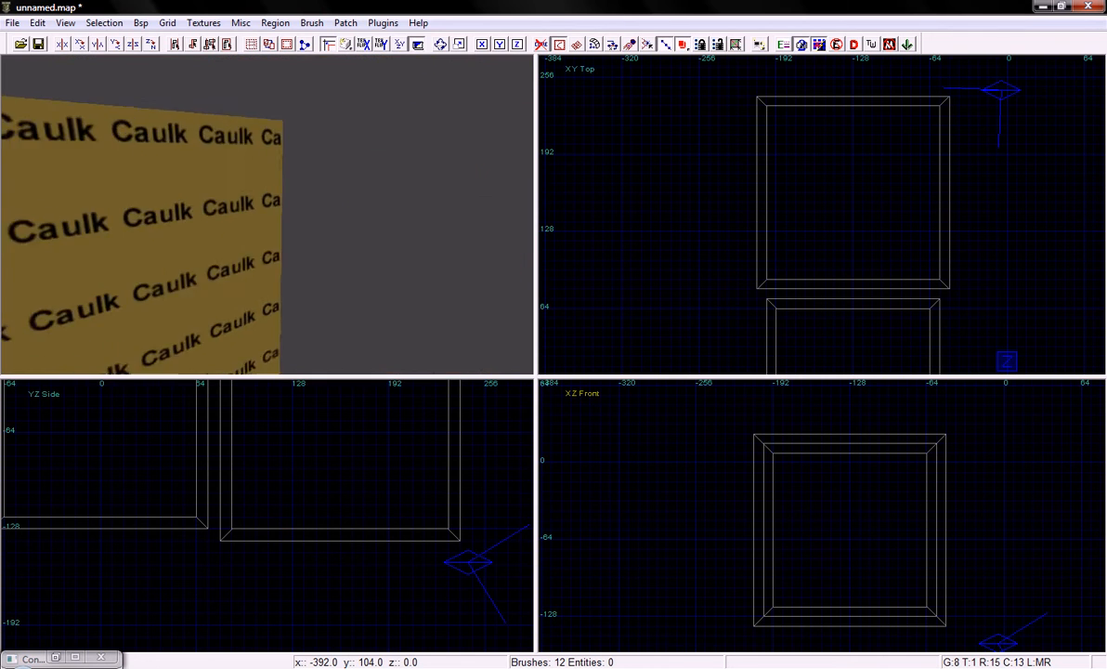
{"action": "key", "text": "Left"}
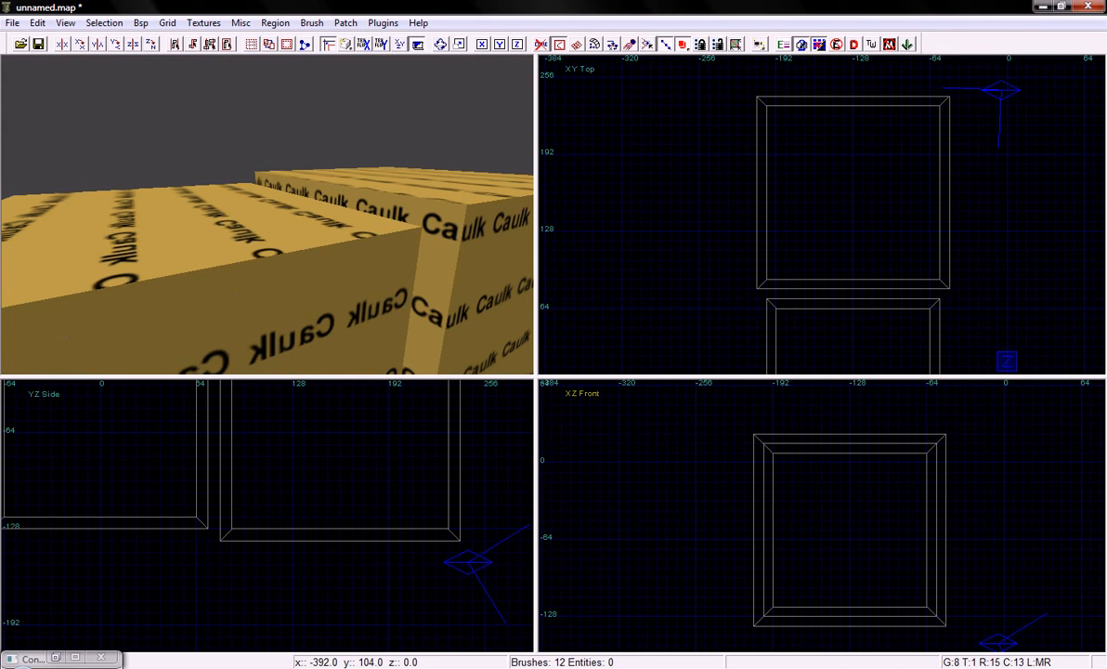
{"action": "left_click", "coordinate": [399, 185], "text": "shift"}
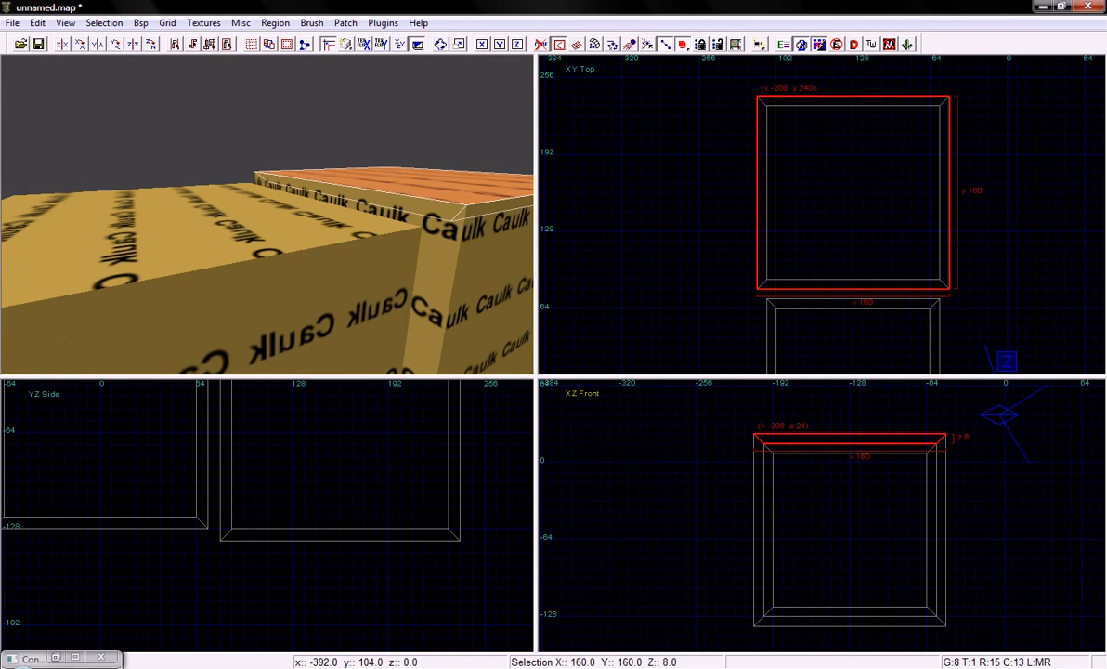
{"action": "key", "text": "Escape"}
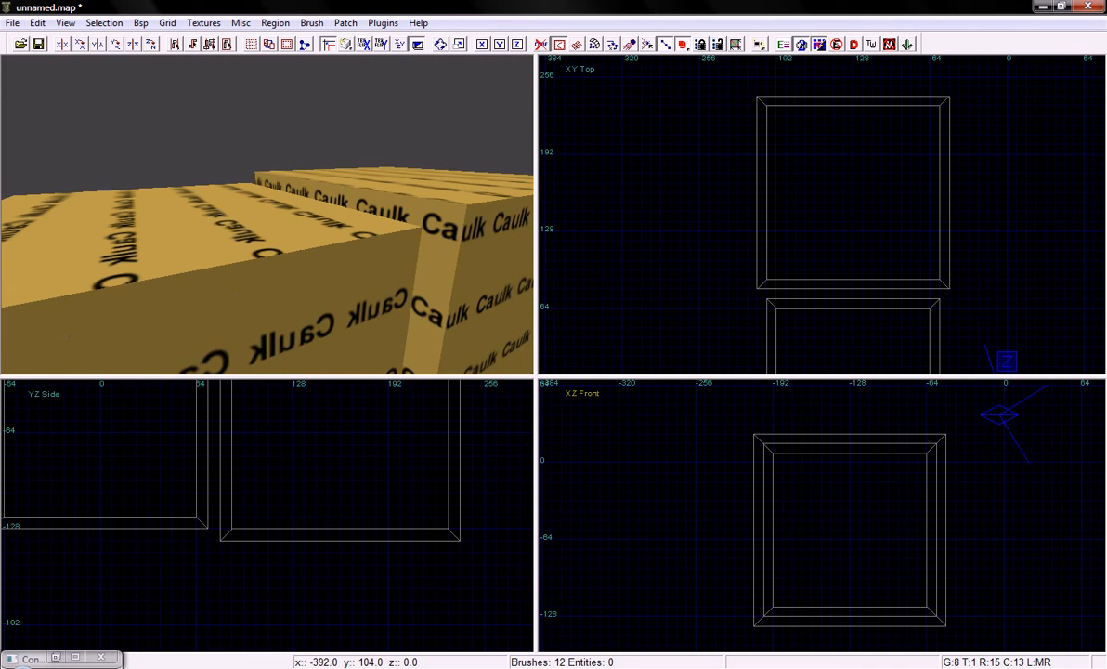
Select the first box's mitred ceiling brush and raise it 8 units to z 24
{"action": "mouse_move", "coordinate": [267, 258]}
{"action": "right_mouse_down"}
{"action": "mouse_move", "coordinate": [232, 260]}
{"action": "mouse_move", "coordinate": [232, 251]}
{"action": "right_mouse_up"}
{"action": "left_click", "coordinate": [278, 206], "text": "shift"}
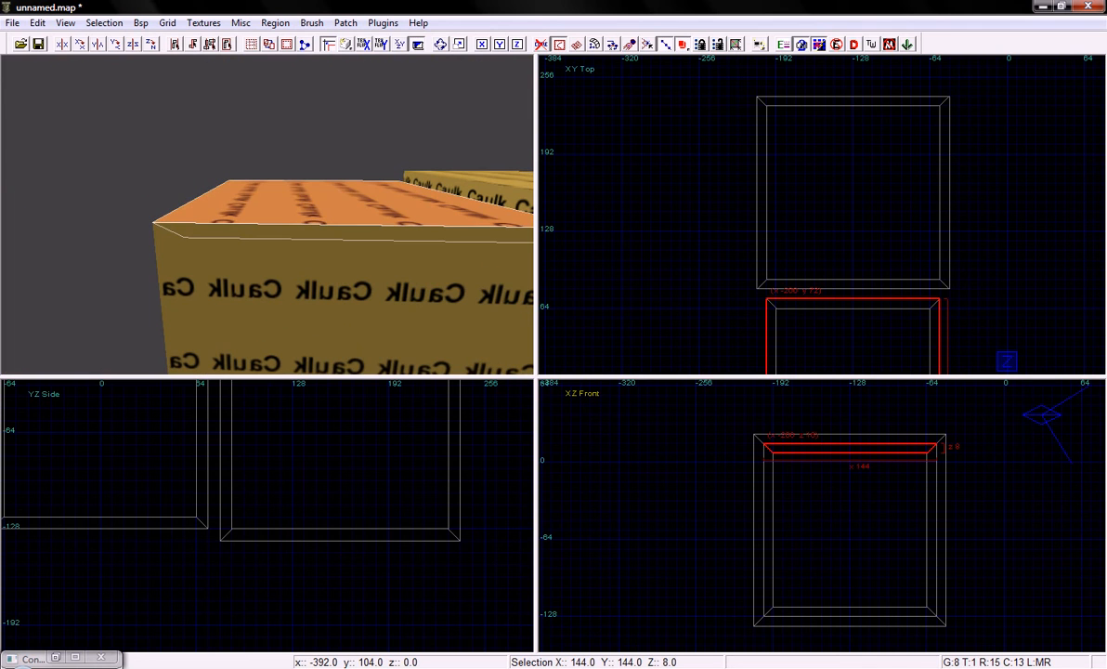
{"action": "left_click_drag", "start_coordinate": [828, 445], "coordinate": [828, 434]}
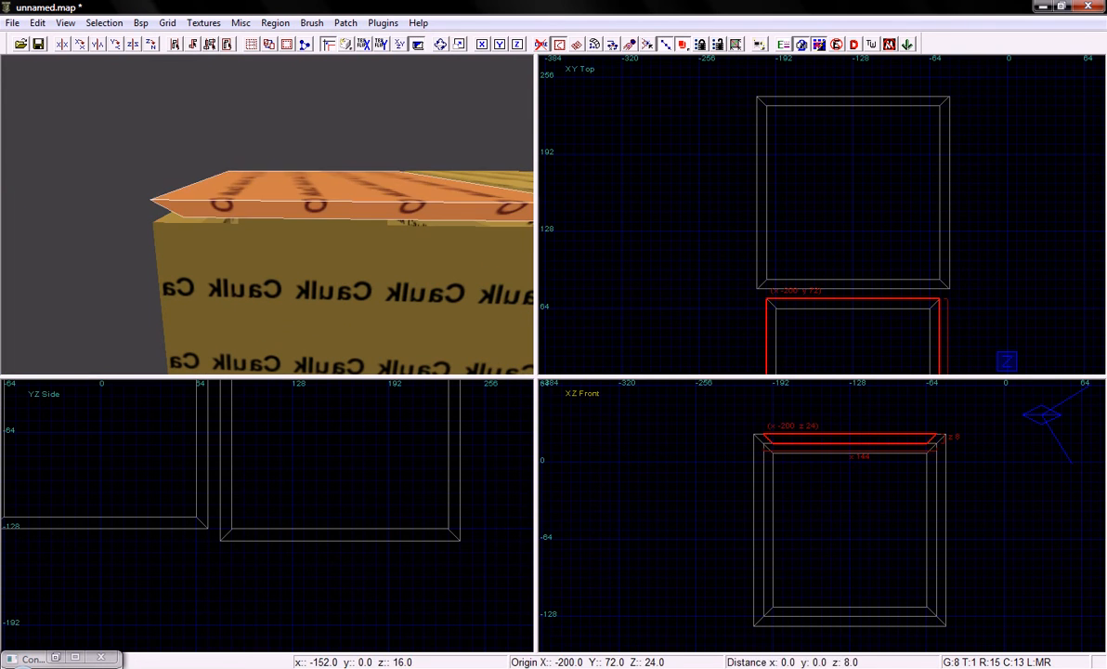
Stretch the raised ceiling brush to 160 by 160 units by pulling its sides outward, and reselect it
{"action": "left_click_drag", "start_coordinate": [975, 441], "coordinate": [983, 441]}
{"action": "mouse_move", "coordinate": [706, 440]}
{"action": "left_mouse_down"}
{"action": "mouse_move", "coordinate": [686, 436]}
{"action": "mouse_move", "coordinate": [695, 435]}
{"action": "left_mouse_up"}
{"action": "mouse_move", "coordinate": [736, 232]}
{"action": "right_mouse_down"}
{"action": "mouse_move", "coordinate": [732, 132]}
{"action": "mouse_move", "coordinate": [712, 56]}
{"action": "right_mouse_up"}
{"action": "left_click_drag", "start_coordinate": [790, 315], "coordinate": [790, 335]}
{"action": "key", "text": "Escape"}
{"action": "left_click", "coordinate": [464, 208], "text": "shift"}
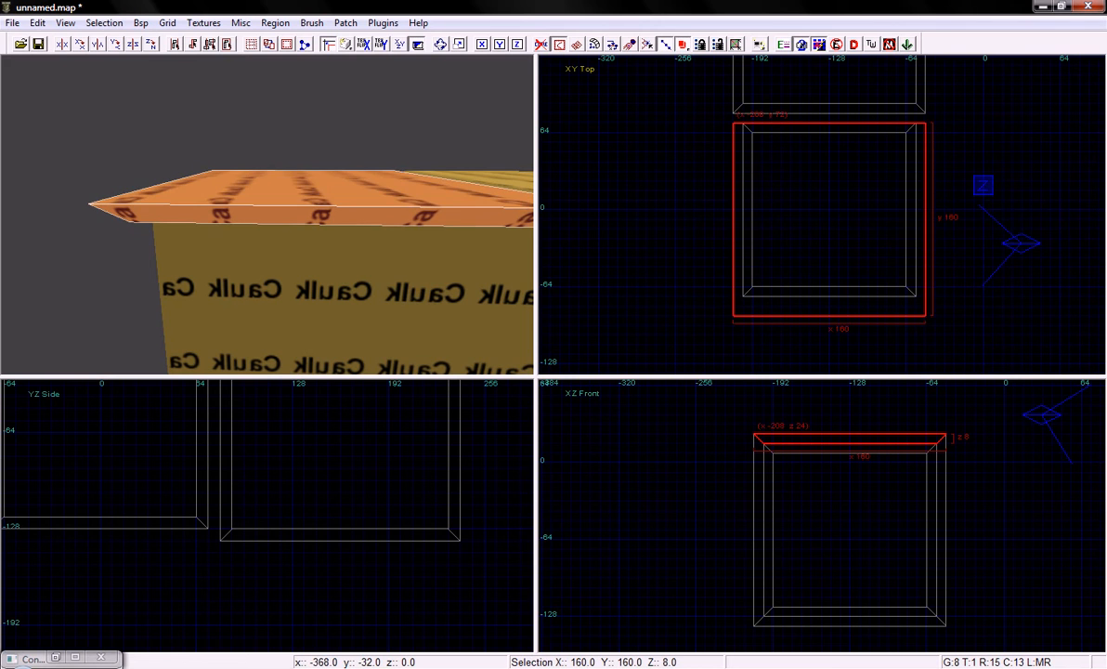
Resize the raised ceiling brush to 144 by 144 units so its sides line up with the first box's walls
{"action": "right_click_drag", "start_coordinate": [837, 179], "coordinate": [836, 275]}
{"action": "mouse_move", "coordinate": [830, 295]}
{"action": "left_mouse_down"}
{"action": "mouse_move", "coordinate": [820, 161]}
{"action": "mouse_move", "coordinate": [830, 121]}
{"action": "left_mouse_up"}
{"action": "right_click_drag", "start_coordinate": [830, 122], "coordinate": [830, 211]}
{"action": "mouse_move", "coordinate": [830, 220]}
{"action": "left_mouse_down"}
{"action": "mouse_move", "coordinate": [831, 191]}
{"action": "mouse_move", "coordinate": [830, 286]}
{"action": "left_mouse_up"}
{"action": "right_click_drag", "start_coordinate": [830, 286], "coordinate": [841, 159]}
{"action": "left_click_drag", "start_coordinate": [860, 181], "coordinate": [860, 286]}
{"action": "left_click_drag", "start_coordinate": [845, 374], "coordinate": [845, 354]}
{"action": "left_click_drag", "start_coordinate": [729, 279], "coordinate": [738, 279]}
{"action": "left_click_drag", "start_coordinate": [952, 279], "coordinate": [942, 279]}
Lower the first box's ceiling brush 8 units onto its walls and deselect it
{"action": "scroll", "coordinate": [267, 213], "scroll_direction": "down", "scroll_amount": 2}
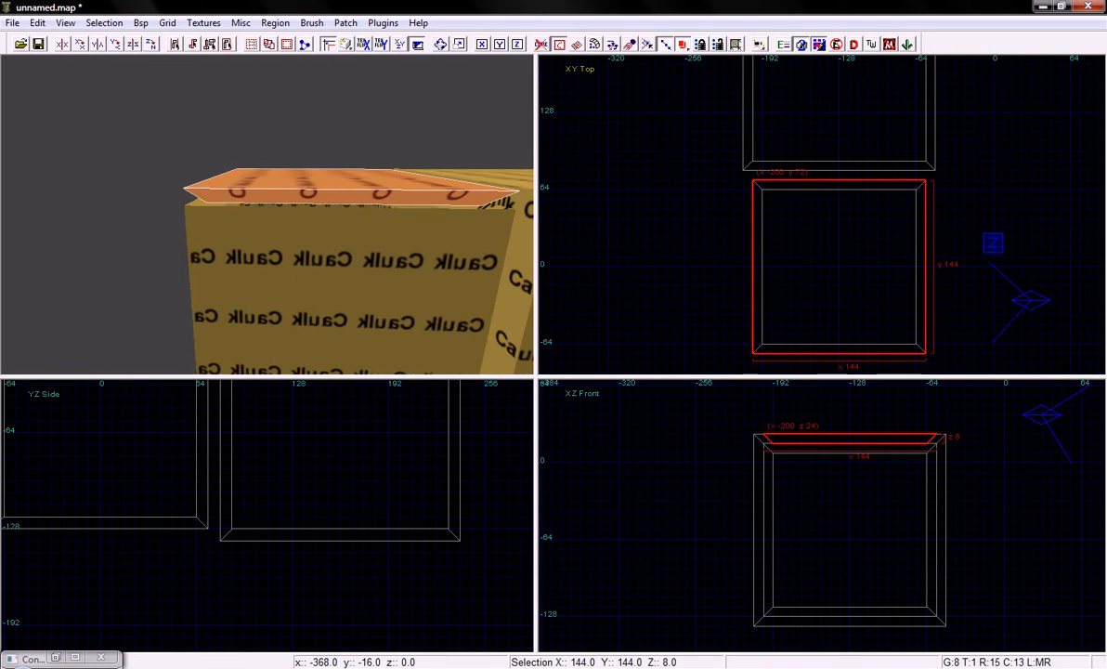
{"action": "scroll", "coordinate": [266, 213], "scroll_direction": "up", "scroll_amount": 1}
{"action": "key", "text": "KP_Subtract"}
{"action": "key", "text": "Escape"}
Create a 16 by 16 by 16 unit brush at x -320, y 64 in the empty space beside the boxes
{"action": "scroll", "coordinate": [661, 228], "scroll_direction": "up", "scroll_amount": 2}
{"action": "scroll", "coordinate": [649, 234], "scroll_direction": "up", "scroll_amount": 2}
{"action": "right_click_drag", "start_coordinate": [649, 234], "coordinate": [701, 232]}
{"action": "mouse_move", "coordinate": [698, 210]}
{"action": "left_mouse_down"}
{"action": "mouse_move", "coordinate": [745, 281]}
{"action": "mouse_move", "coordinate": [746, 258]}
{"action": "left_mouse_up"}
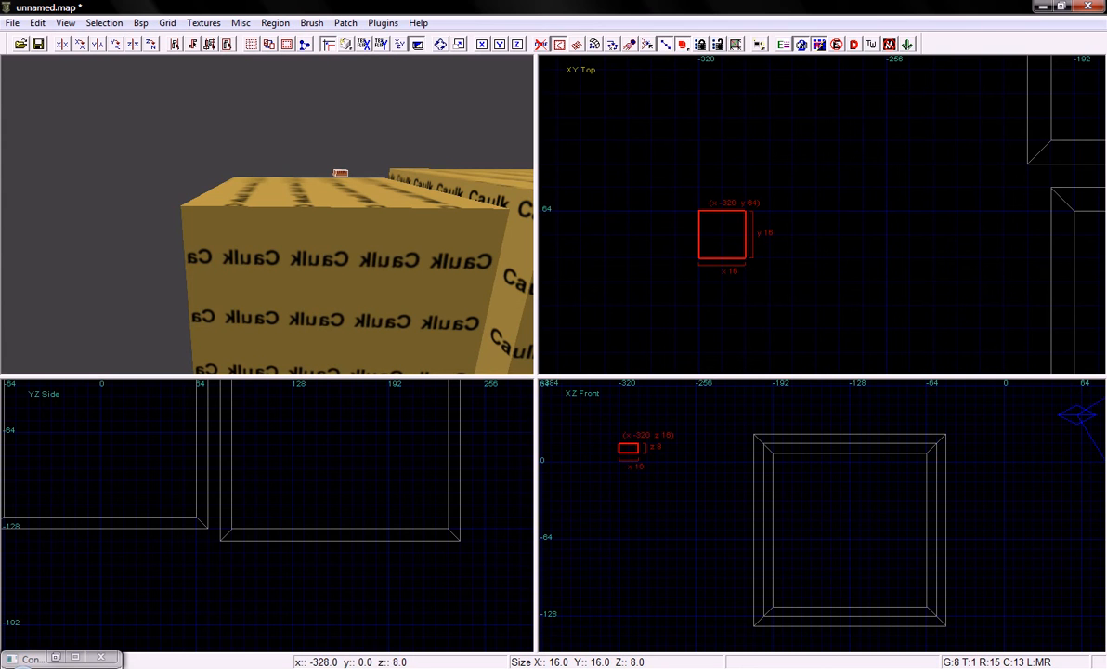
{"action": "left_click_drag", "start_coordinate": [648, 490], "coordinate": [648, 501]}
Set the grid size to 1 unit
{"action": "left_click", "coordinate": [167, 22]}
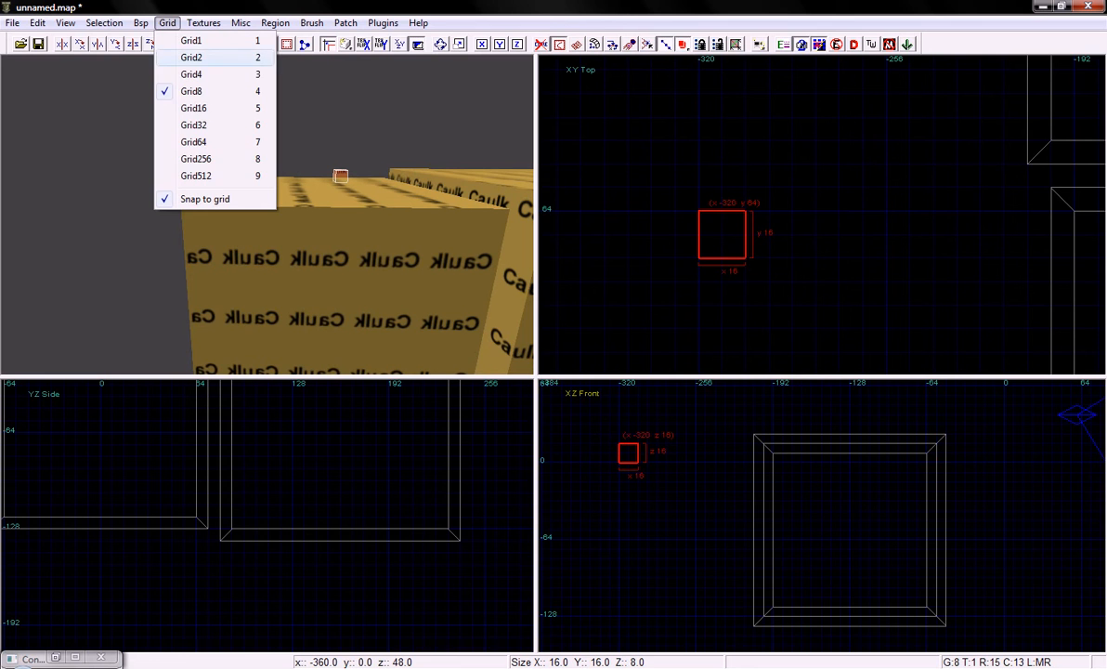
{"action": "left_click", "coordinate": [190, 56]}
{"action": "key", "text": "alt+g"}
{"action": "key", "text": "Return"}
Hollow the small 16-unit cube into separate brushes 1 unit thick
{"action": "scroll", "coordinate": [603, 451], "scroll_direction": "up", "scroll_amount": 2}
{"action": "scroll", "coordinate": [664, 472], "scroll_direction": "up", "scroll_amount": 2}
{"action": "mouse_move", "coordinate": [661, 472]}
{"action": "right_mouse_down"}
{"action": "mouse_move", "coordinate": [789, 560]}
{"action": "mouse_move", "coordinate": [877, 585]}
{"action": "right_mouse_up"}
{"action": "scroll", "coordinate": [664, 474], "scroll_direction": "up", "scroll_amount": 3}
{"action": "right_click_drag", "start_coordinate": [667, 474], "coordinate": [832, 474]}
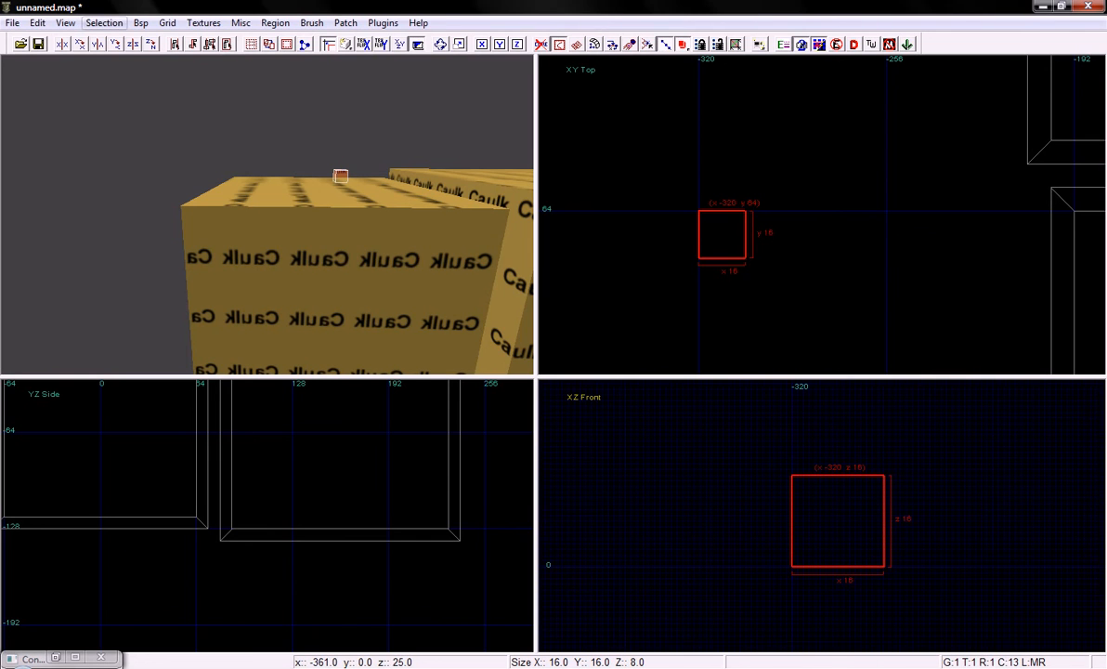
{"action": "left_click", "coordinate": [103, 22]}
{"action": "left_click", "coordinate": [167, 22]}
{"action": "left_click", "coordinate": [287, 44]}
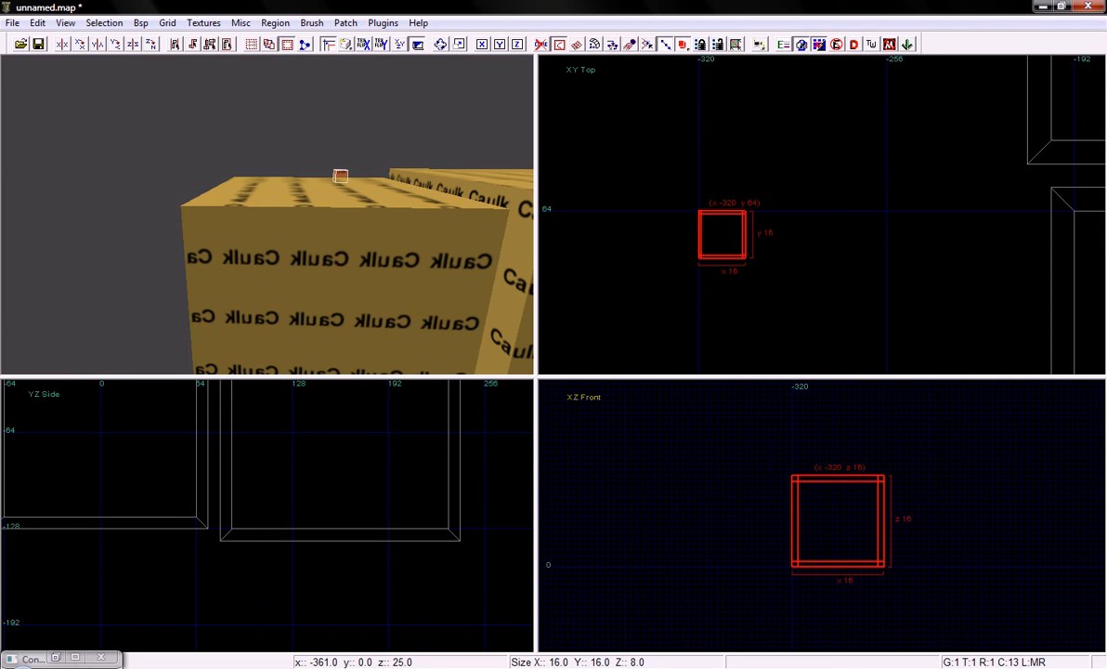
Delete the ceiling and all four wall brushes of the small hollowed cube, keeping only its 1-unit-thick floor
{"action": "right_click_drag", "start_coordinate": [858, 490], "coordinate": [843, 498]}
{"action": "scroll", "coordinate": [857, 498], "scroll_direction": "up", "scroll_amount": 2}
{"action": "key", "text": "Escape"}
{"action": "right_click", "coordinate": [501, 284]}
{"action": "key", "text": "Up"}
{"action": "key", "text": "Up"}
{"action": "left_click", "coordinate": [365, 247], "text": "shift"}
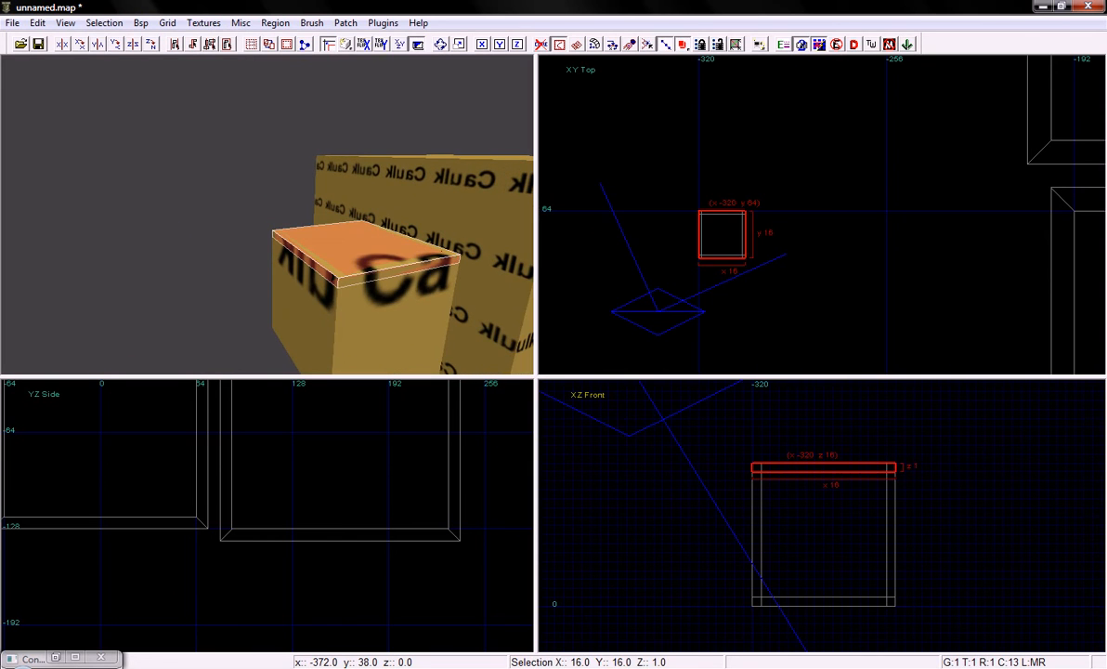
{"action": "left_click", "coordinate": [306, 288], "text": "shift"}
{"action": "left_click", "coordinate": [388, 306], "text": "shift"}
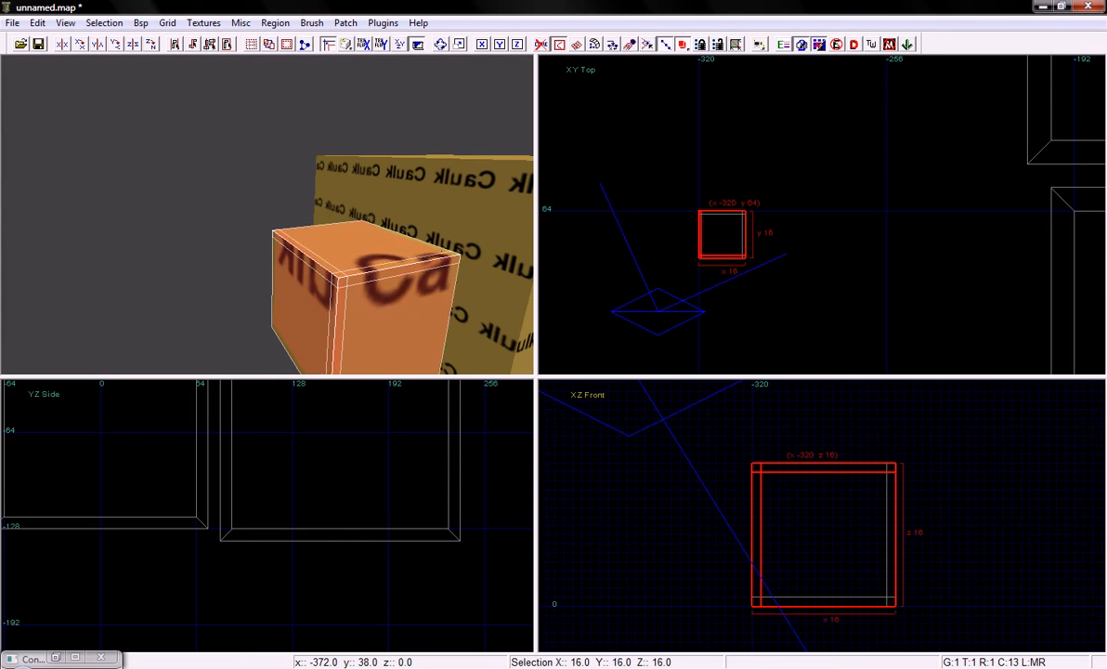
{"action": "right_click", "coordinate": [386, 294]}
{"action": "key", "text": "Up"}
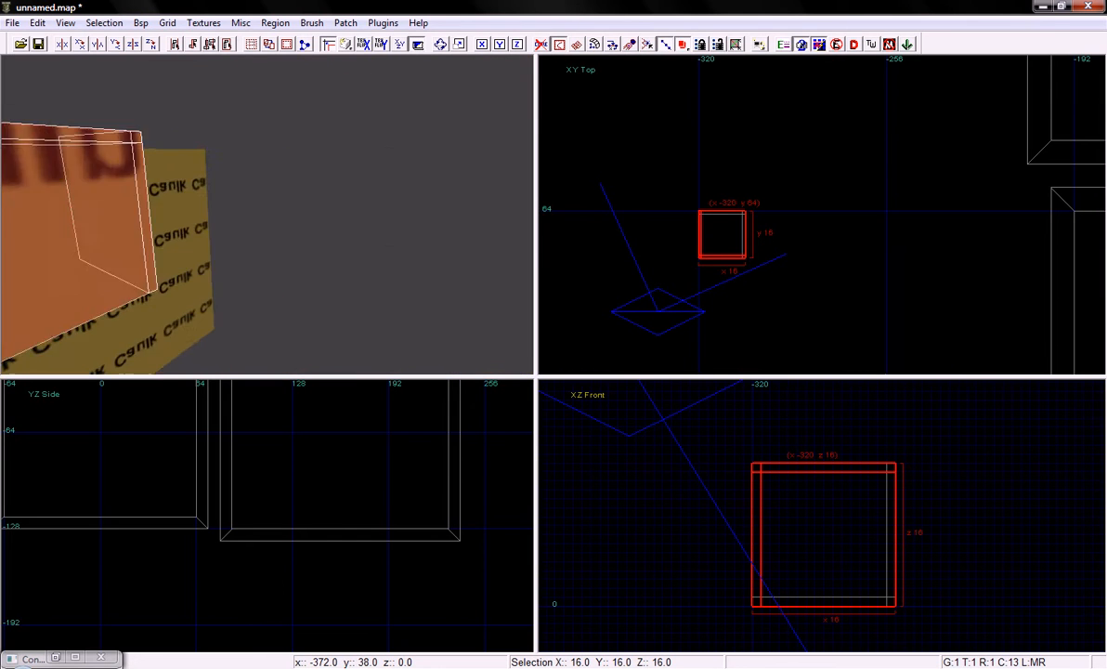
{"action": "key", "text": "Left"}
{"action": "left_click", "coordinate": [390, 237], "text": "shift"}
{"action": "key", "text": "Up"}
{"action": "key", "text": "Right"}
{"action": "left_click", "coordinate": [432, 249], "text": "shift"}
{"action": "key", "text": "BackSpace"}
Bevel the remaining floor brush by moving its two lower edges along x outward 1 unit each in edge mode
{"action": "left_click", "coordinate": [436, 316], "text": "shift"}
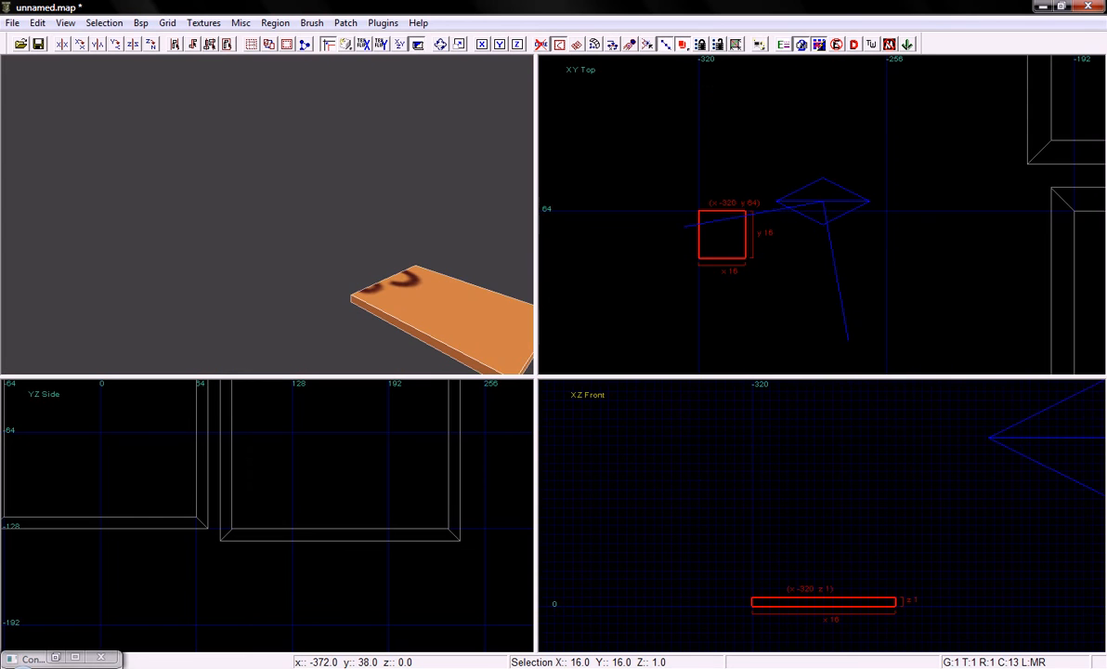
{"action": "right_click_drag", "start_coordinate": [797, 535], "coordinate": [787, 475]}
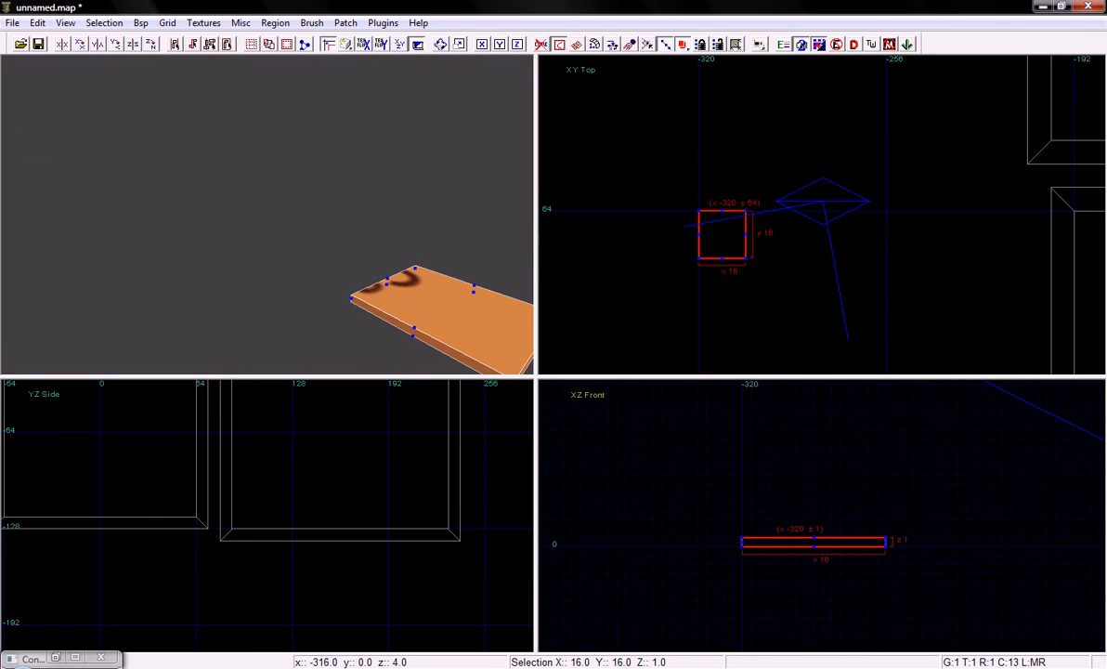
{"action": "left_click_drag", "start_coordinate": [742, 546], "coordinate": [732, 547]}
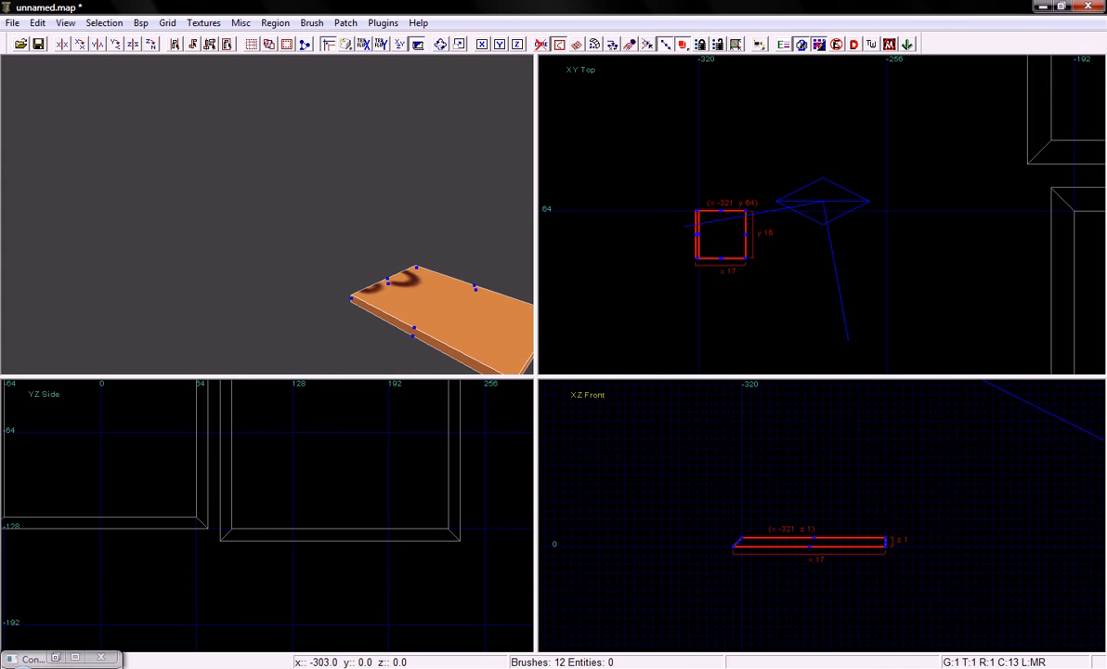
{"action": "left_click_drag", "start_coordinate": [886, 546], "coordinate": [894, 546]}
Bevel the floor brush's two ends along y by moving their lower edges outward 1 unit each in the side view
{"action": "right_click_drag", "start_coordinate": [383, 487], "coordinate": [387, 515]}
{"action": "scroll", "coordinate": [366, 482], "scroll_direction": "down", "scroll_amount": 5}
{"action": "right_click_drag", "start_coordinate": [299, 483], "coordinate": [398, 488]}
{"action": "scroll", "coordinate": [402, 487], "scroll_direction": "up", "scroll_amount": 8}
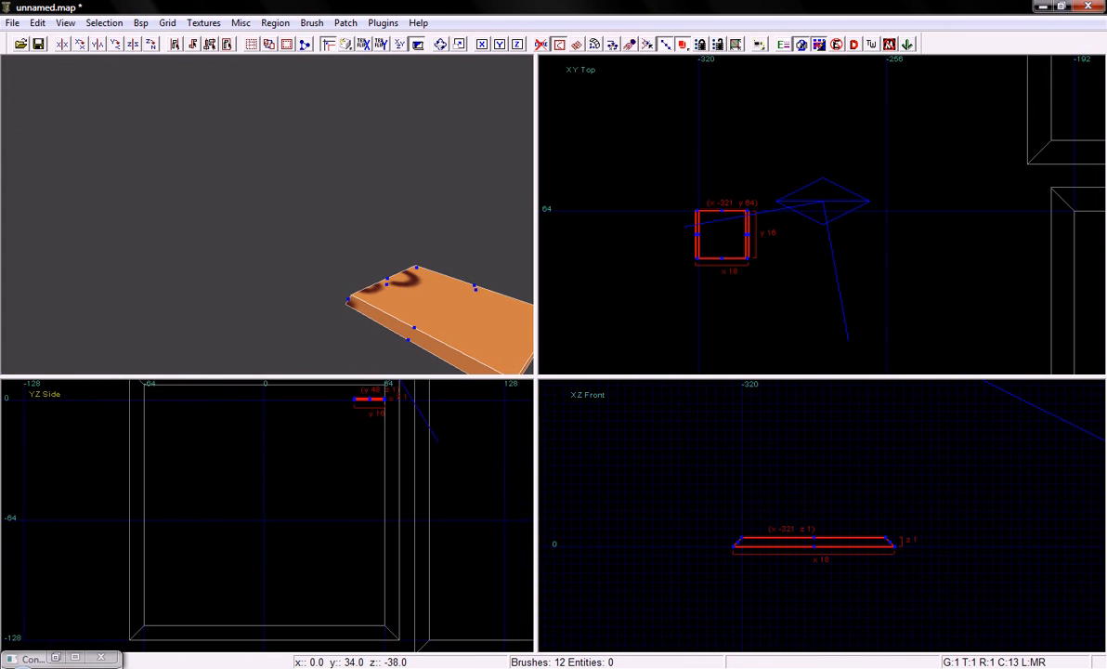
{"action": "scroll", "coordinate": [349, 469], "scroll_direction": "up", "scroll_amount": 3}
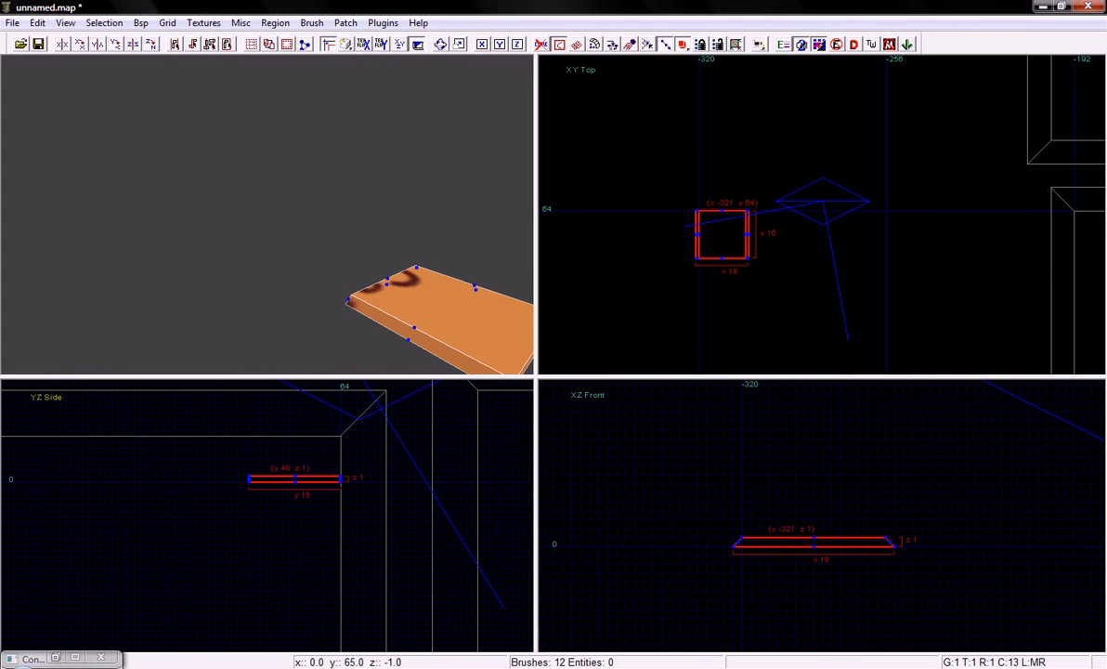
{"action": "left_click_drag", "start_coordinate": [340, 482], "coordinate": [347, 482]}
{"action": "left_click_drag", "start_coordinate": [249, 482], "coordinate": [244, 482]}
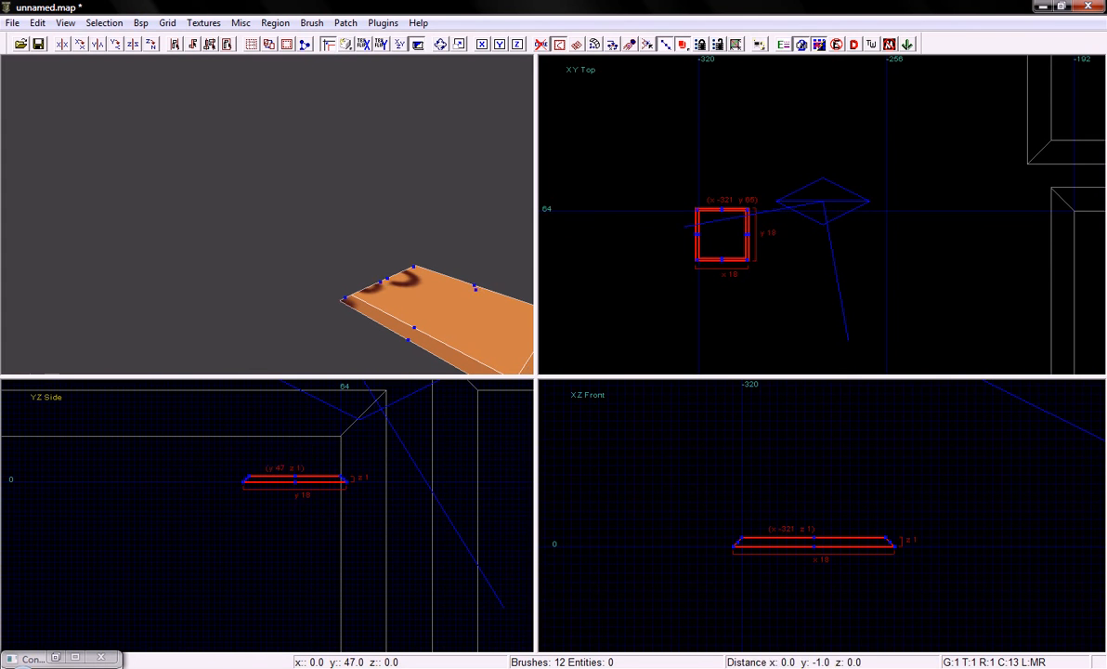
Clone the bevelled floor, rotate the copy about X and place it as a wall on the floor's y 47 edge
{"action": "key", "text": "space"}
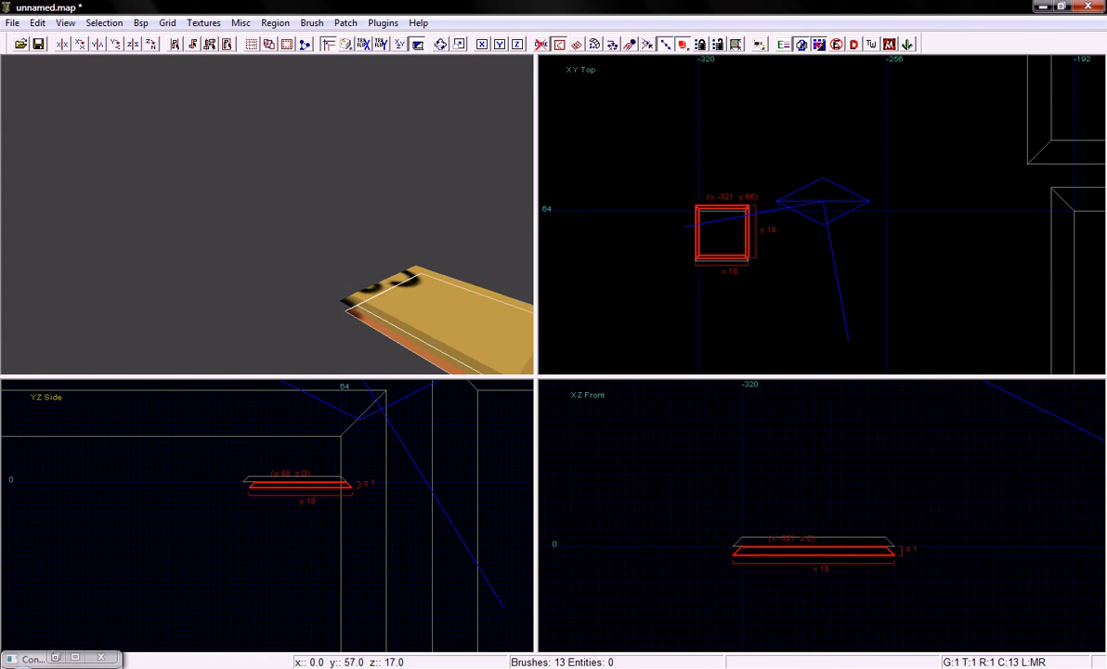
{"action": "left_click", "coordinate": [104, 23]}
{"action": "mouse_move", "coordinate": [204, 126]}
{"action": "left_click", "coordinate": [344, 127]}
{"action": "left_click_drag", "start_coordinate": [296, 505], "coordinate": [243, 441]}
Clone the floor and wall together and rotate the copied pair twice about the X axis
{"action": "left_click", "coordinate": [440, 322], "text": "shift"}
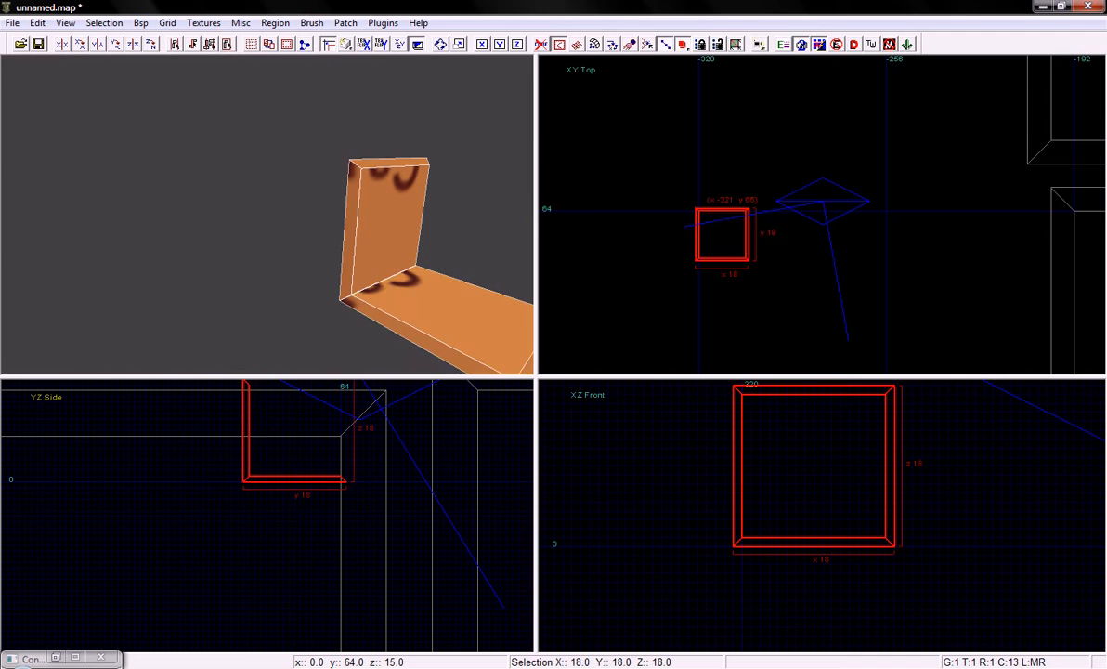
{"action": "left_click", "coordinate": [104, 22]}
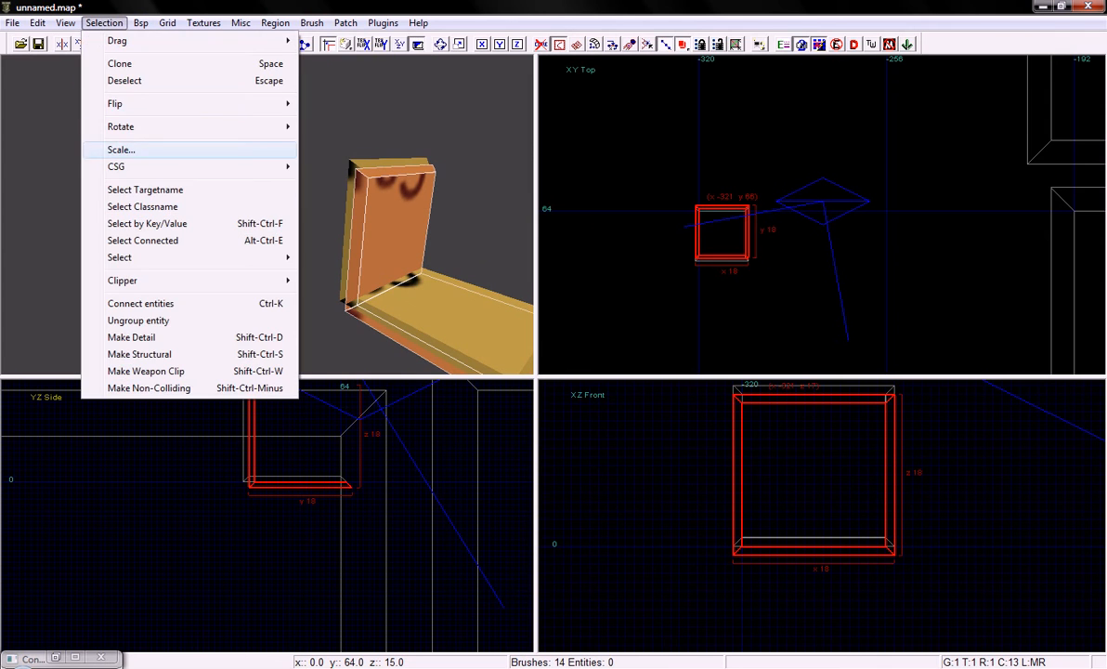
{"action": "mouse_move", "coordinate": [185, 126]}
{"action": "left_click", "coordinate": [346, 127]}
{"action": "left_click", "coordinate": [104, 22]}
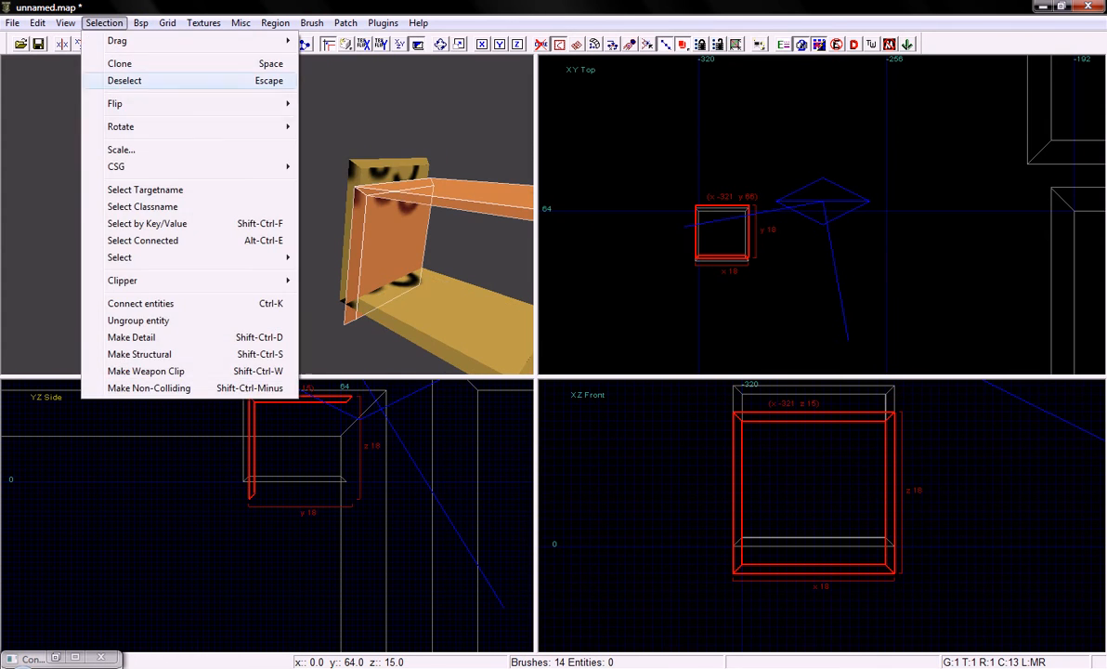
{"action": "left_click", "coordinate": [339, 126]}
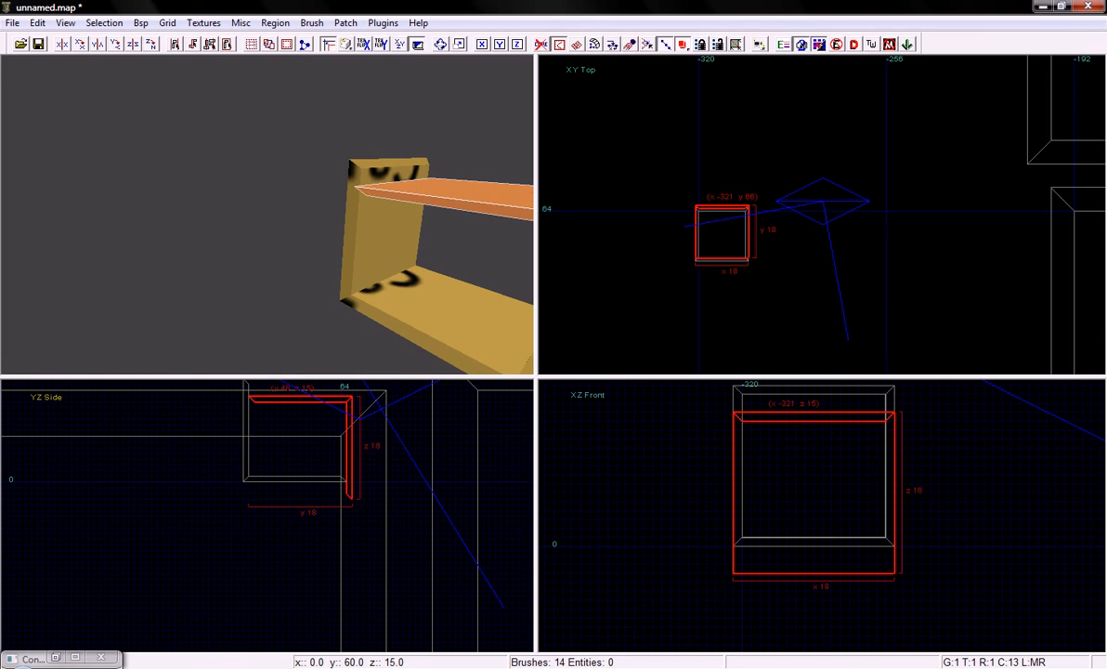
Move the copied pair to x -321, y 65, z 18 as the ceiling and opposite wall, and deselect it
{"action": "left_click_drag", "start_coordinate": [307, 406], "coordinate": [313, 490]}
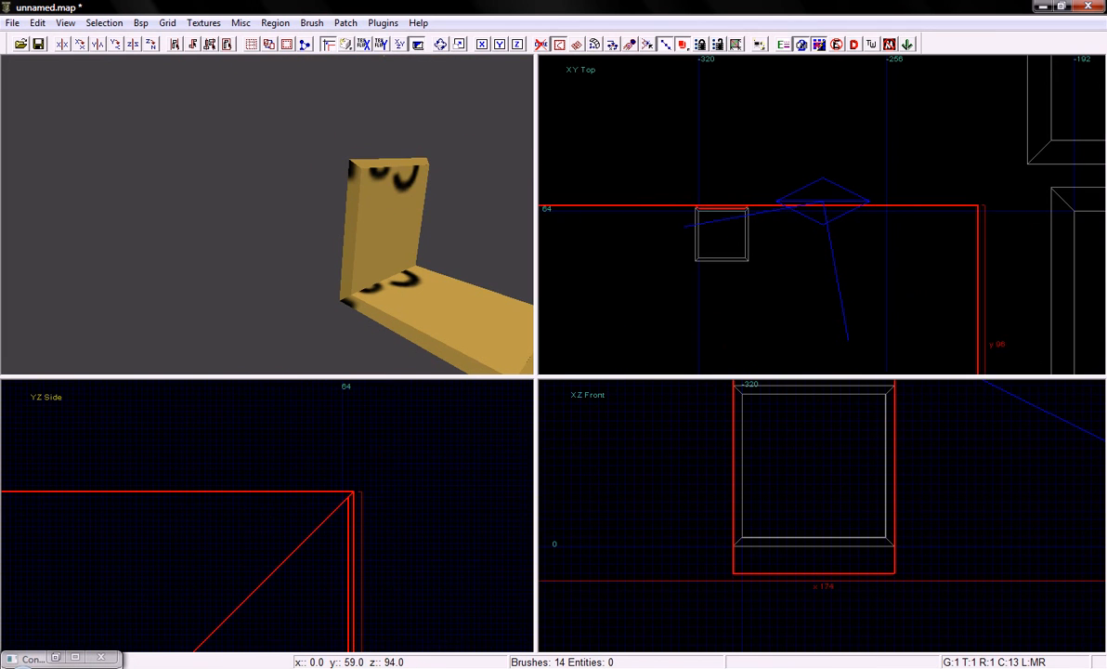
{"action": "key", "text": "ctrl+z"}
{"action": "scroll", "coordinate": [338, 486], "scroll_direction": "down", "scroll_amount": 5}
{"action": "right_click_drag", "start_coordinate": [338, 487], "coordinate": [327, 374]}
{"action": "scroll", "coordinate": [329, 485], "scroll_direction": "up", "scroll_amount": 4}
{"action": "right_click_drag", "start_coordinate": [329, 551], "coordinate": [325, 500]}
{"action": "scroll", "coordinate": [327, 550], "scroll_direction": "up", "scroll_amount": 3}
{"action": "left_click_drag", "start_coordinate": [307, 545], "coordinate": [296, 518]}
{"action": "right_click_drag", "start_coordinate": [797, 492], "coordinate": [795, 505]}
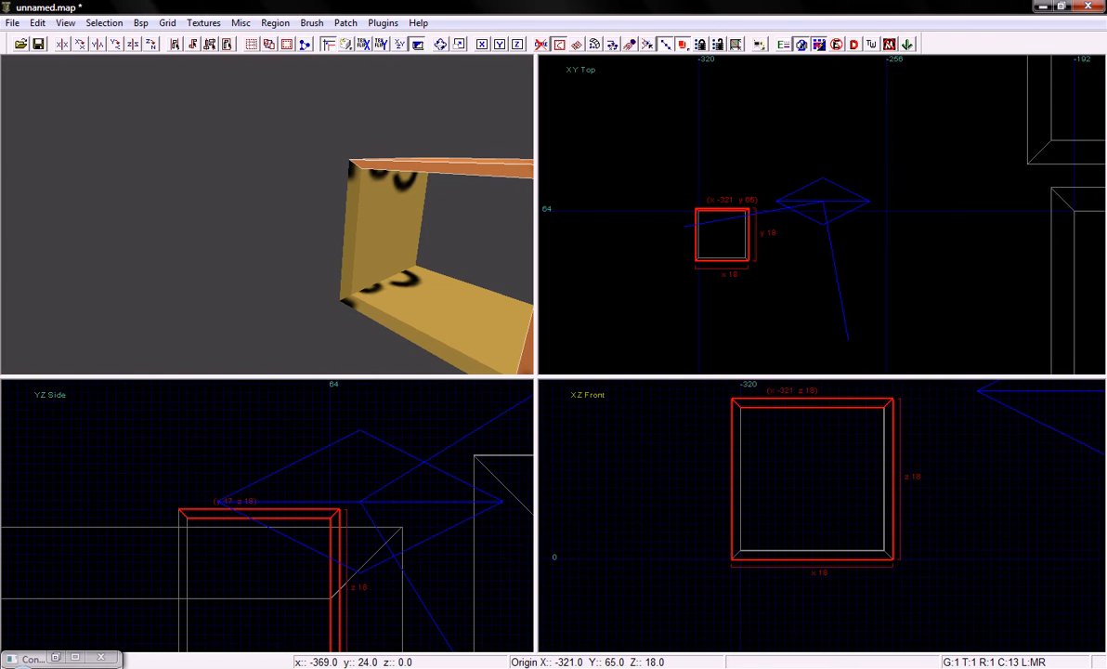
{"action": "key", "text": "Escape"}
Clone the two opposite walls, rotate the copies about Z, fit them into the box's open sides and deselect them
{"action": "left_click", "coordinate": [383, 227], "text": "shift"}
{"action": "right_click_drag", "start_coordinate": [383, 237], "coordinate": [379, 265]}
{"action": "left_click", "coordinate": [356, 219], "text": "shift"}
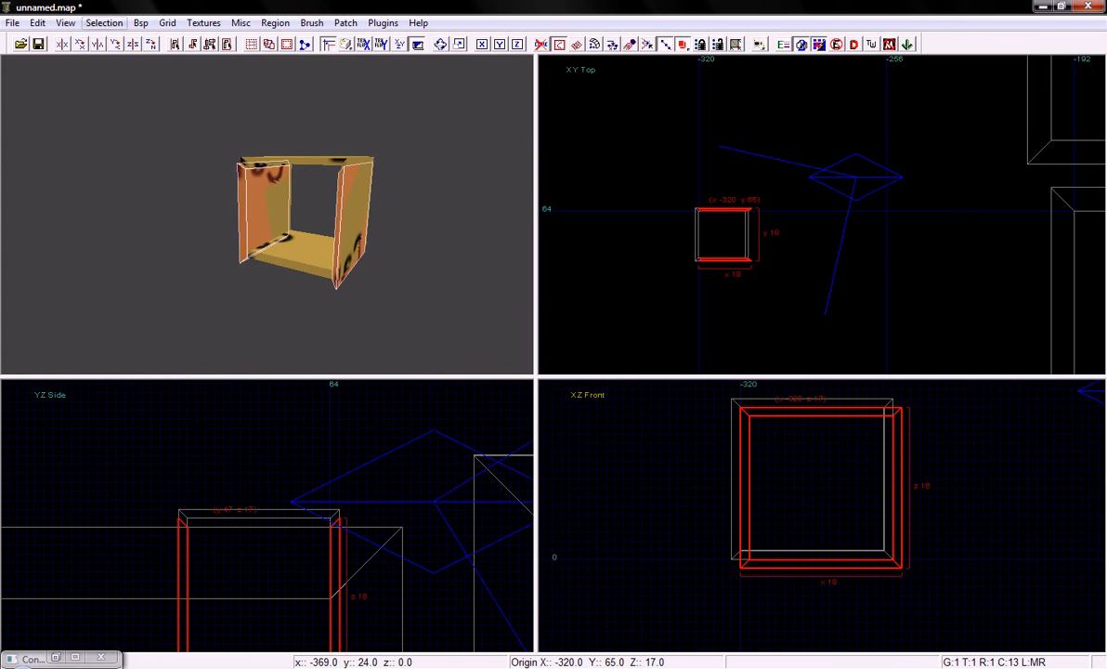
{"action": "left_click", "coordinate": [104, 22]}
{"action": "mouse_move", "coordinate": [195, 127]}
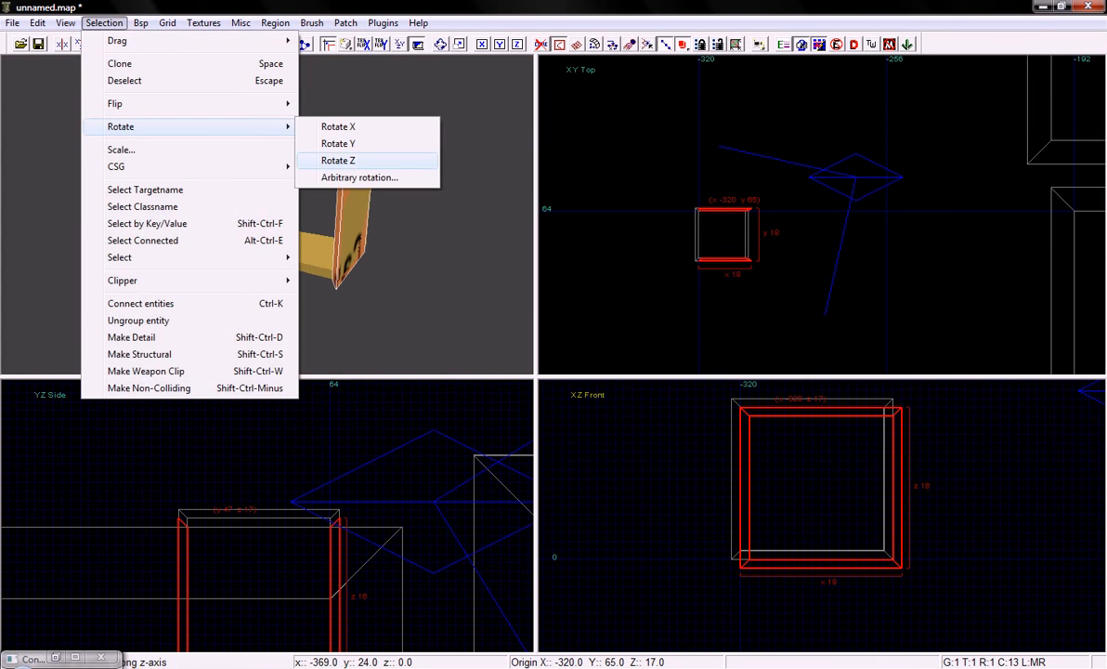
{"action": "left_click", "coordinate": [341, 158]}
{"action": "mouse_move", "coordinate": [250, 571]}
{"action": "left_mouse_down"}
{"action": "mouse_move", "coordinate": [259, 562]}
{"action": "mouse_move", "coordinate": [233, 571]}
{"action": "left_mouse_up"}
{"action": "key", "text": "Escape"}
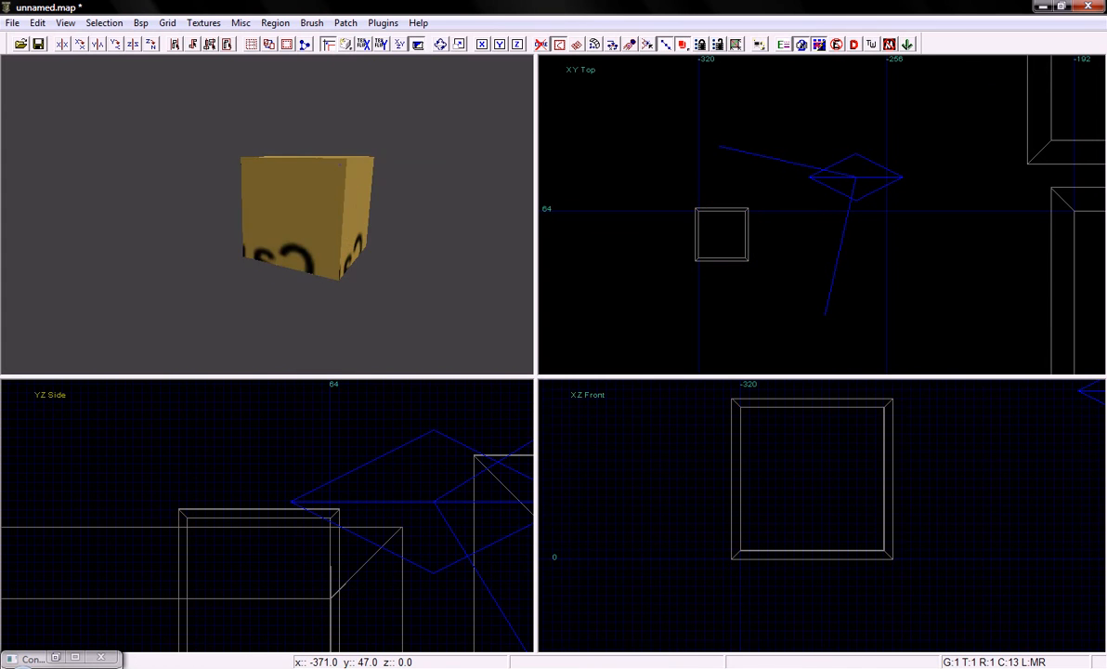
Select all six mitred brushes of the small box
{"action": "right_click", "coordinate": [372, 242]}
{"action": "scroll", "coordinate": [371, 241], "scroll_direction": "up", "scroll_amount": 3}
{"action": "key", "text": "Down"}
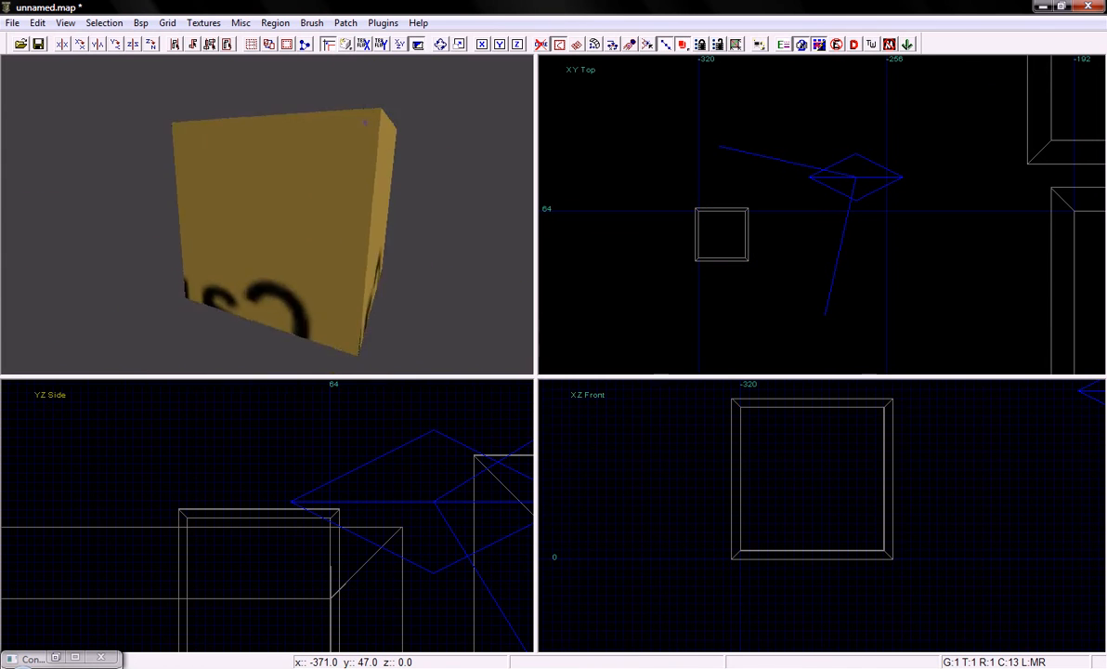
{"action": "key", "text": "Up"}
{"action": "key", "text": "Down"}
{"action": "left_click", "coordinate": [284, 198], "text": "shift"}
{"action": "left_click", "coordinate": [355, 192], "text": "shift"}
{"action": "left_click", "coordinate": [322, 234], "text": "shift"}
{"action": "key", "text": "Up"}
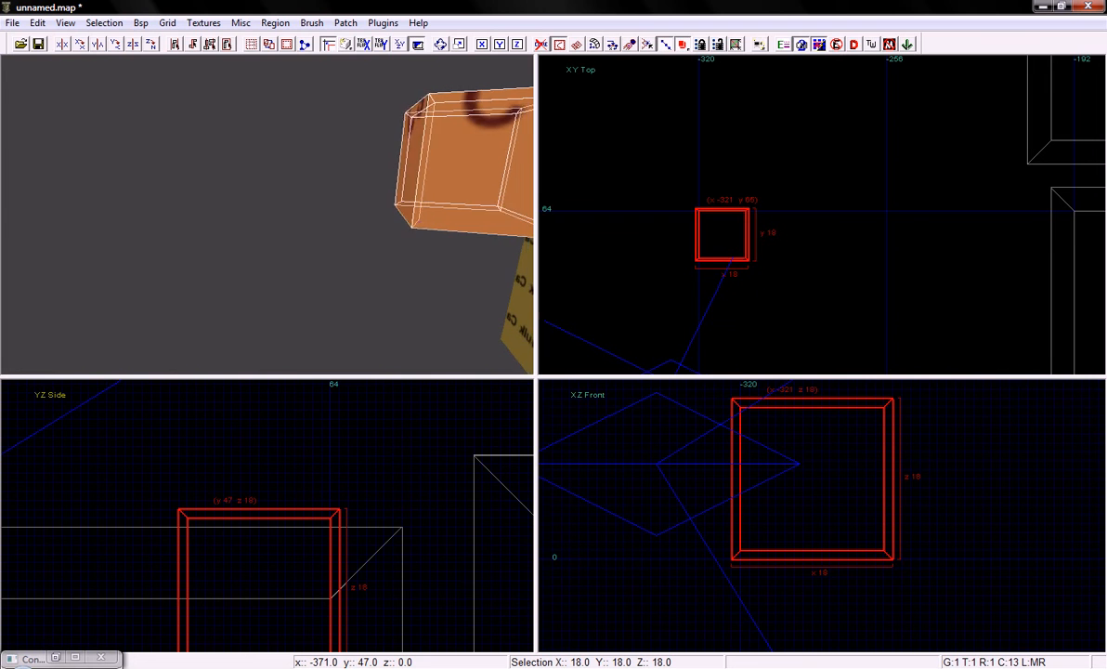
{"action": "key", "text": "Down"}
{"action": "left_click", "coordinate": [345, 115], "text": "shift"}
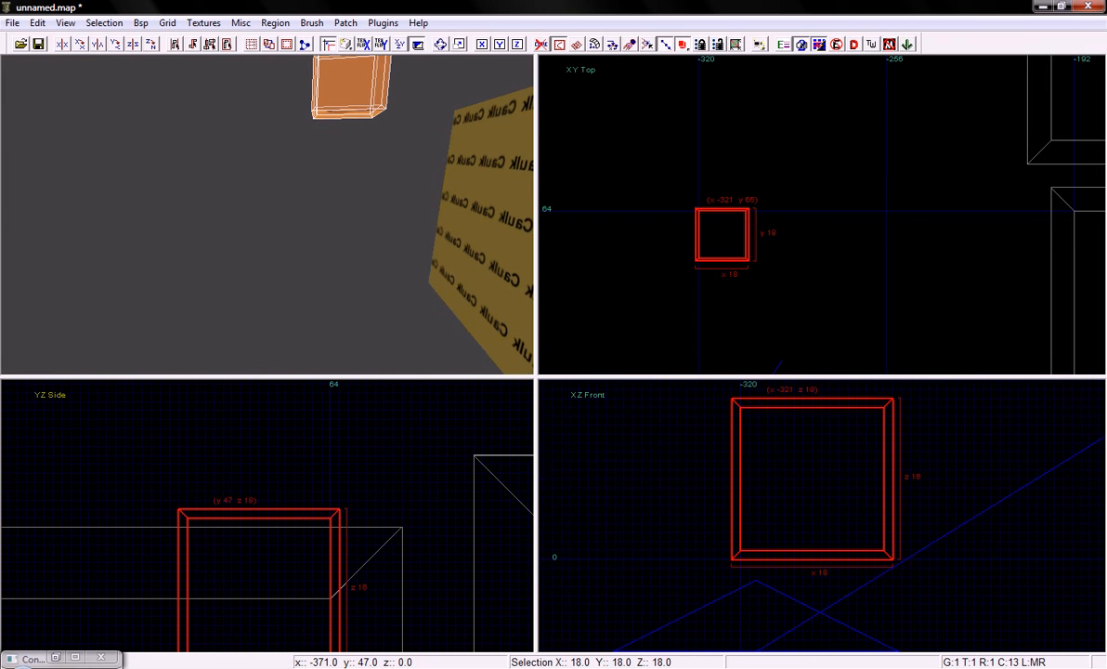
Start saving the selection as a prefab and browse to the Main folder of Call of Duty Game of the Year Edition
{"action": "left_click", "coordinate": [105, 23]}
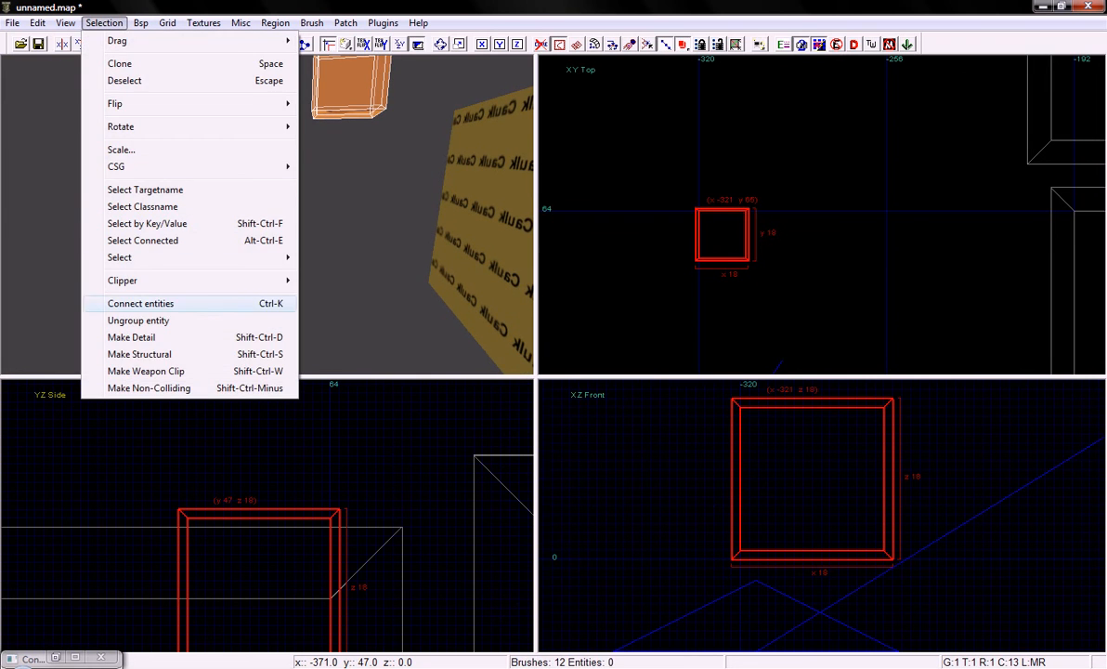
{"action": "mouse_move", "coordinate": [37, 22]}
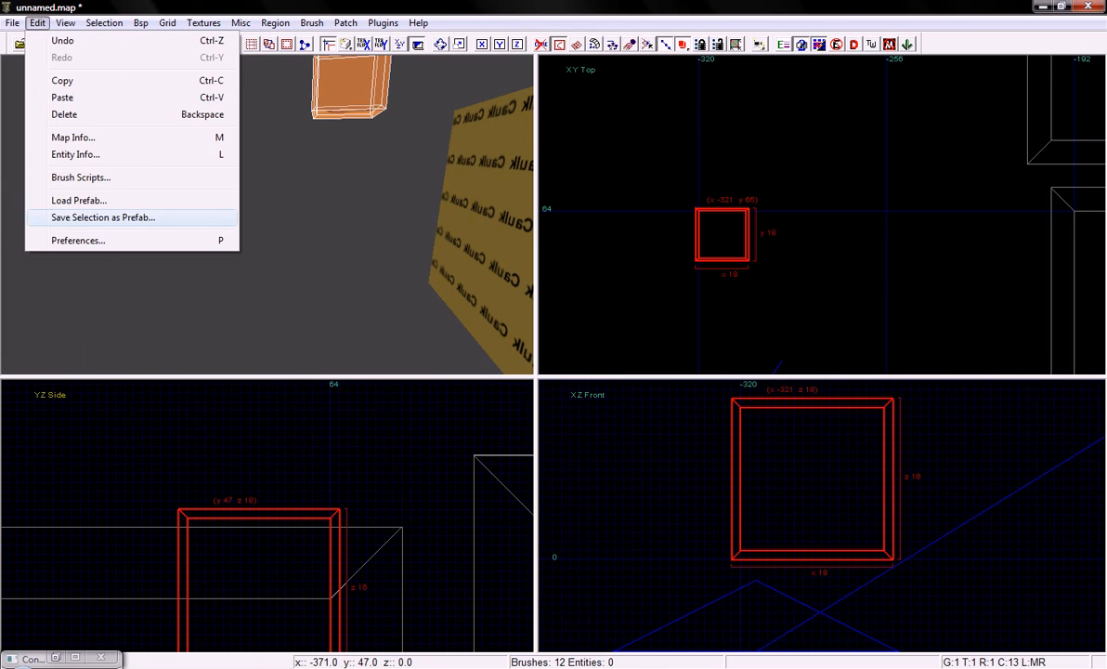
{"action": "left_click", "coordinate": [104, 217]}
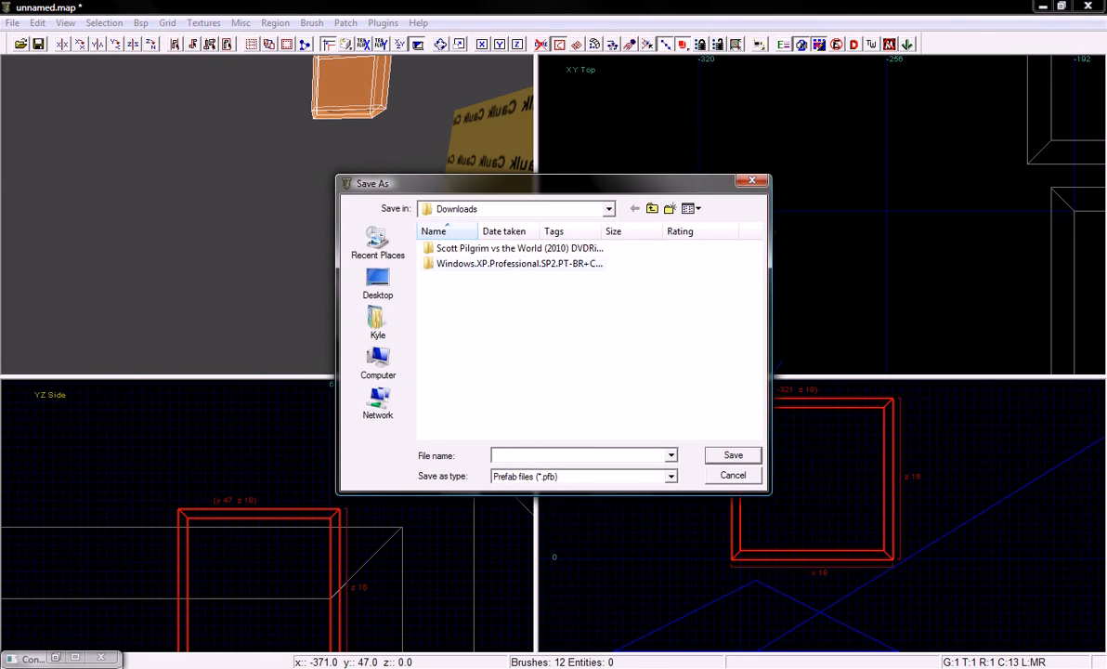
{"action": "left_click", "coordinate": [377, 323]}
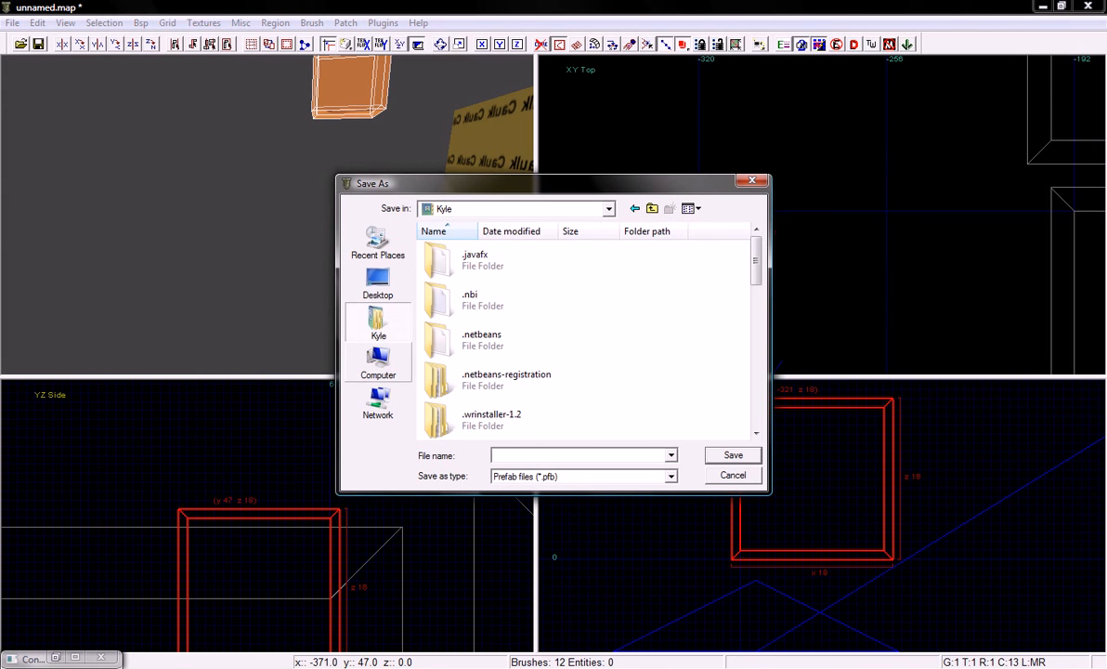
{"action": "left_click", "coordinate": [378, 362]}
{"action": "double_click", "coordinate": [457, 250]}
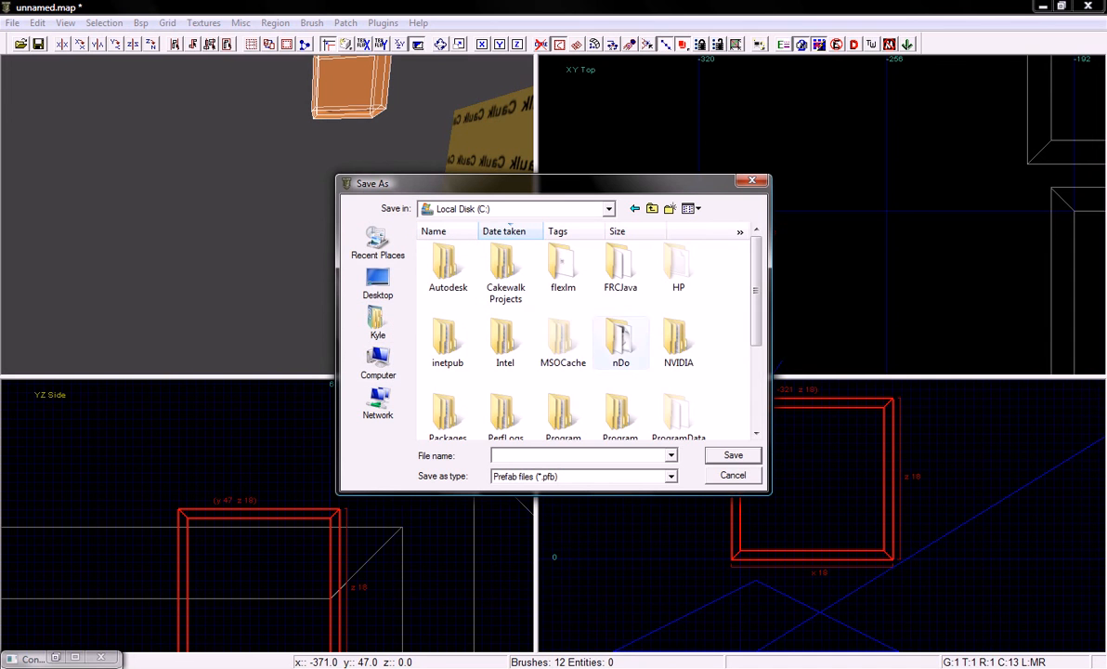
{"action": "scroll", "coordinate": [585, 335], "scroll_direction": "down", "scroll_amount": 2}
{"action": "double_click", "coordinate": [620, 283]}
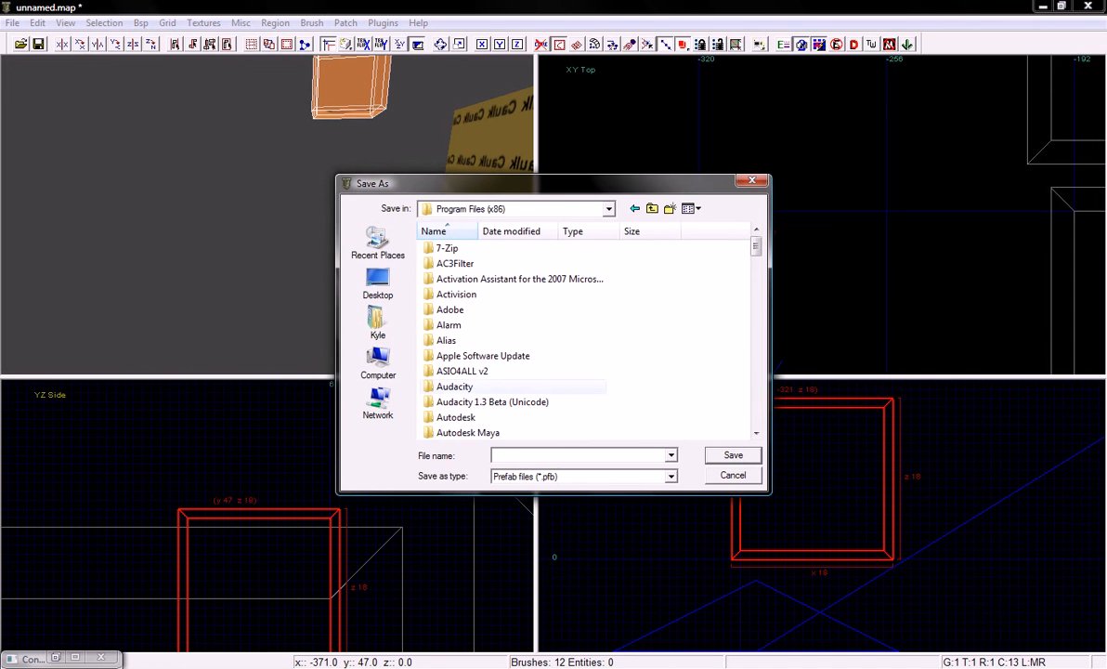
{"action": "scroll", "coordinate": [511, 382], "scroll_direction": "down", "scroll_amount": 3}
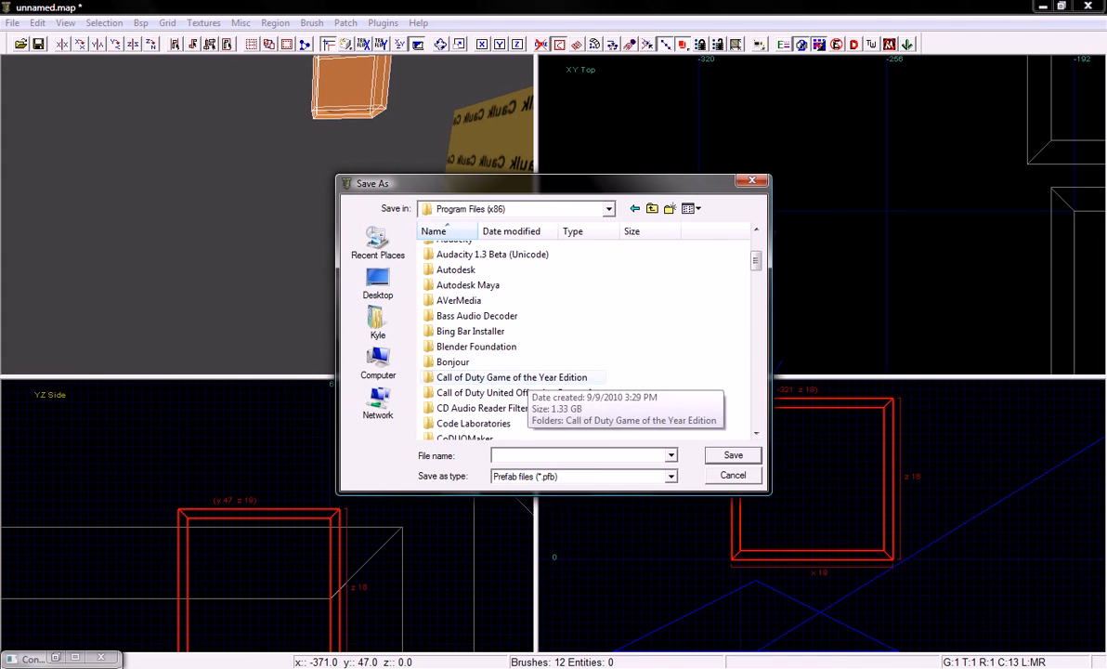
{"action": "double_click", "coordinate": [511, 377]}
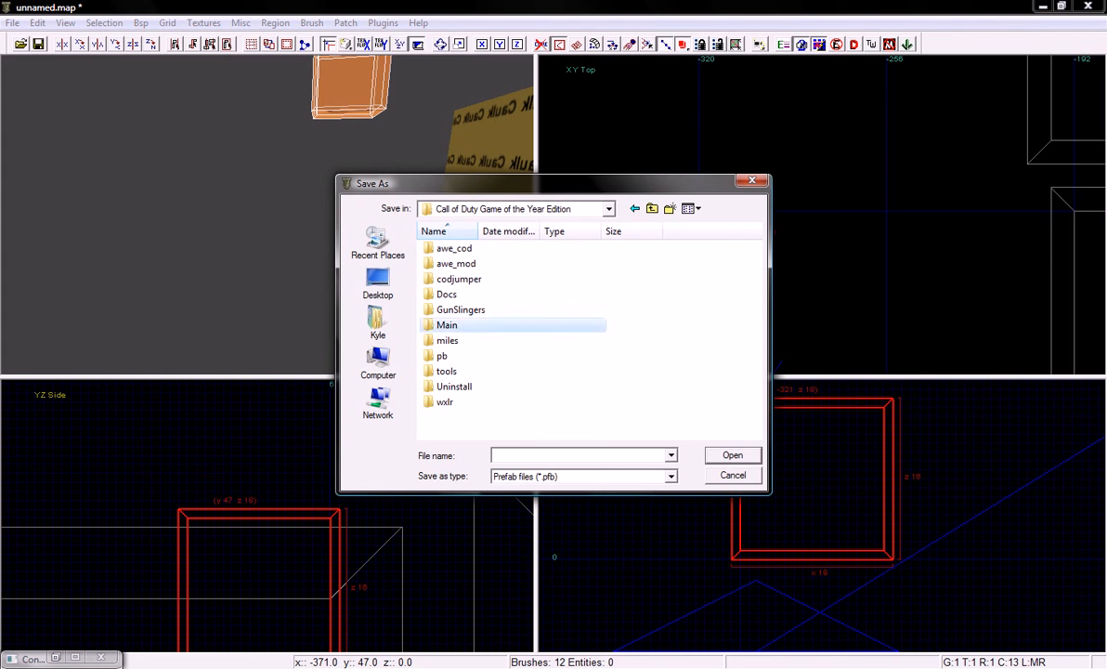
{"action": "double_click", "coordinate": [511, 325]}
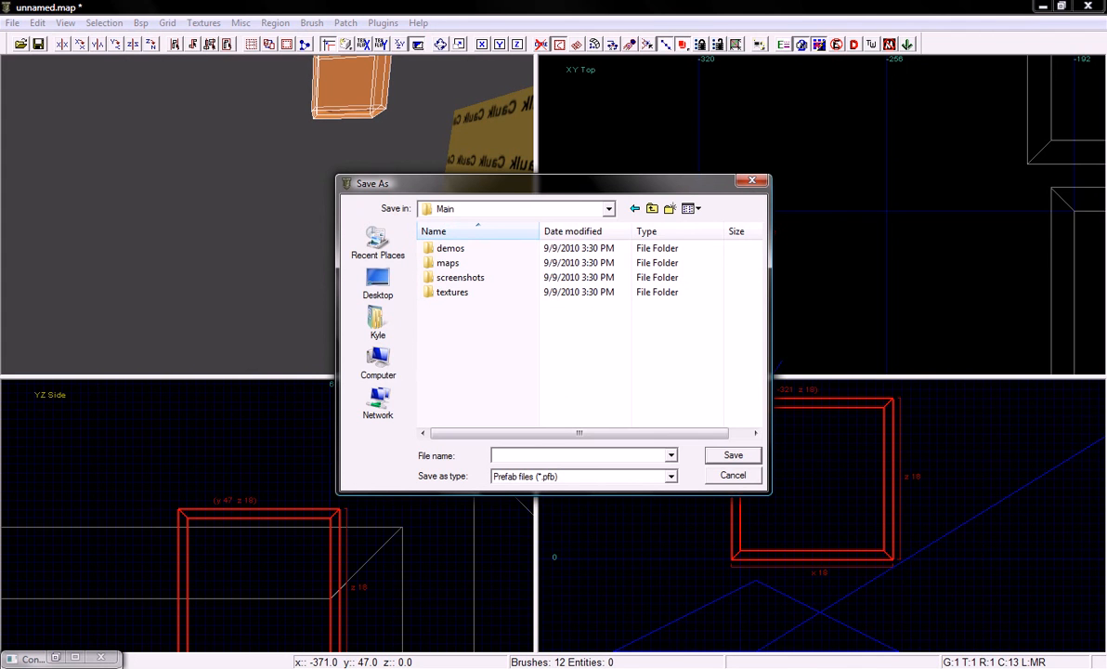
Create a folder named prefabs inside Main and open it
{"action": "right_click", "coordinate": [465, 312]}
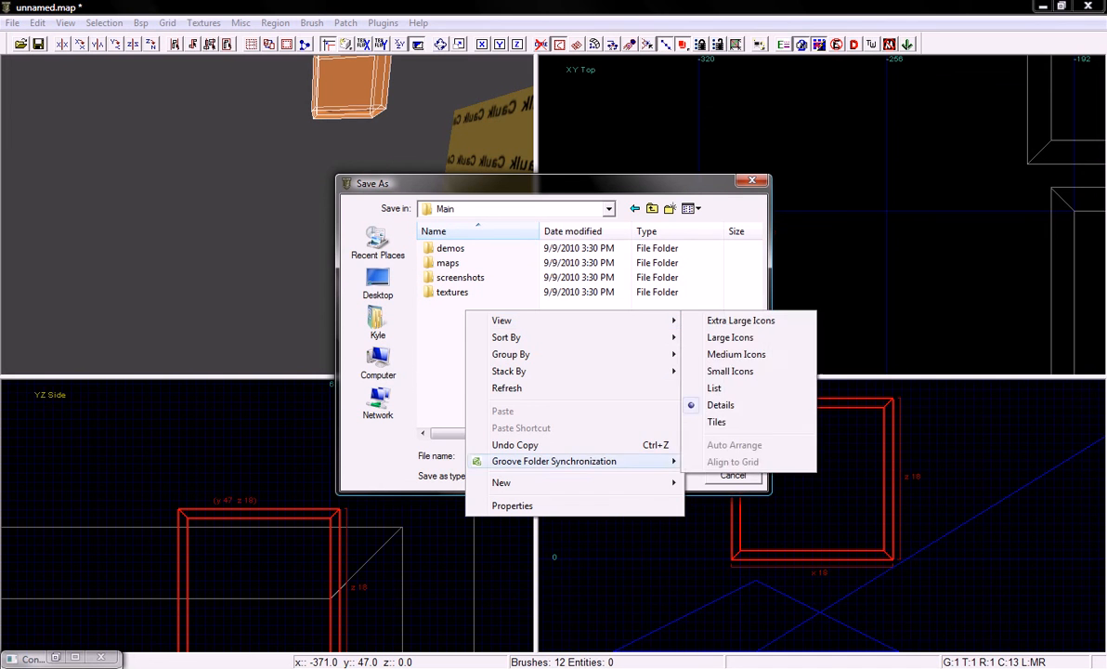
{"action": "mouse_move", "coordinate": [557, 482]}
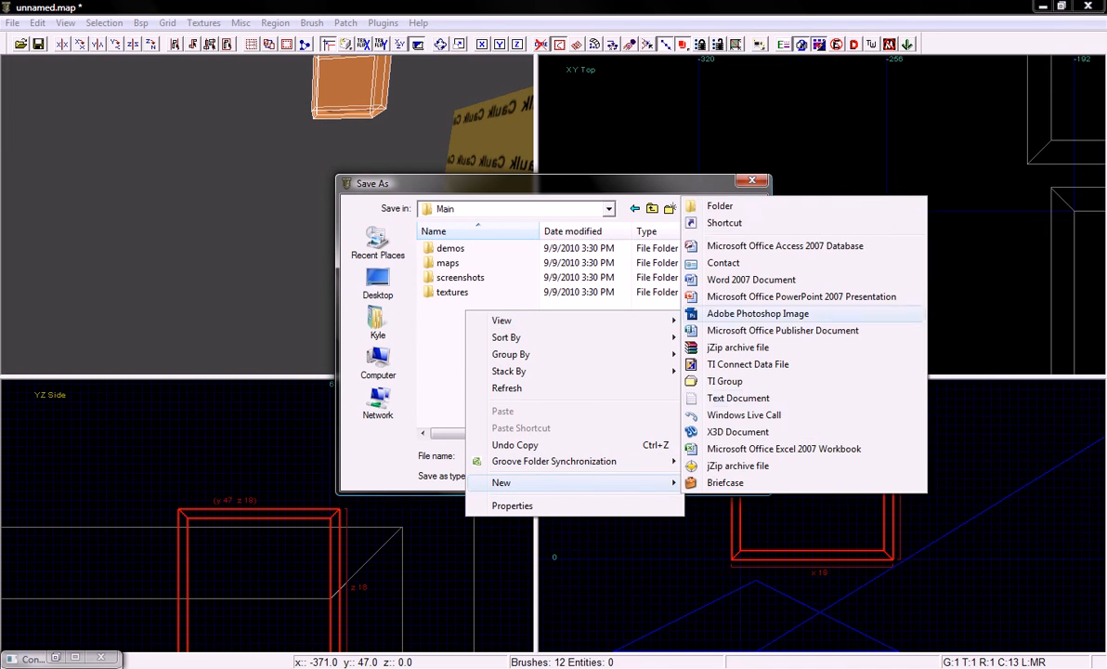
{"action": "left_click", "coordinate": [715, 197]}
{"action": "type", "text": "prefabs"}
{"action": "key", "text": "Return"}
{"action": "key", "text": "Return"}
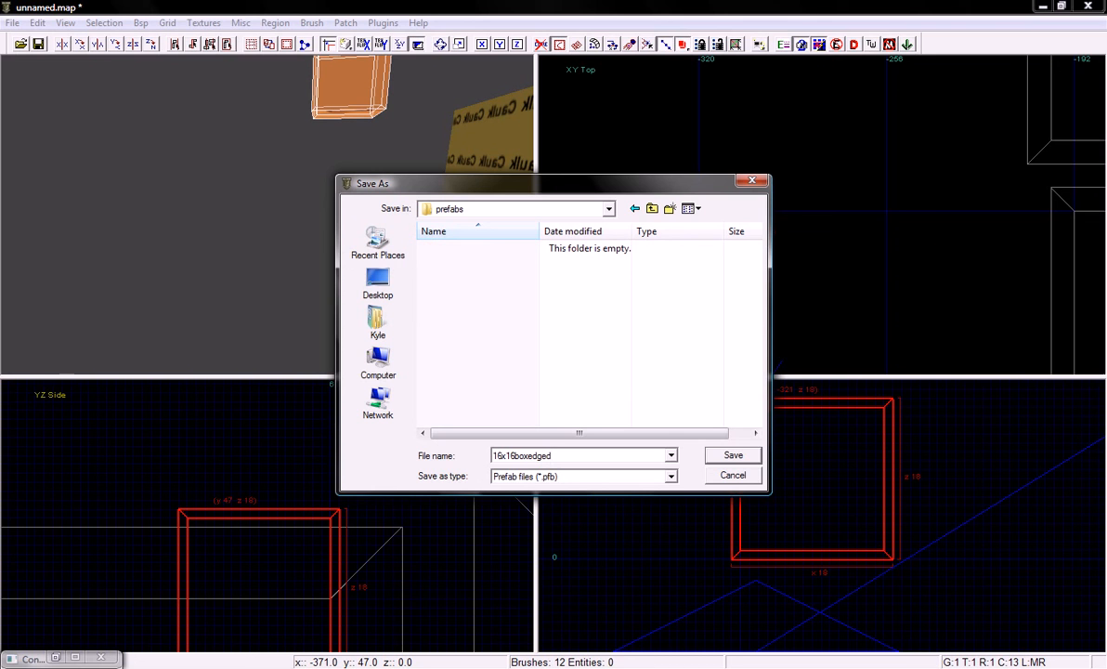
Name the prefab 16x16boxedged with underscores added between the name's parts and save it in the prefabs folder
{"action": "type", "text": "_"}
{"action": "left_click", "coordinate": [515, 455]}
{"action": "type", "text": "_"}
{"action": "key", "text": "Return"}
{"action": "key", "text": "Up"}
{"action": "key", "text": "Down"}
{"action": "key", "text": "Left"}
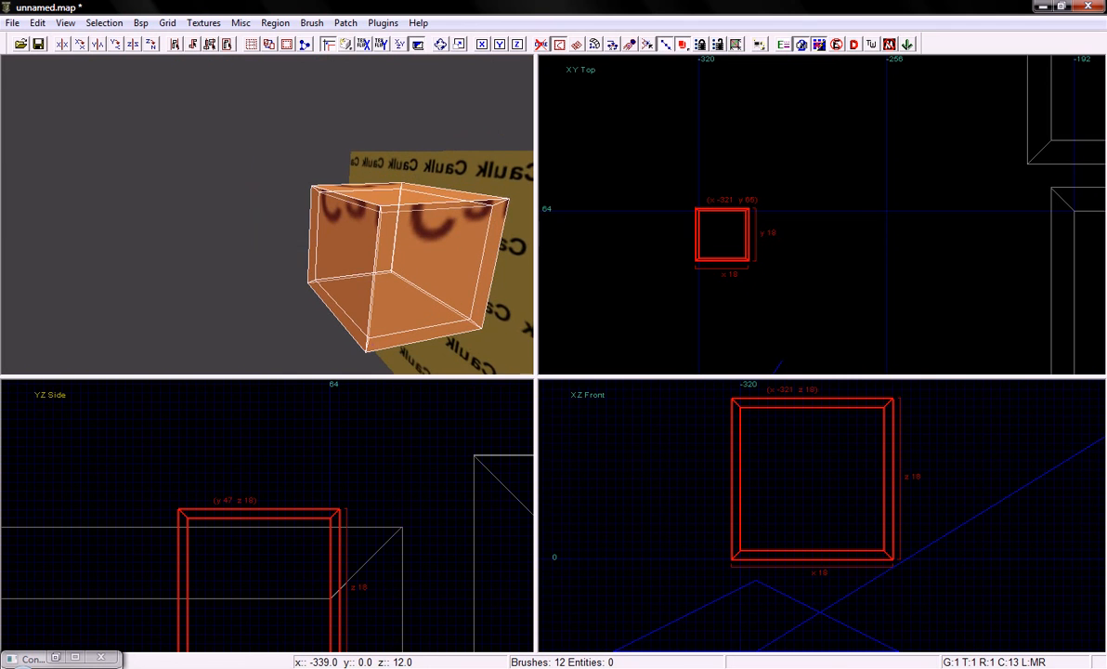
Open the scaling settings for the selected mitred box
{"action": "key", "text": "Down"}
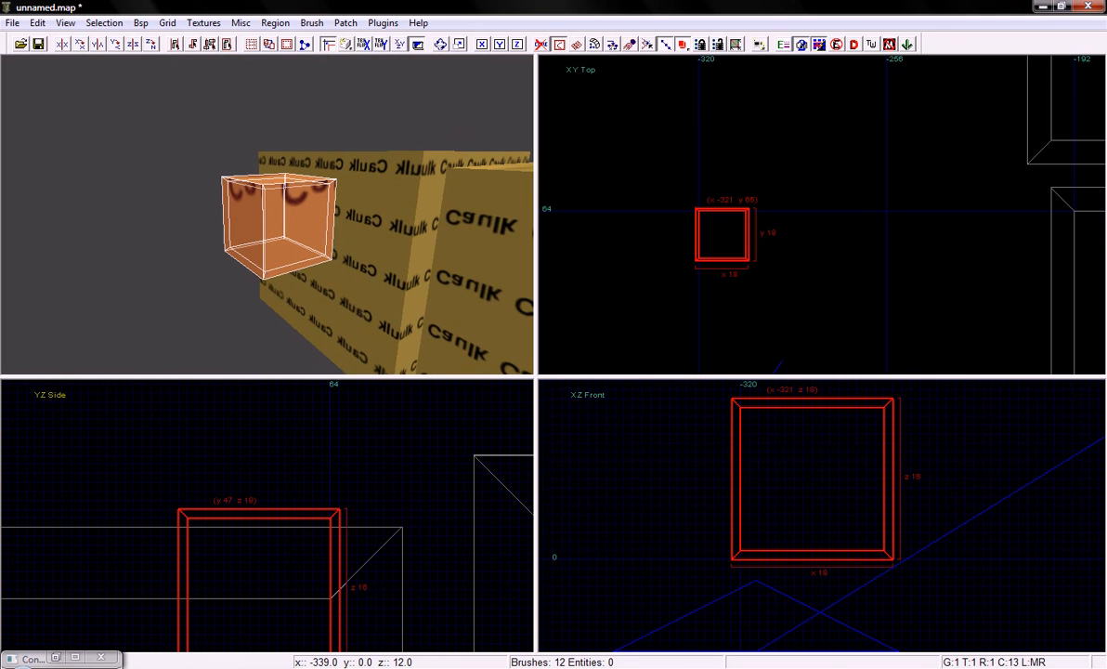
{"action": "left_click", "coordinate": [104, 22]}
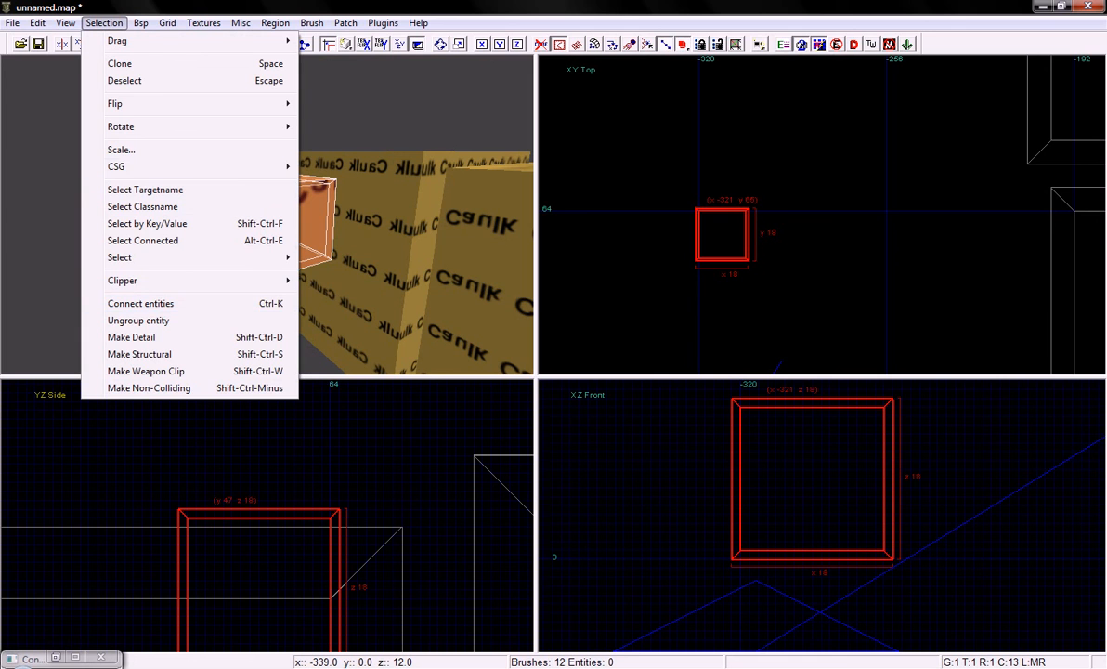
{"action": "left_click", "coordinate": [121, 150]}
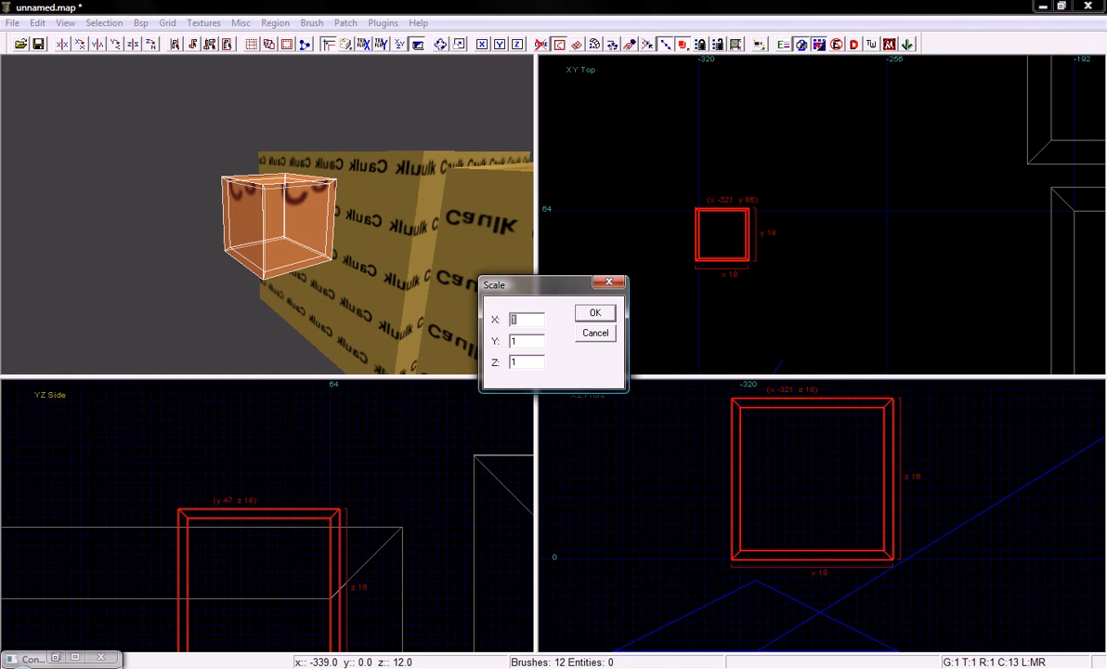
Switch to Calculator and divide 512 by 16 to work out the scale factor
{"action": "key", "text": "super"}
{"action": "left_click", "coordinate": [65, 629]}
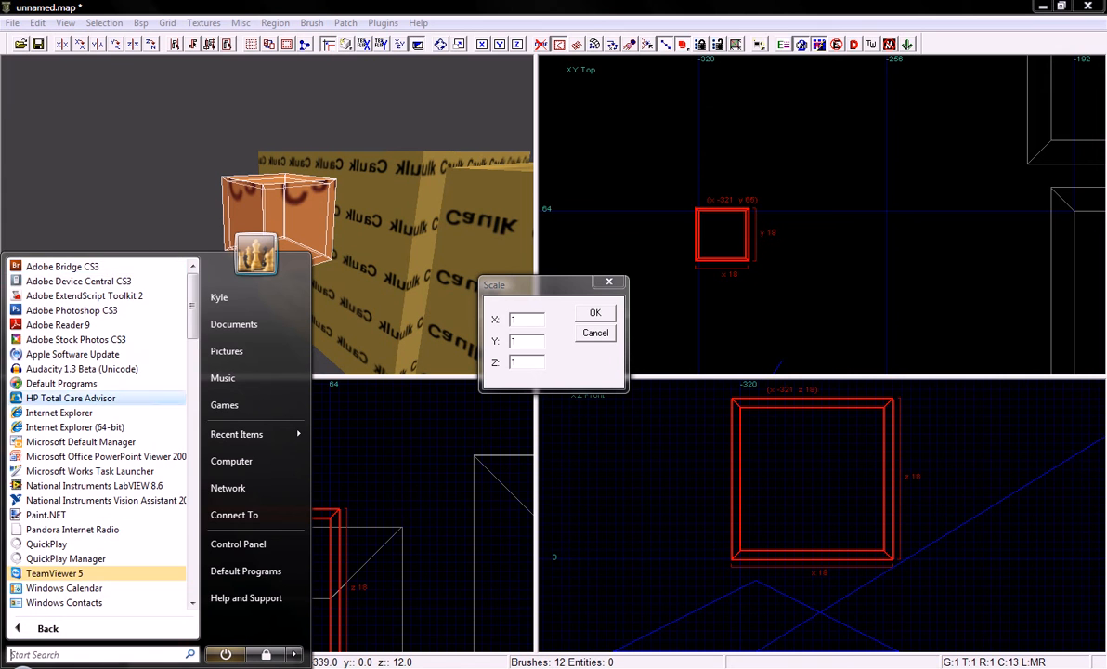
{"action": "left_click_drag", "start_coordinate": [192, 314], "coordinate": [193, 387]}
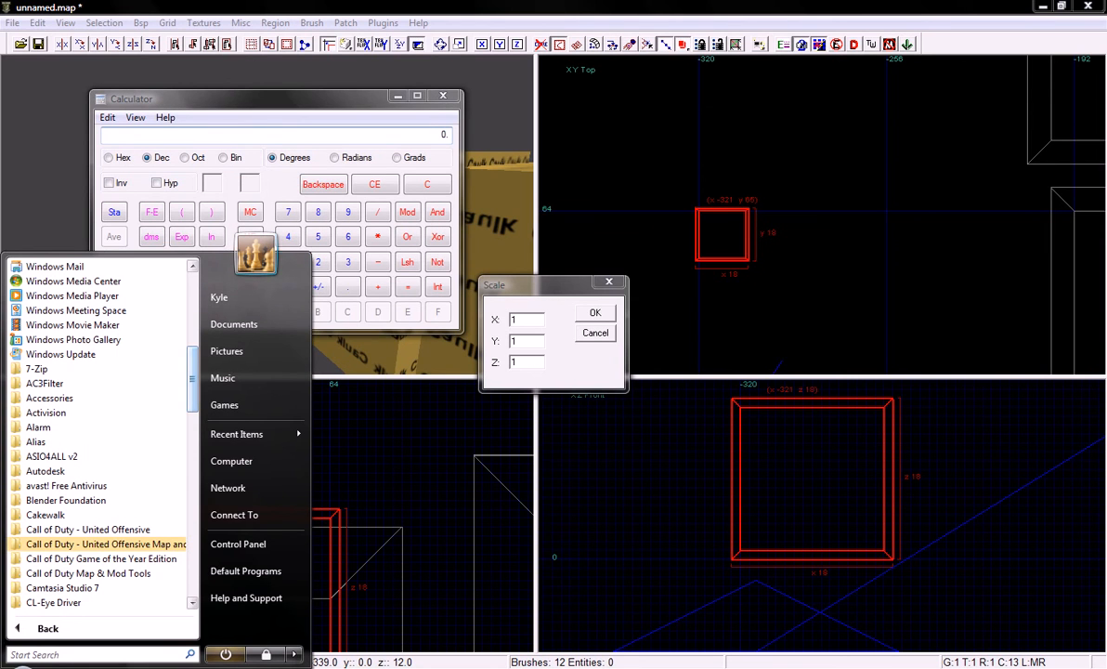
{"action": "left_click", "coordinate": [353, 99]}
{"action": "left_click", "coordinate": [319, 237]}
{"action": "type", "text": "12/16="}
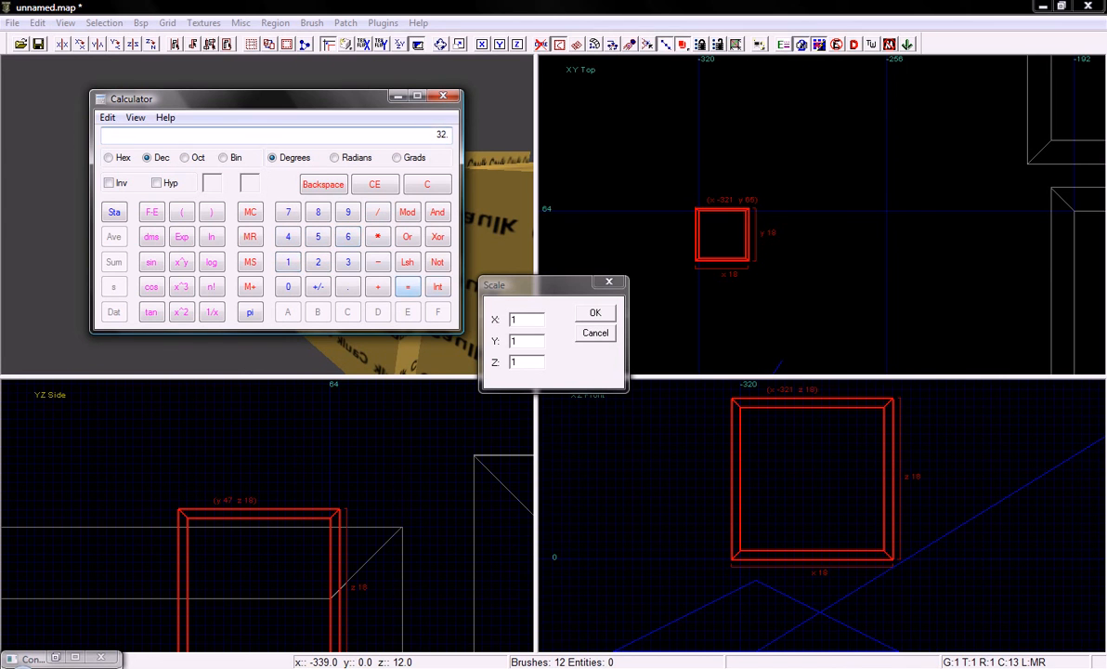
Scale the selected mitred box by a factor of 32 on X, Y and Z
{"action": "double_click", "coordinate": [515, 320]}
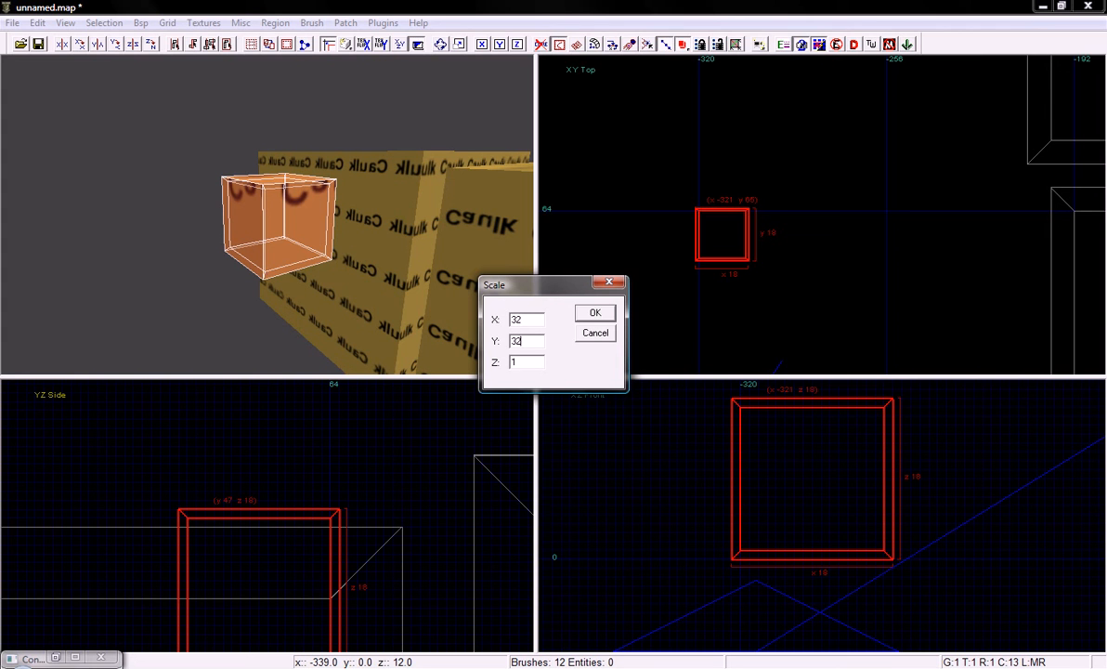
{"action": "key", "text": "Return"}
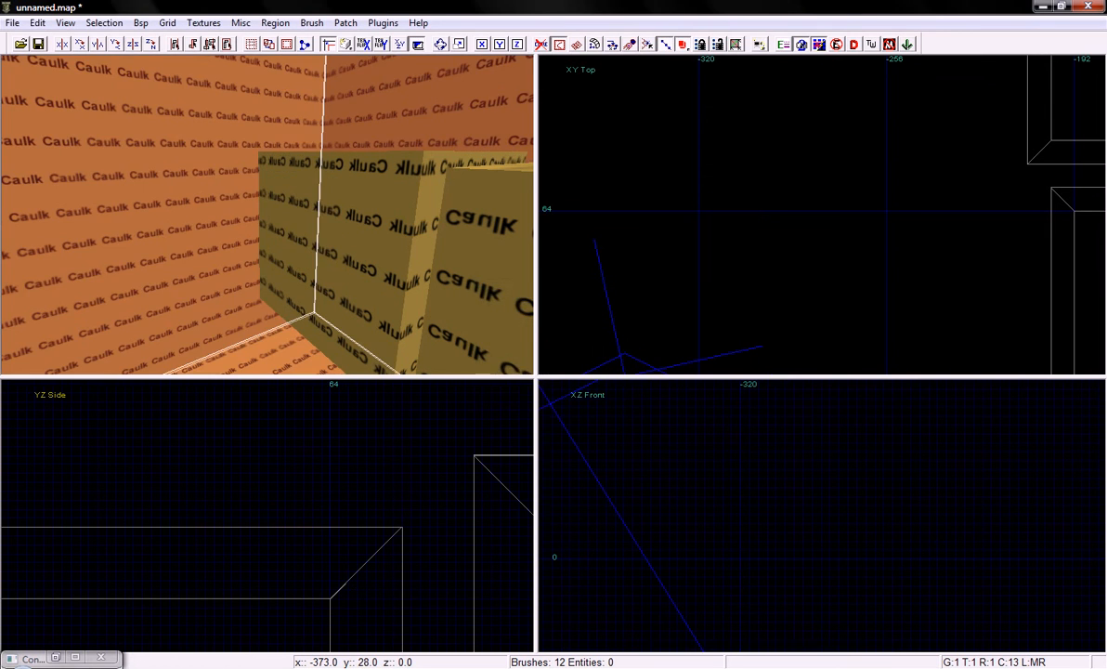
Examine the scaled box from inside and outside, clearing the selection to view its walls
{"action": "key", "text": "Down"}
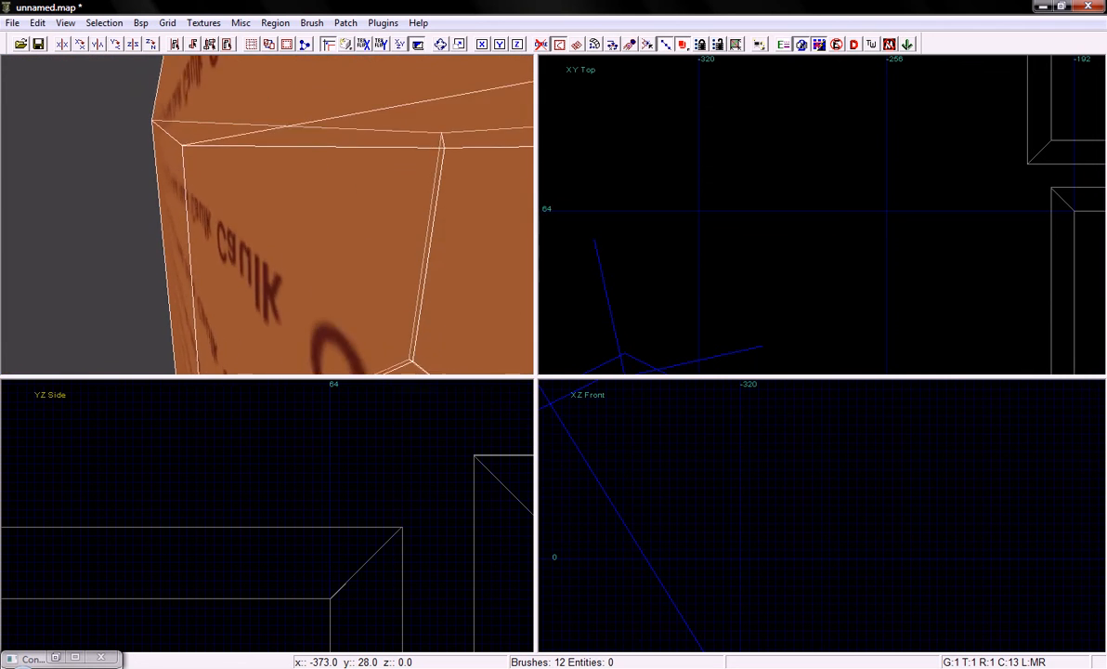
{"action": "key", "text": "c"}
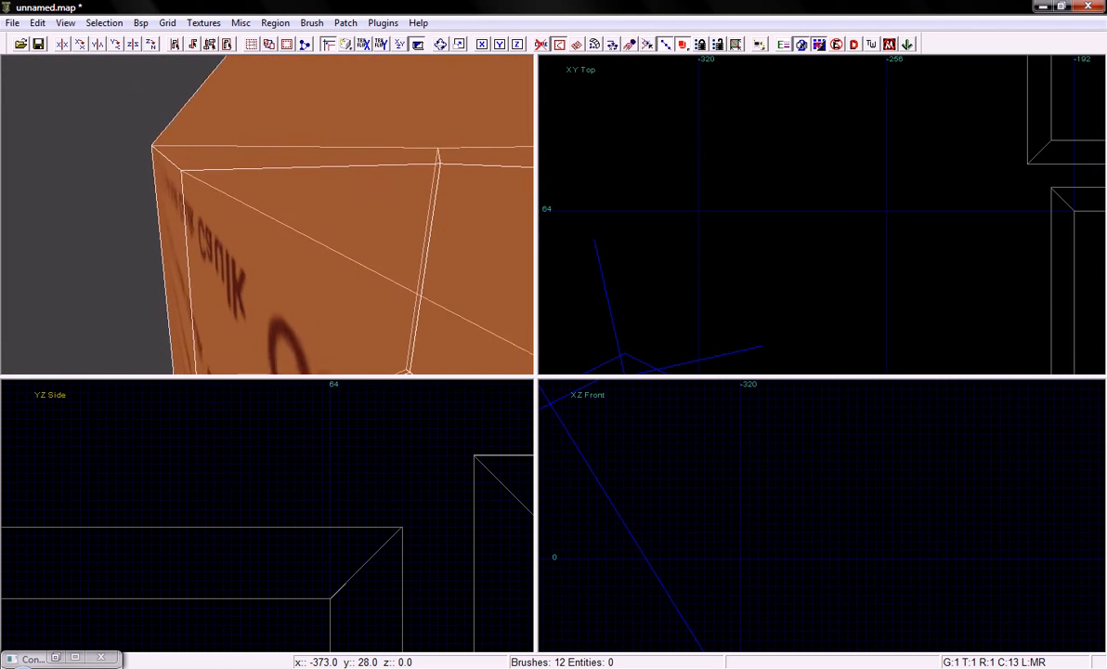
{"action": "key", "text": "Up"}
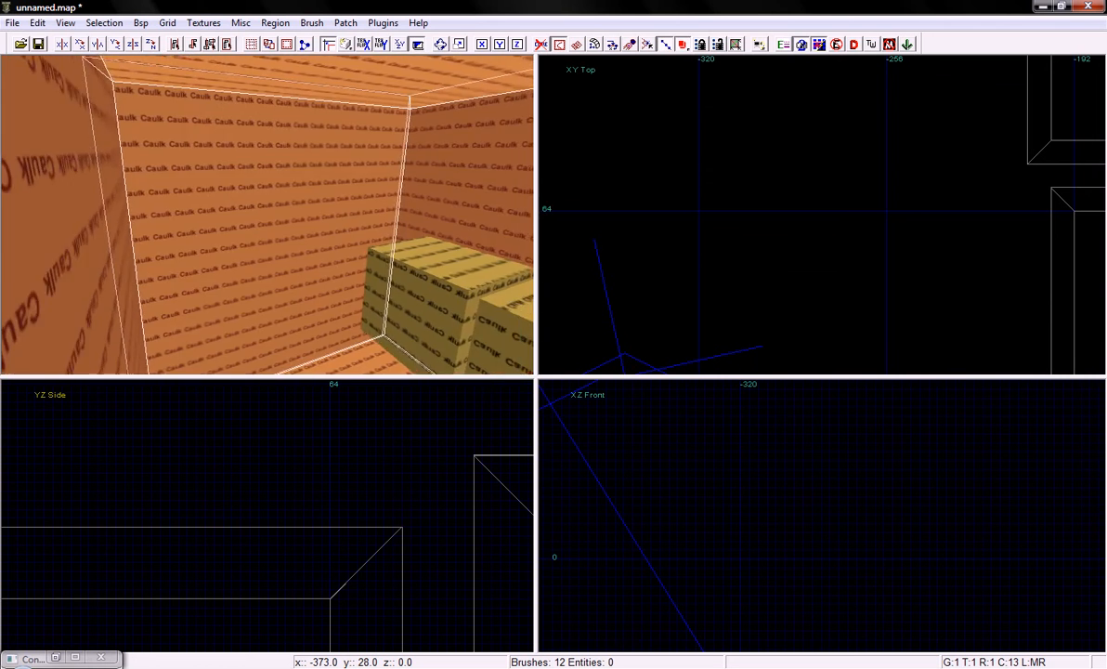
{"action": "key", "text": "Right"}
{"action": "key", "text": "Escape"}
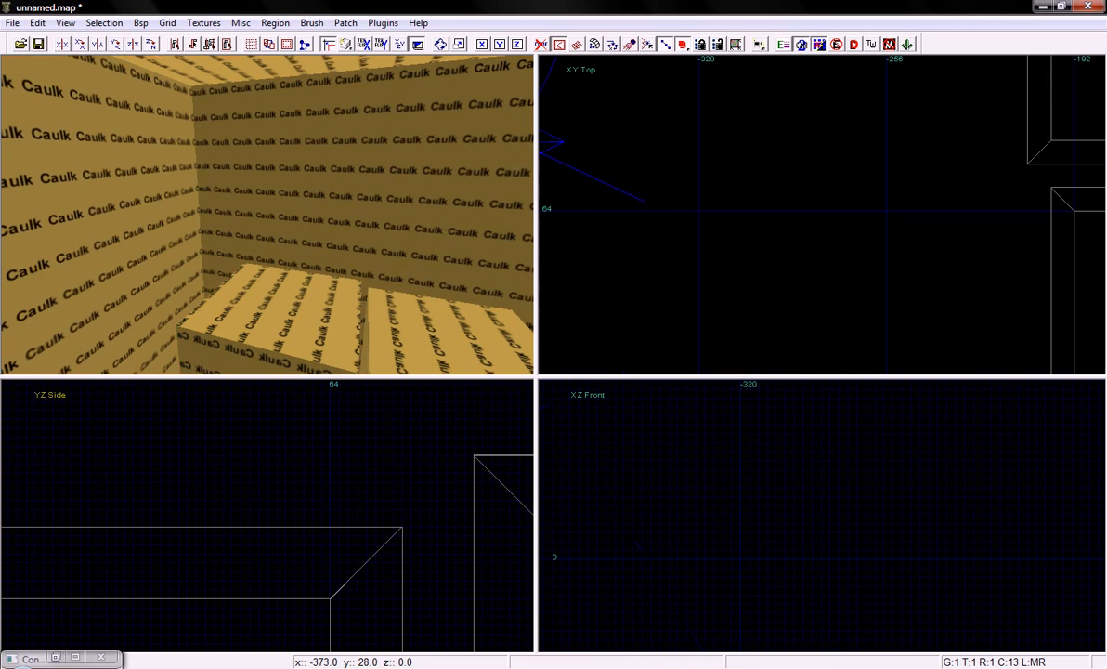
{"action": "key", "text": "Up"}
{"action": "key", "text": "Right"}
{"action": "key", "text": "Down"}
Undo and redo the scaling repeatedly to compare both box sizes, ending with the scaling reapplied
{"action": "key", "text": "ctrl+z"}
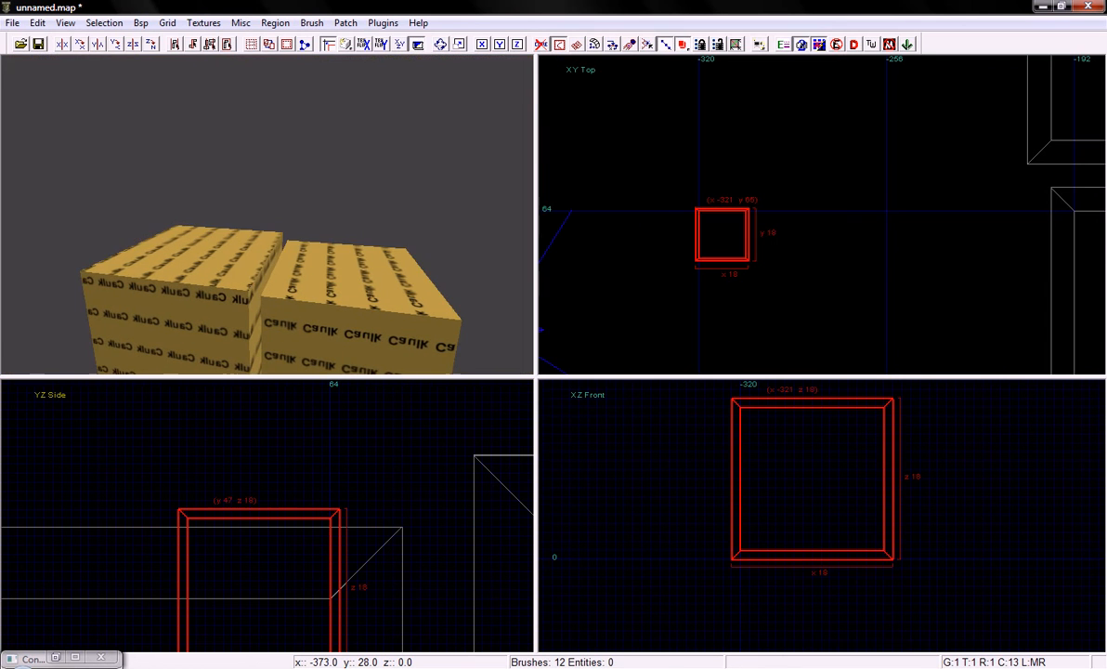
{"action": "key", "text": "Down"}
{"action": "key", "text": "ctrl+y"}
{"action": "key", "text": "ctrl+z"}
{"action": "key", "text": "ctrl+y"}
{"action": "key", "text": "ctrl+z"}
{"action": "key", "text": "ctrl+y"}
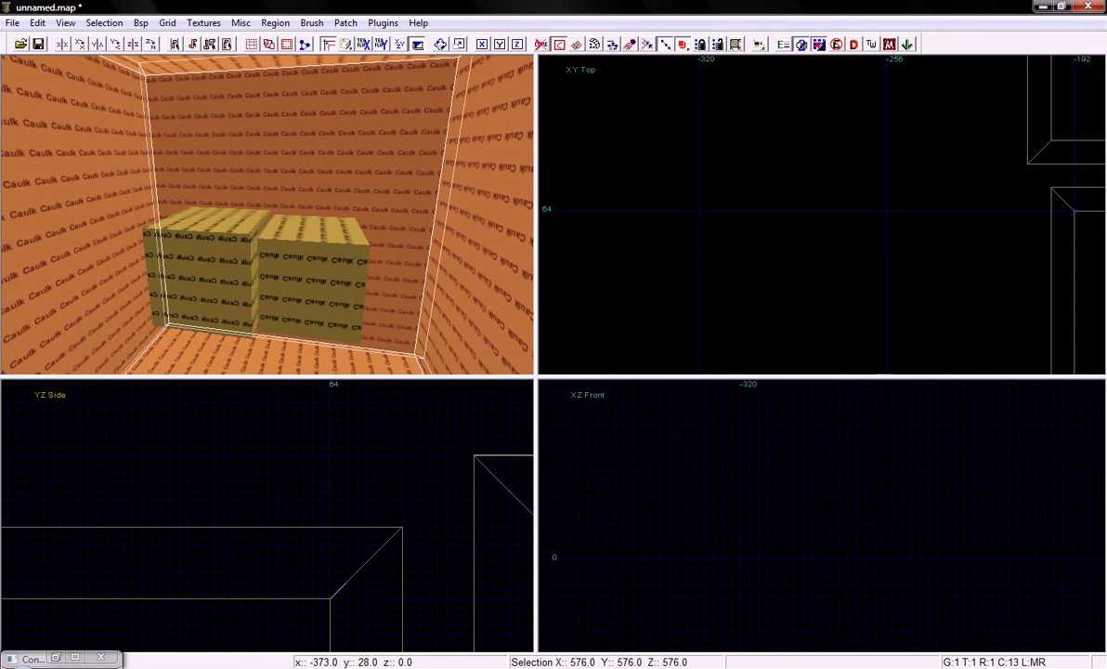